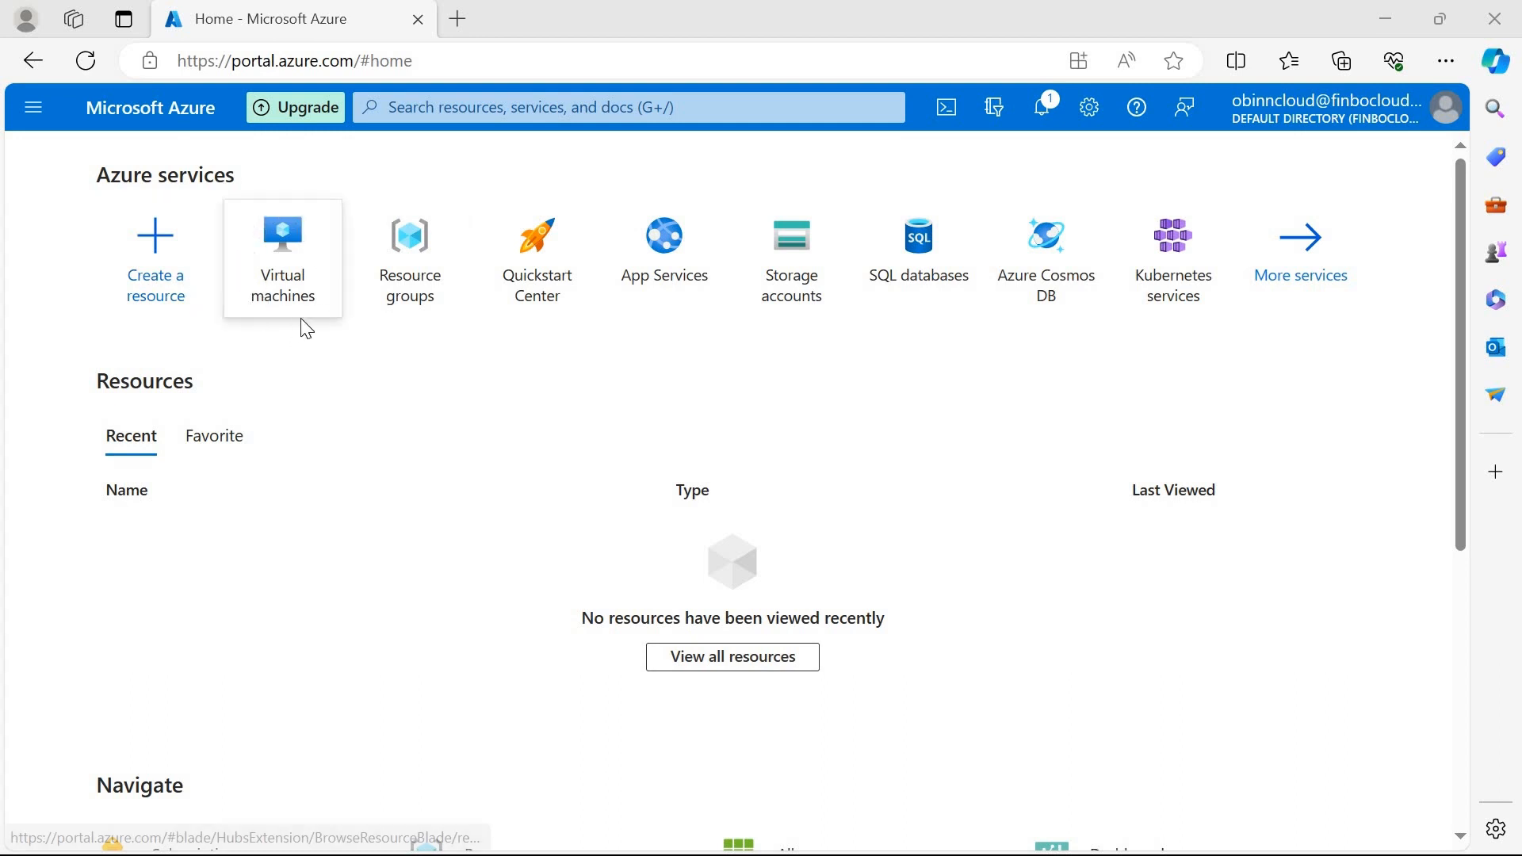
Step: Open the Virtual machines service and start creating a new Azure virtual machine
mouse_move(290, 216)
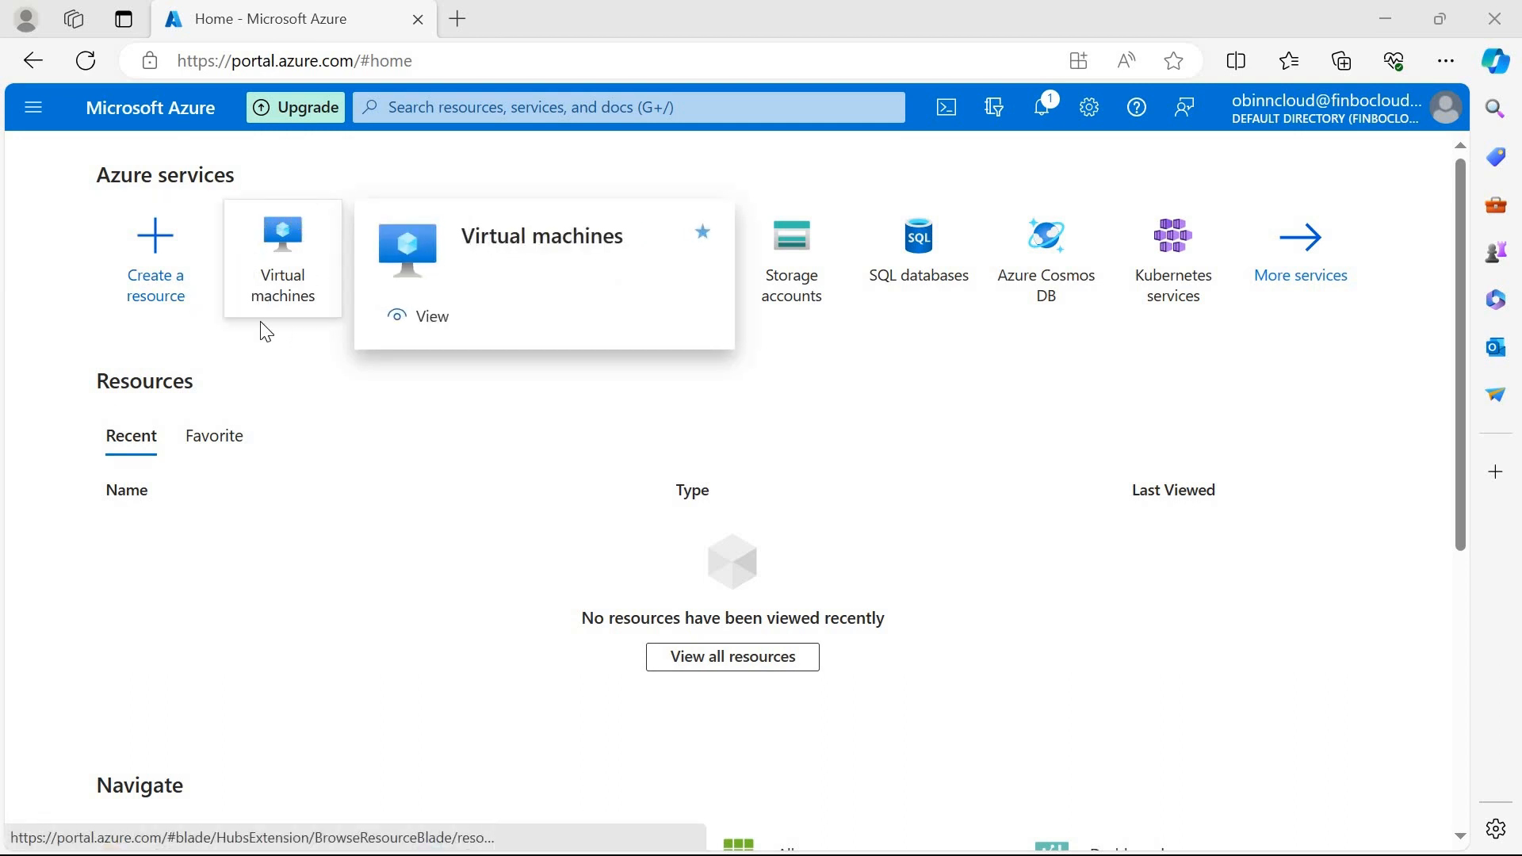
left_click(535, 108)
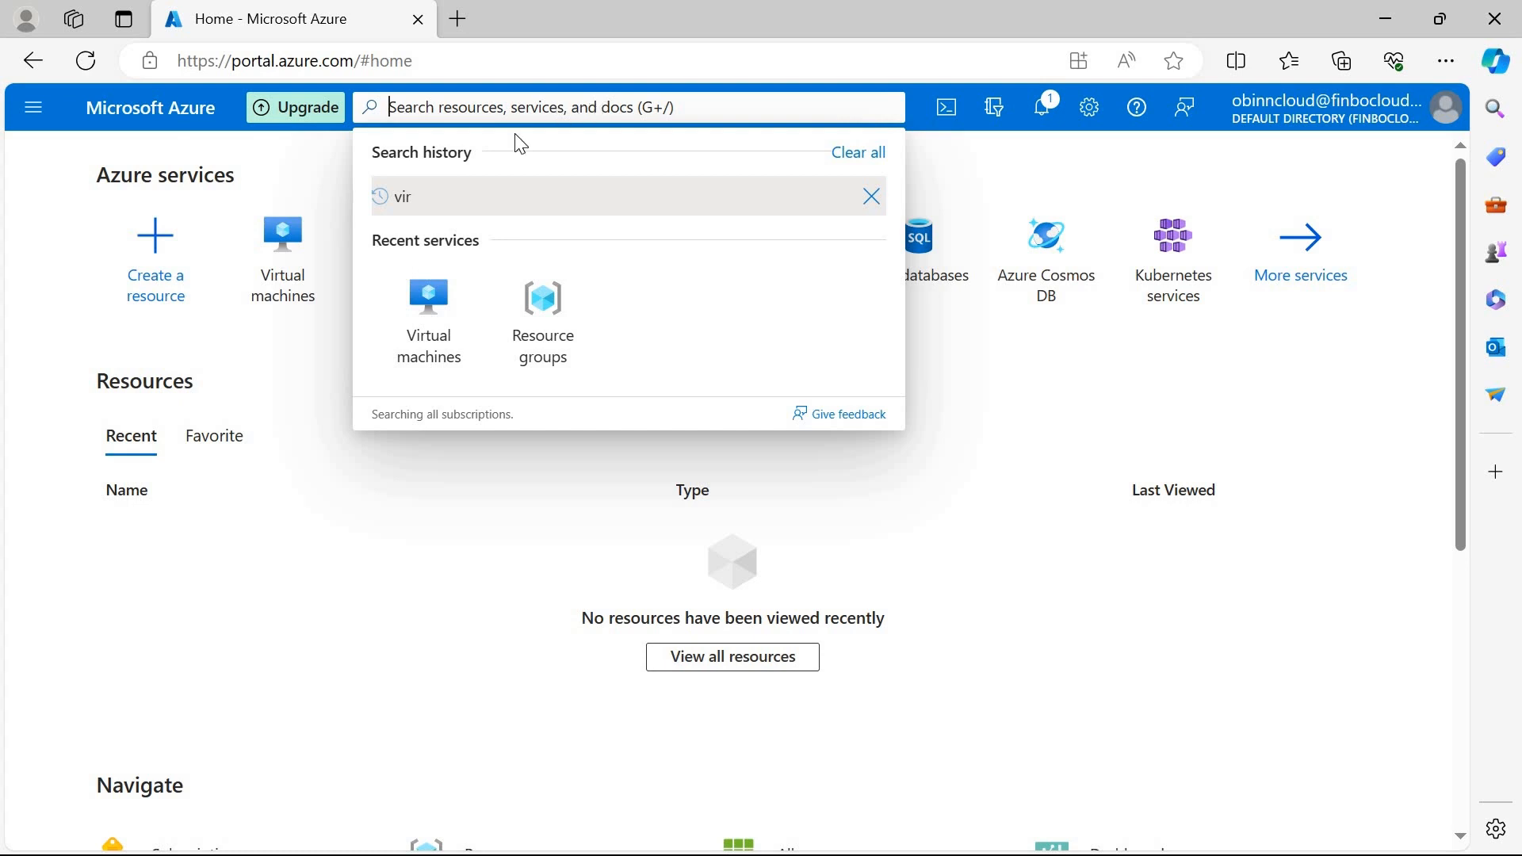
left_click(288, 252)
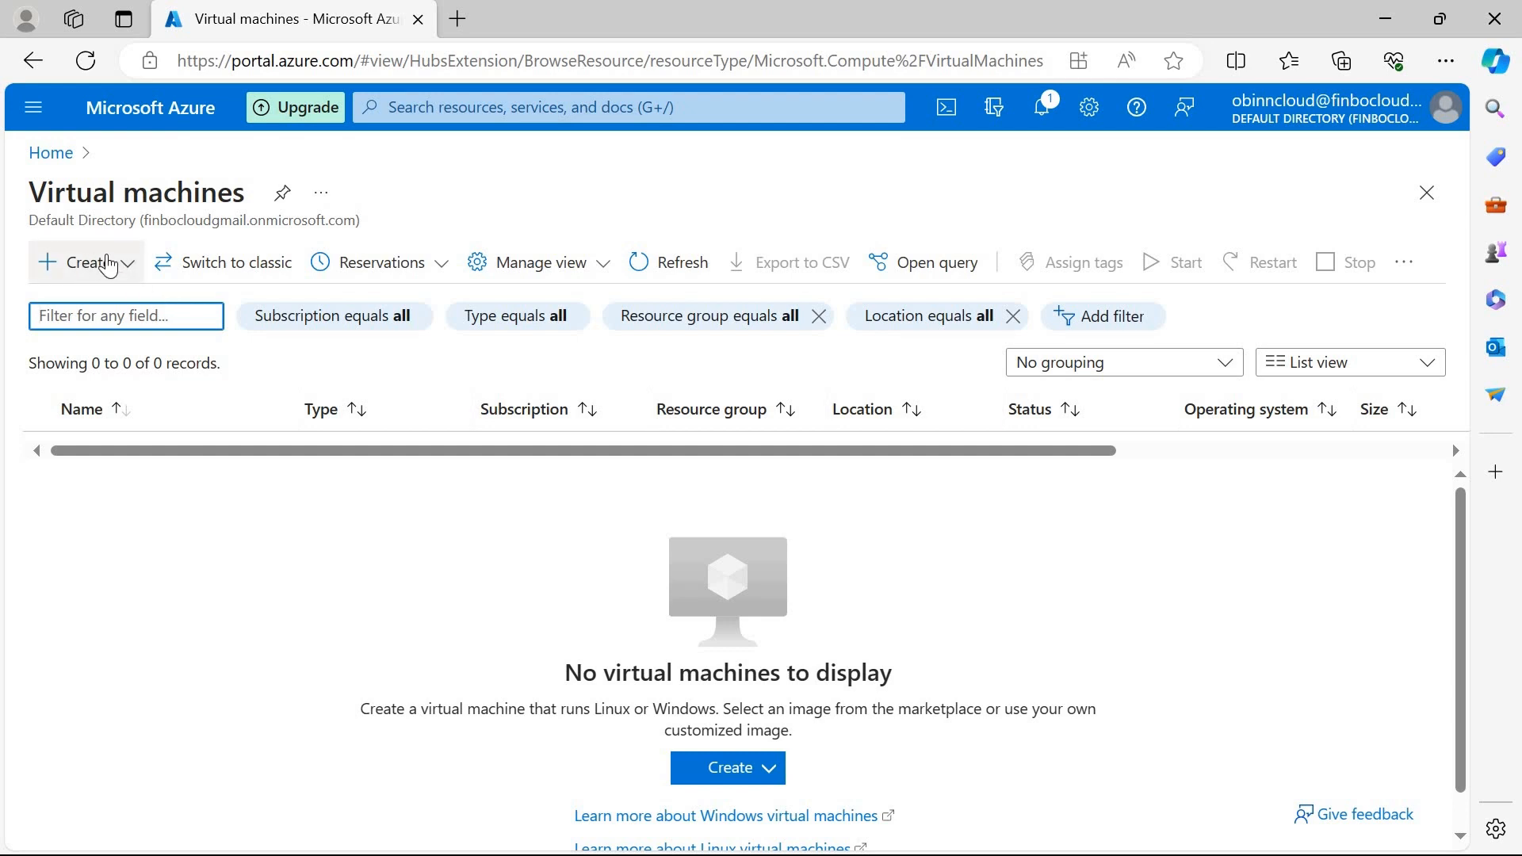
left_click(83, 263)
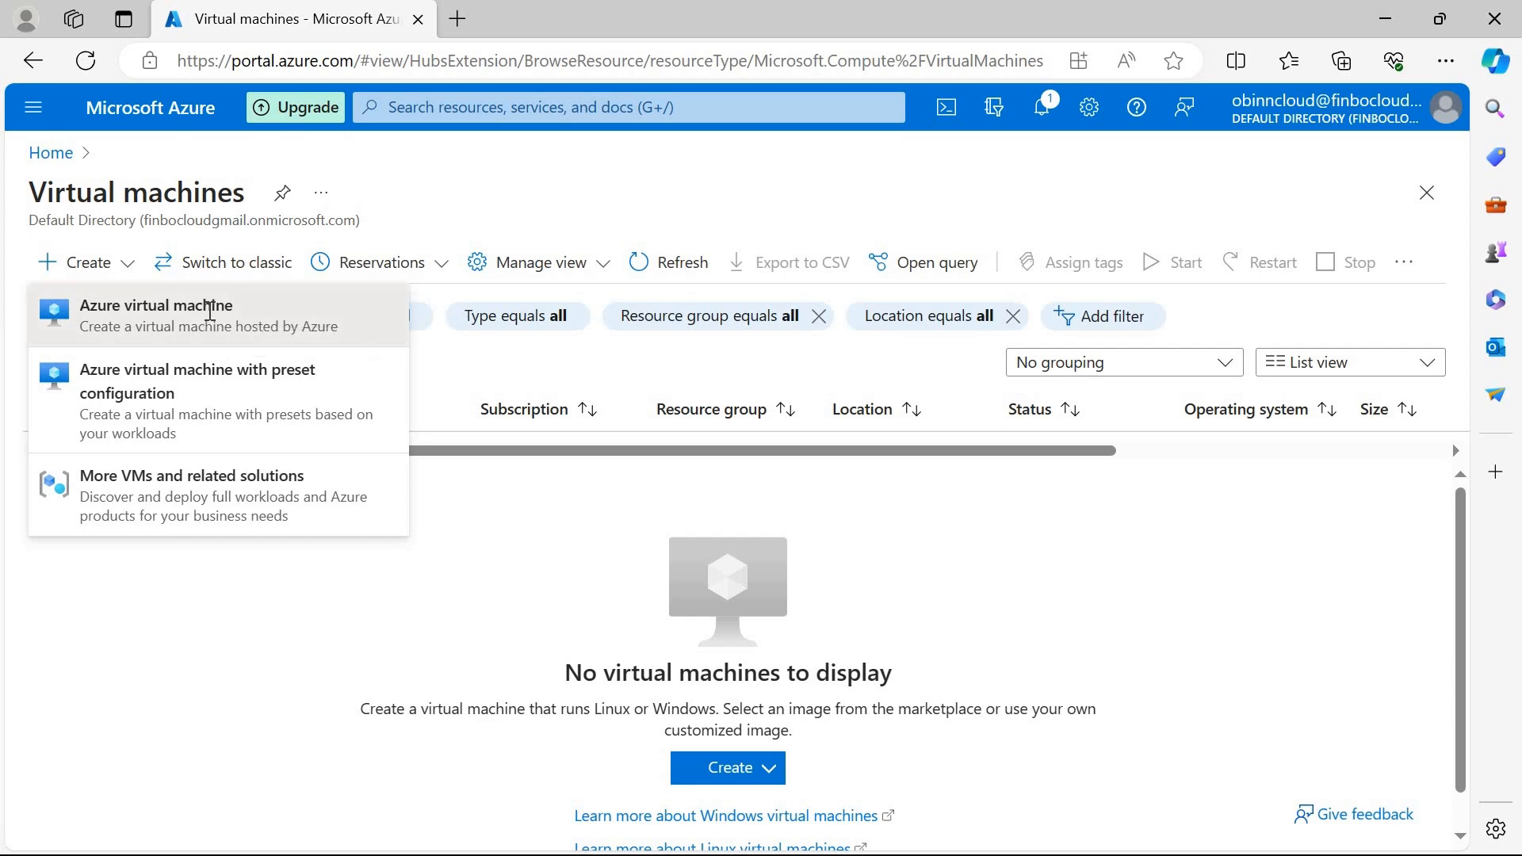
left_click(210, 317)
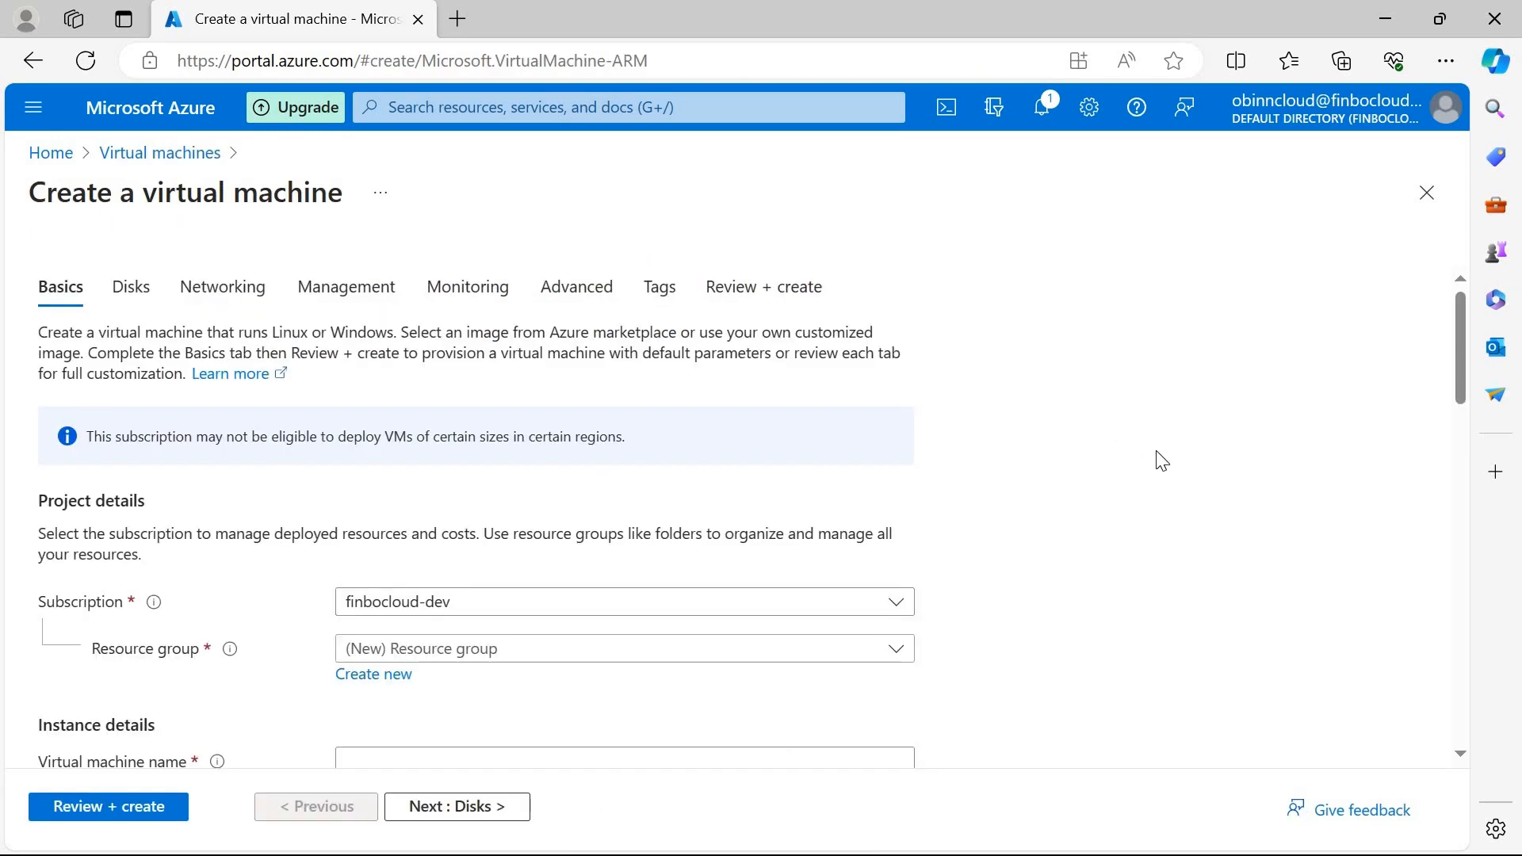
Step: Create a new resource group named this-rg for the virtual machine
scroll(1174, 478, "down", 2)
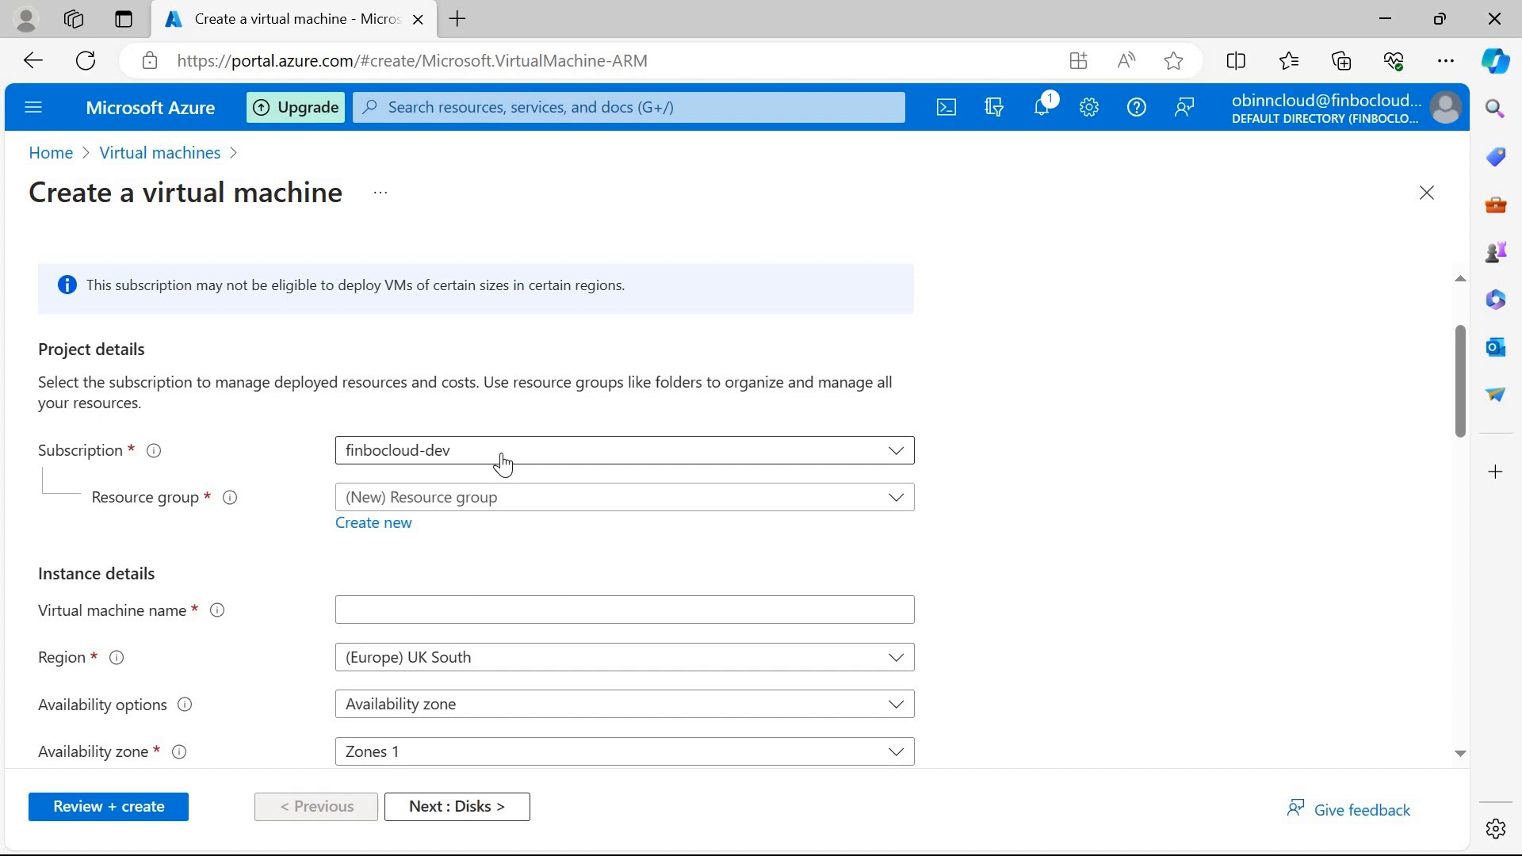
left_click(481, 502)
left_click(481, 503)
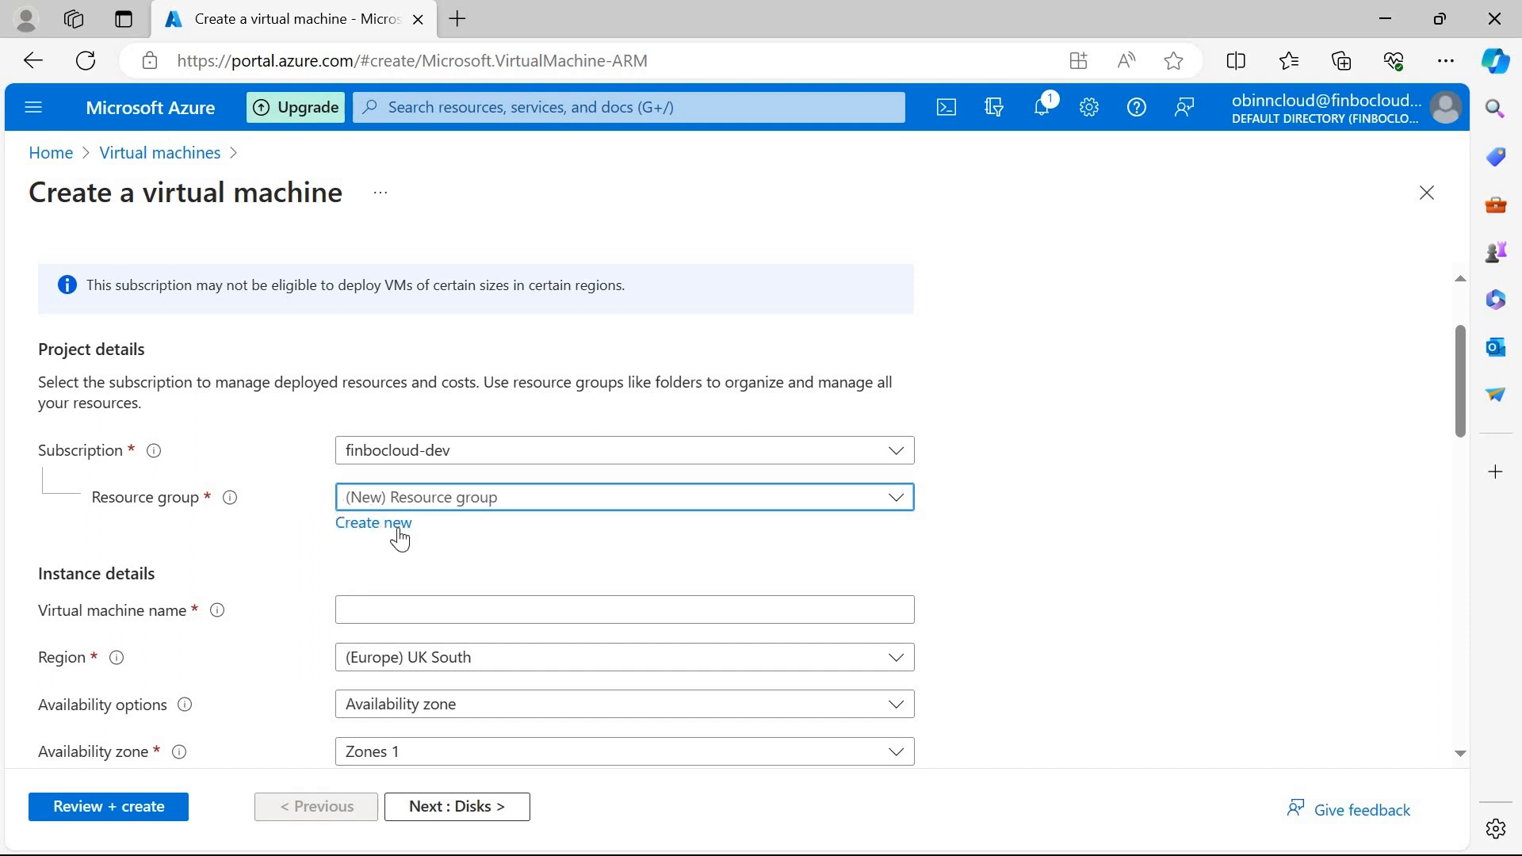
left_click(364, 534)
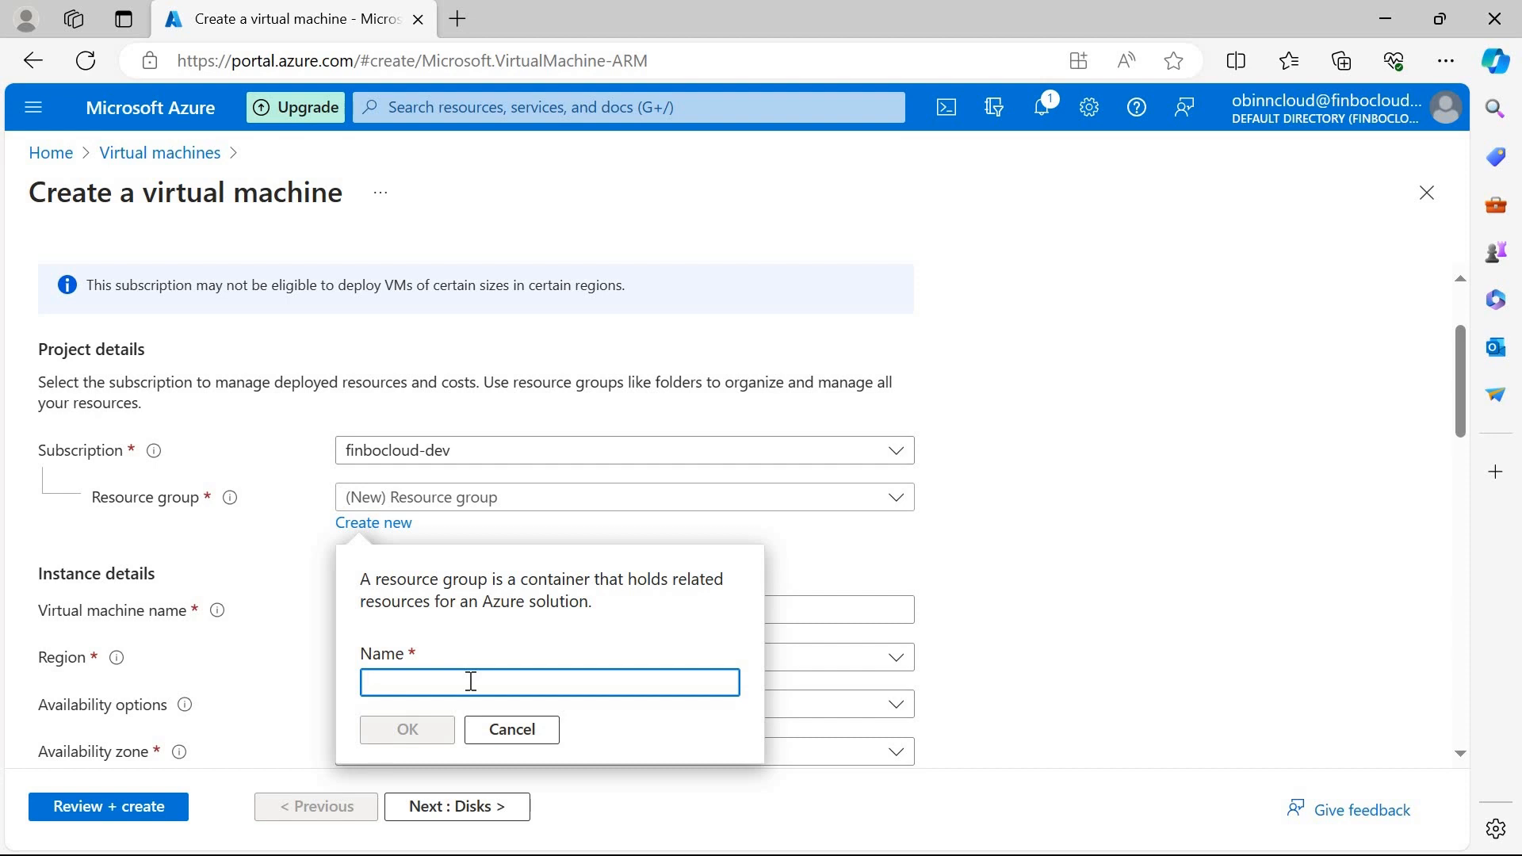
type("this")
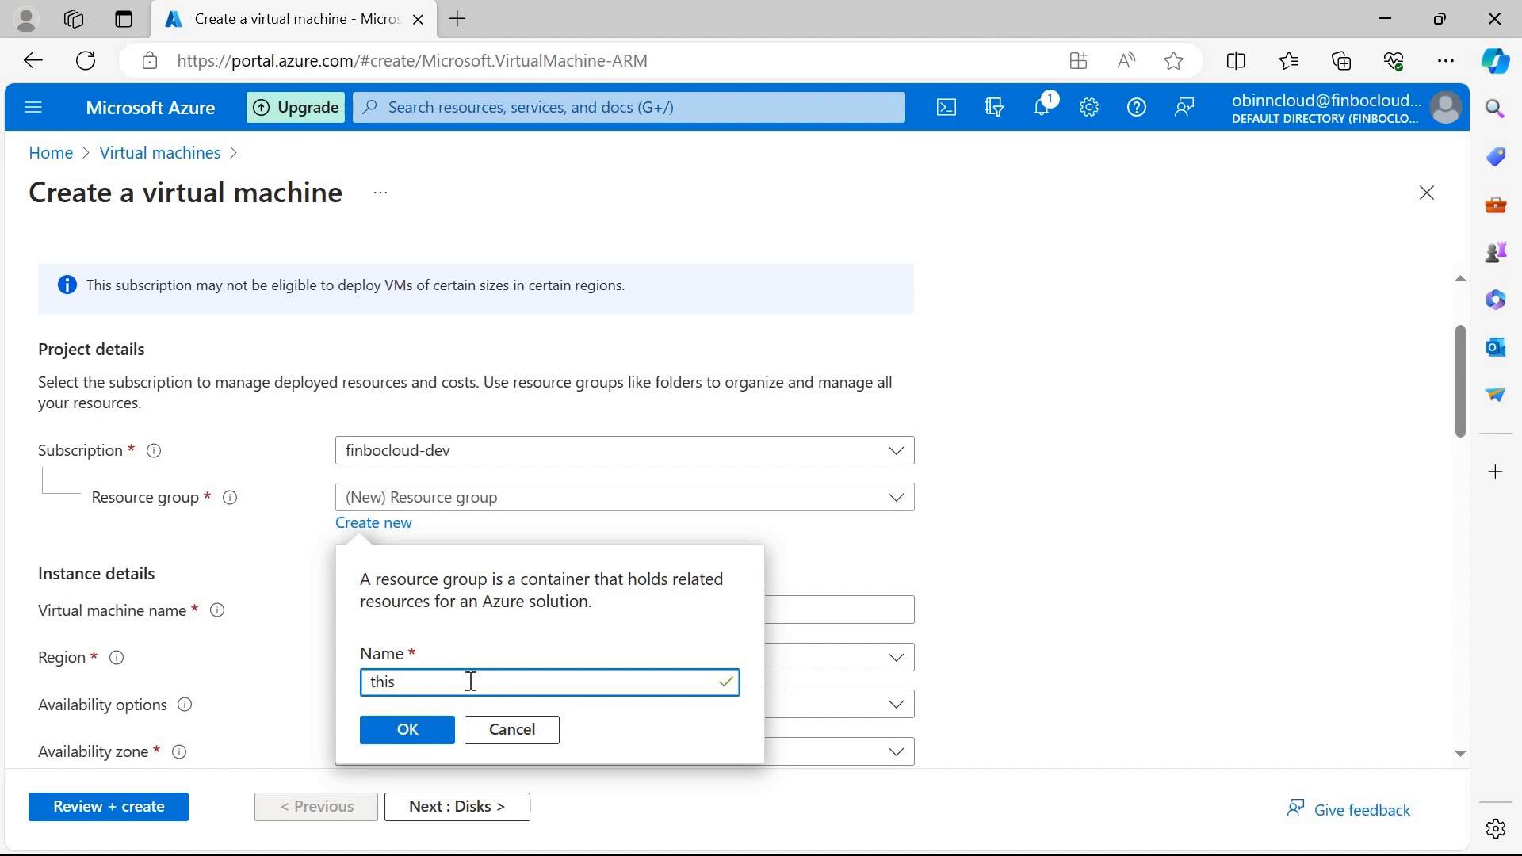
type("-rg")
left_click(406, 729)
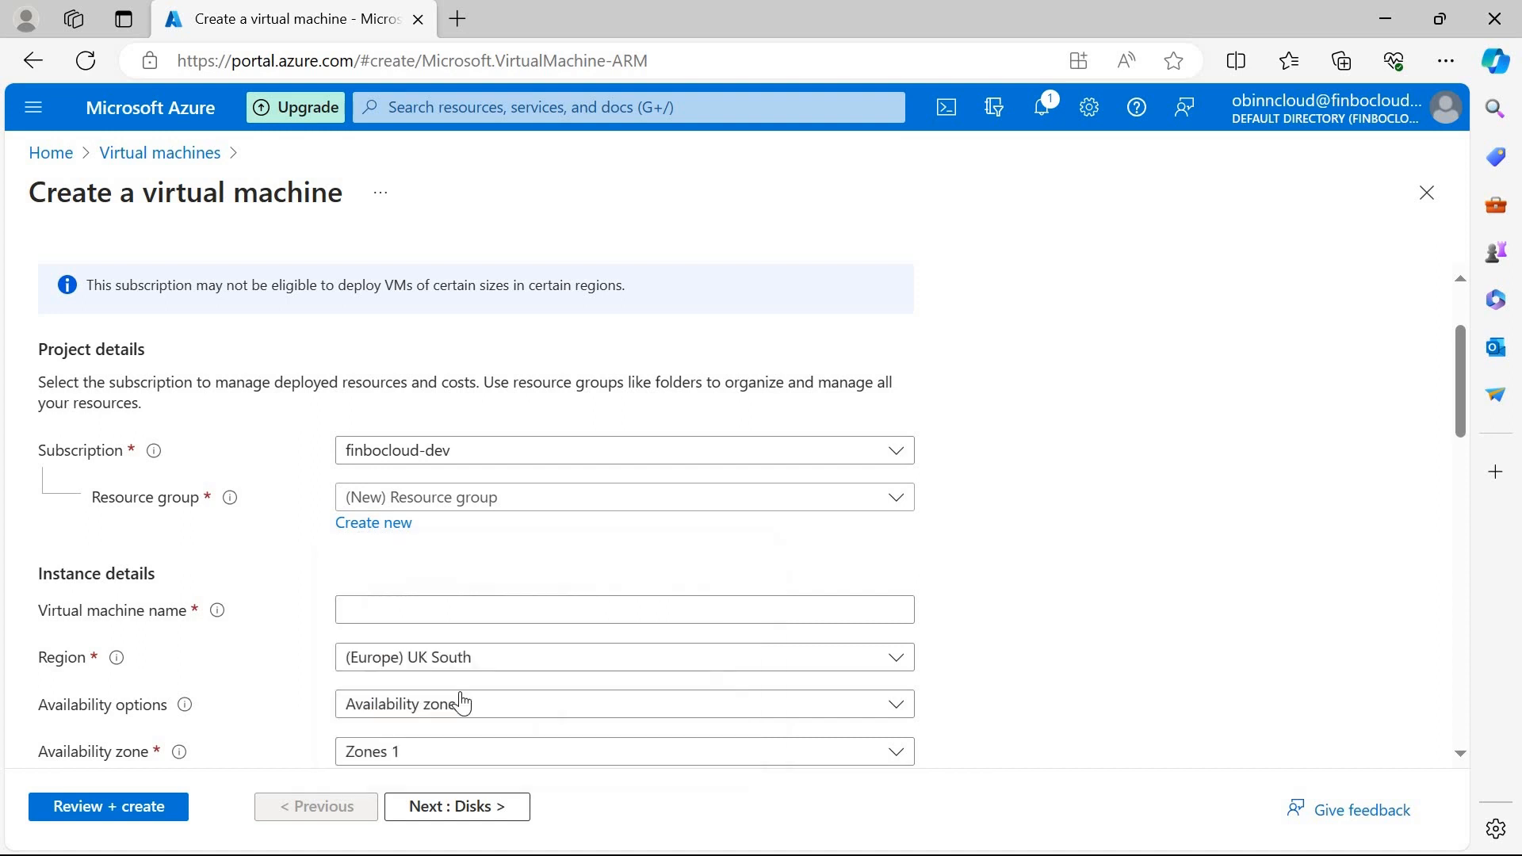
Step: Name the virtual machine thisubuntuvm in the instance details
scroll(293, 598, "down", 1)
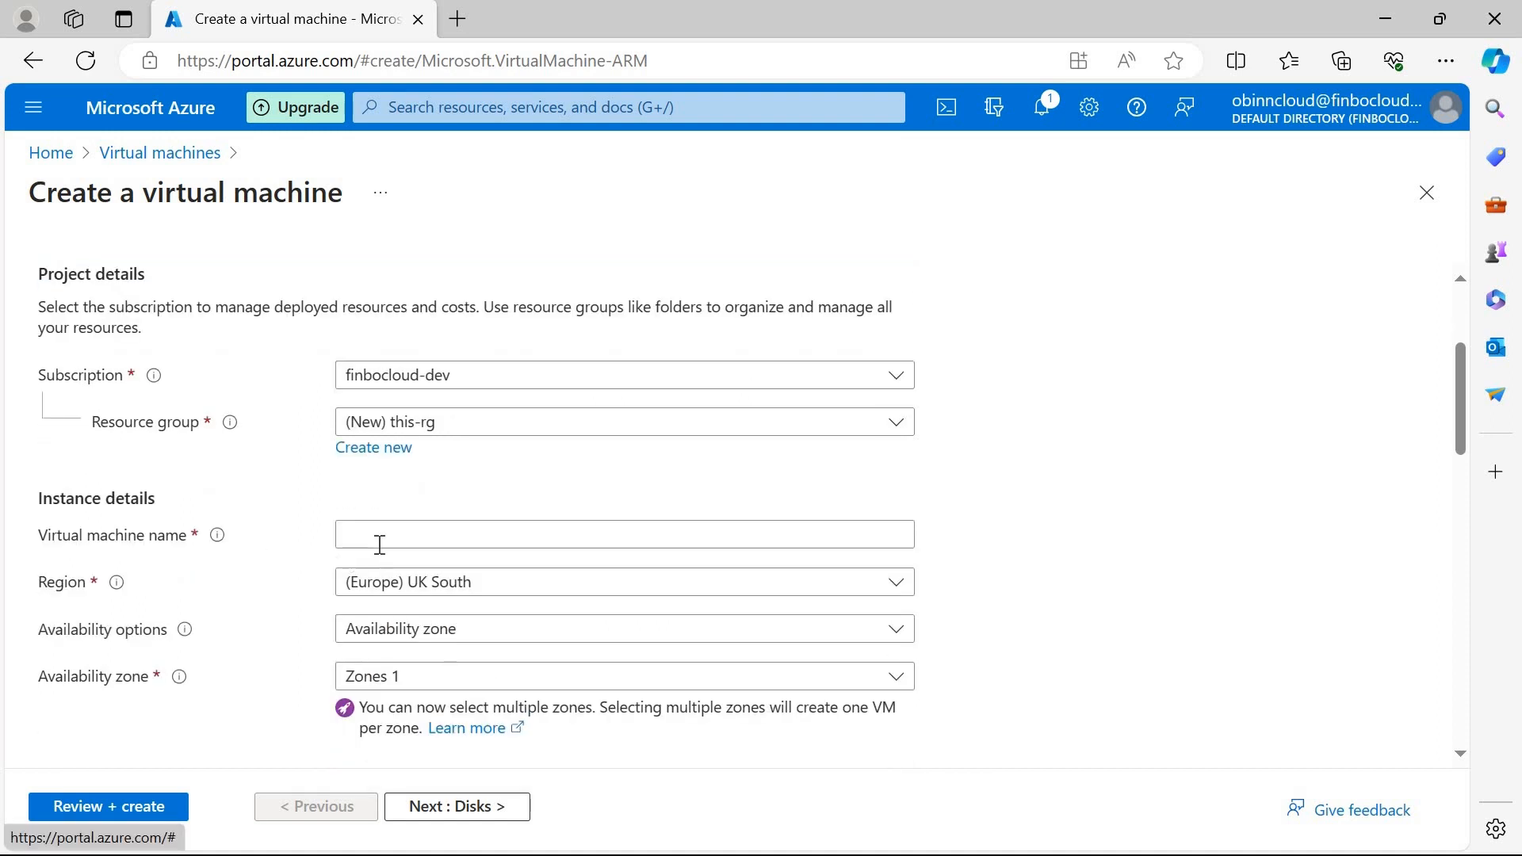
scroll(411, 492, "down", 1)
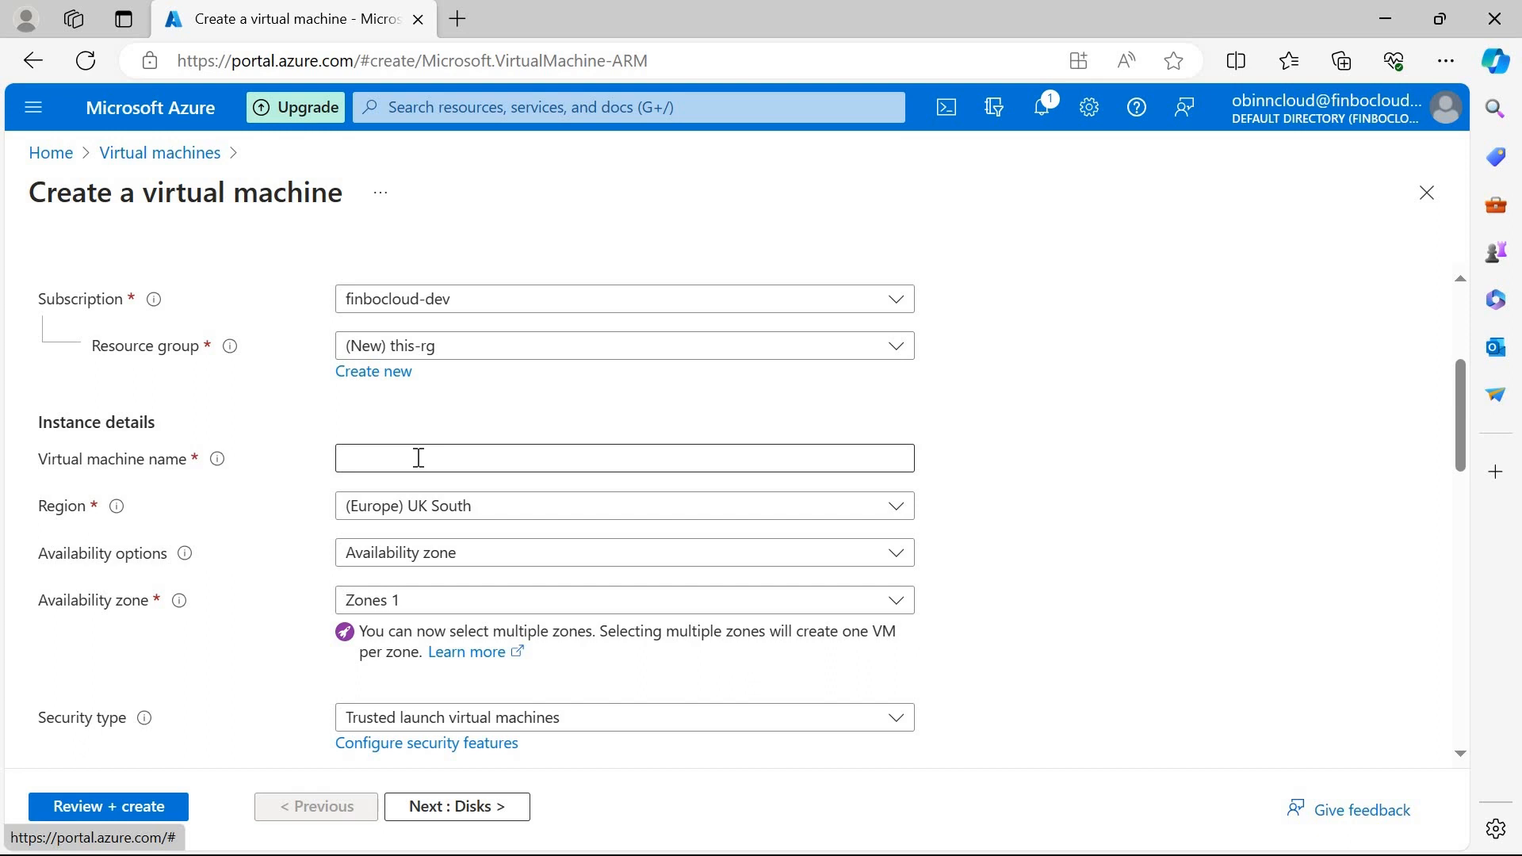
left_click(418, 458)
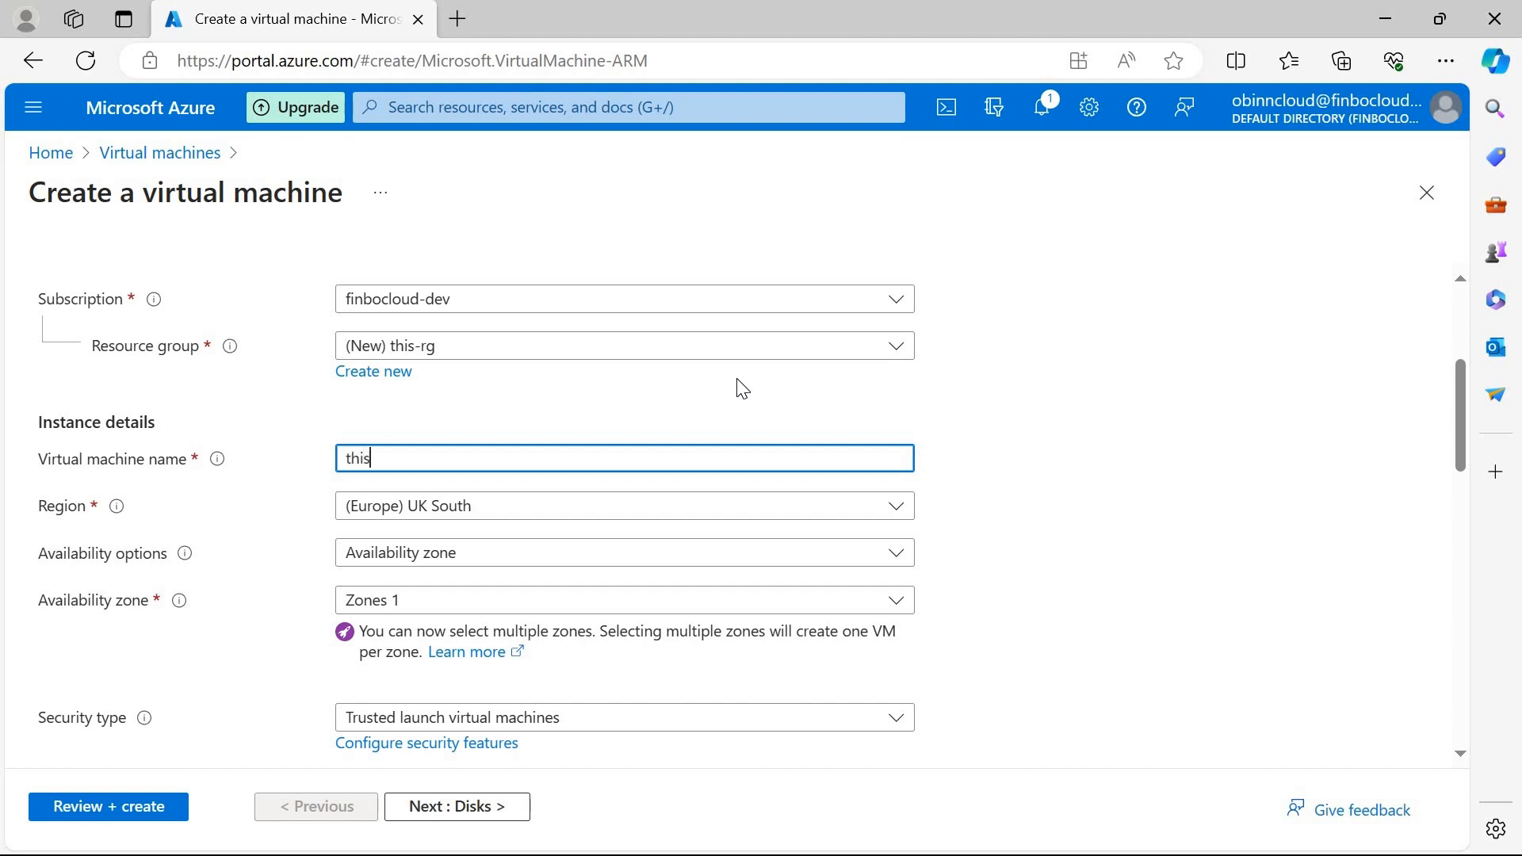
type("thisubuntuvm")
Step: Choose Ubuntu Server 20.04 LTS - x64 Gen2 as the virtual machine's image
scroll(483, 523, "down", 1)
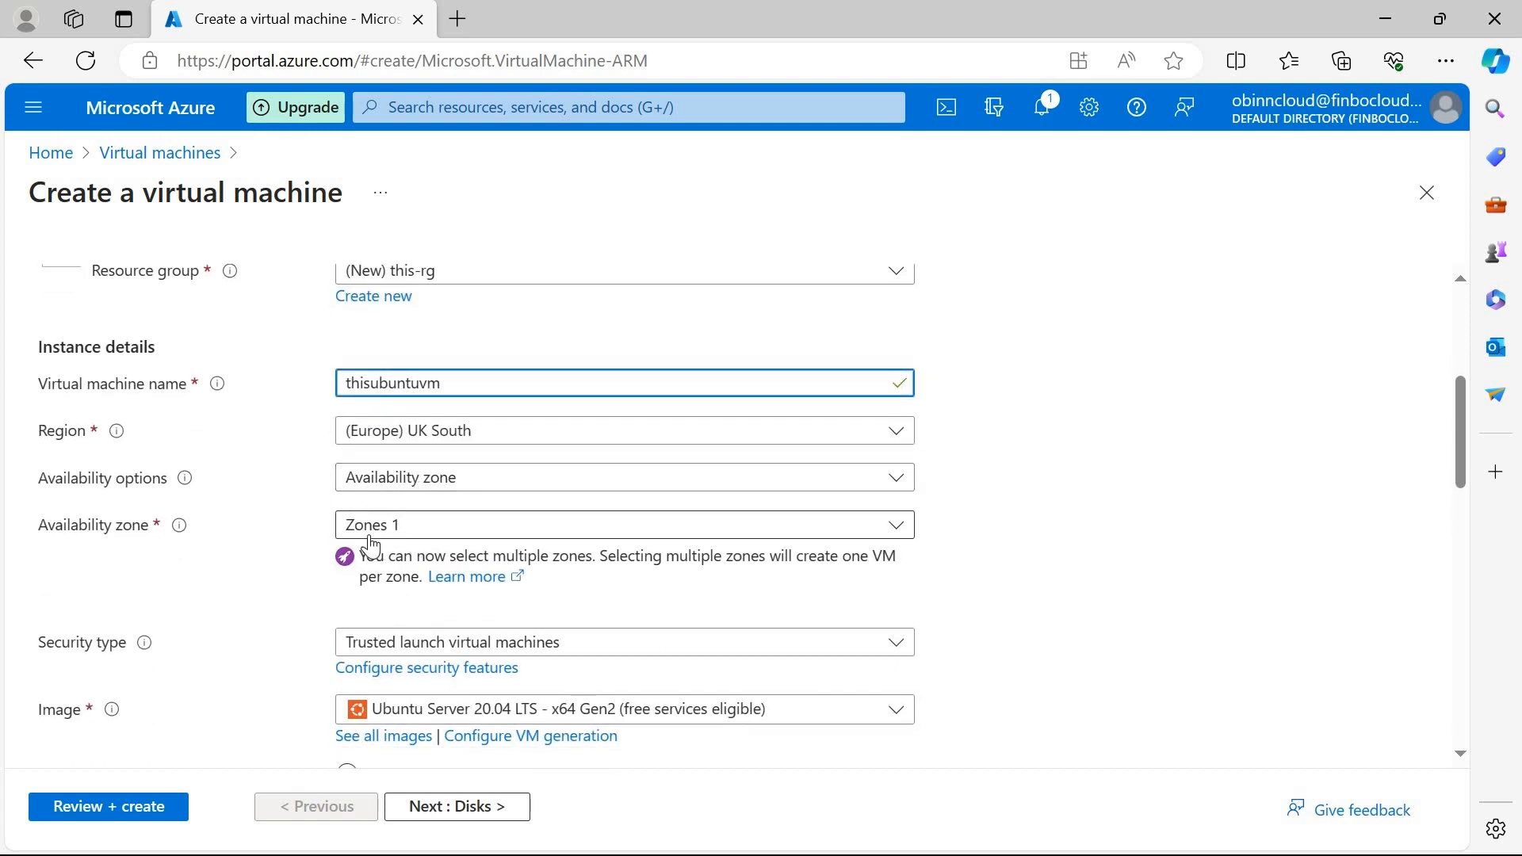
scroll(492, 537, "down", 2)
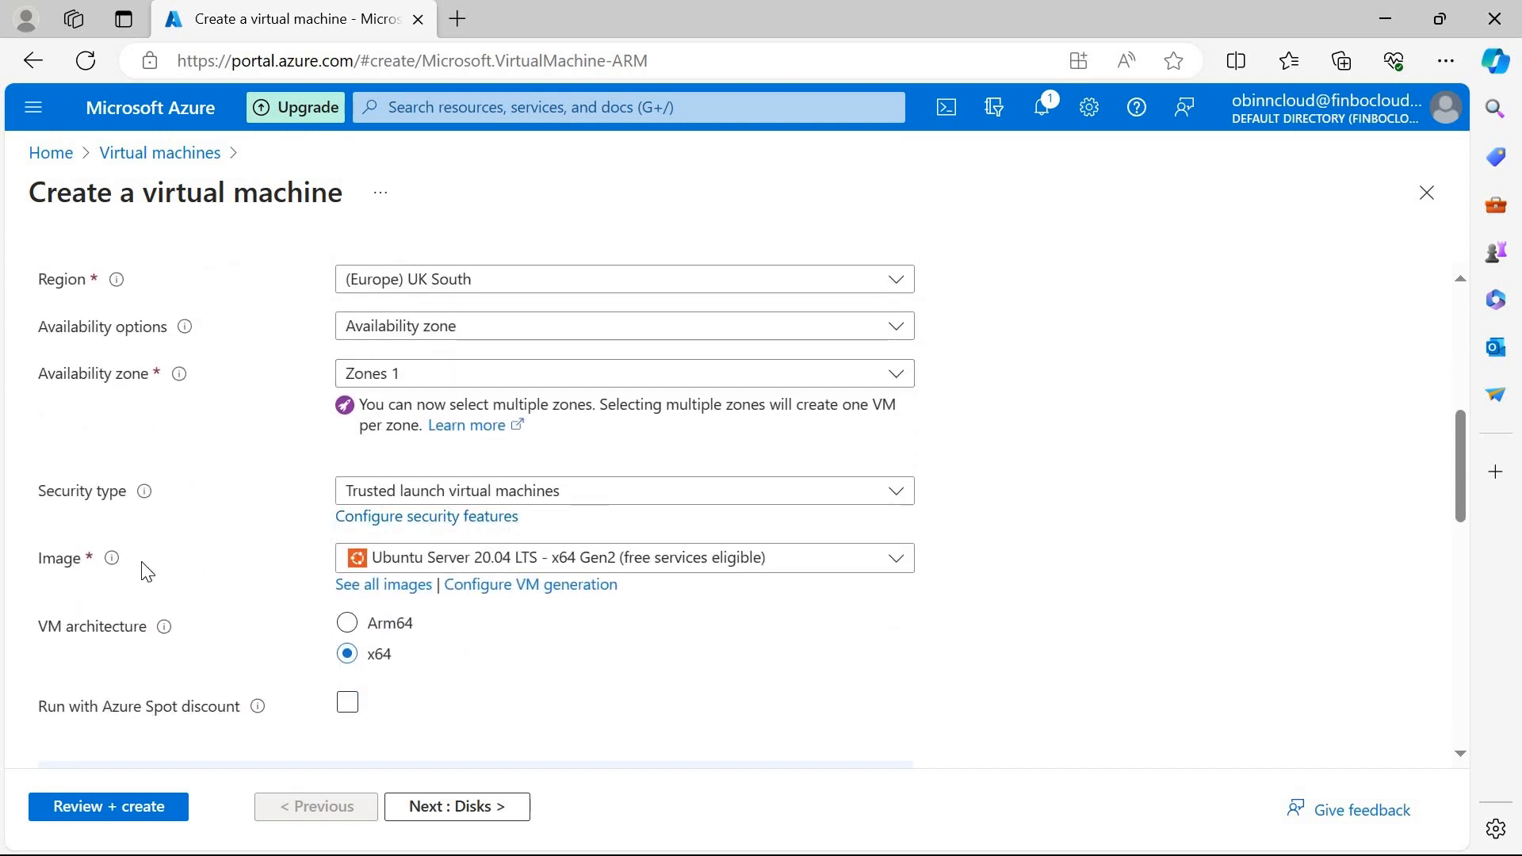
left_click(768, 566)
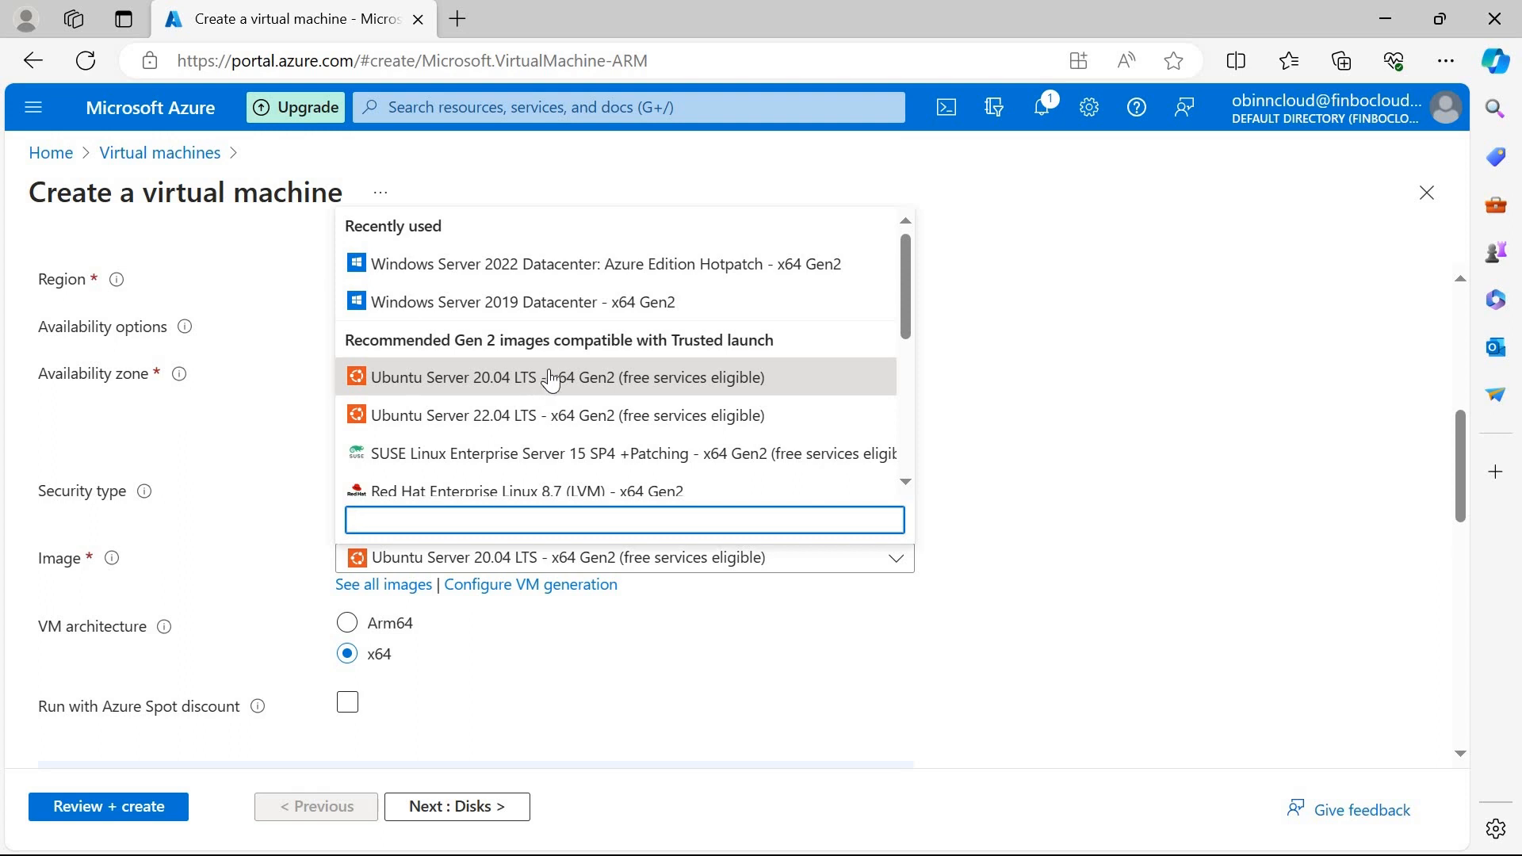
left_click(523, 384)
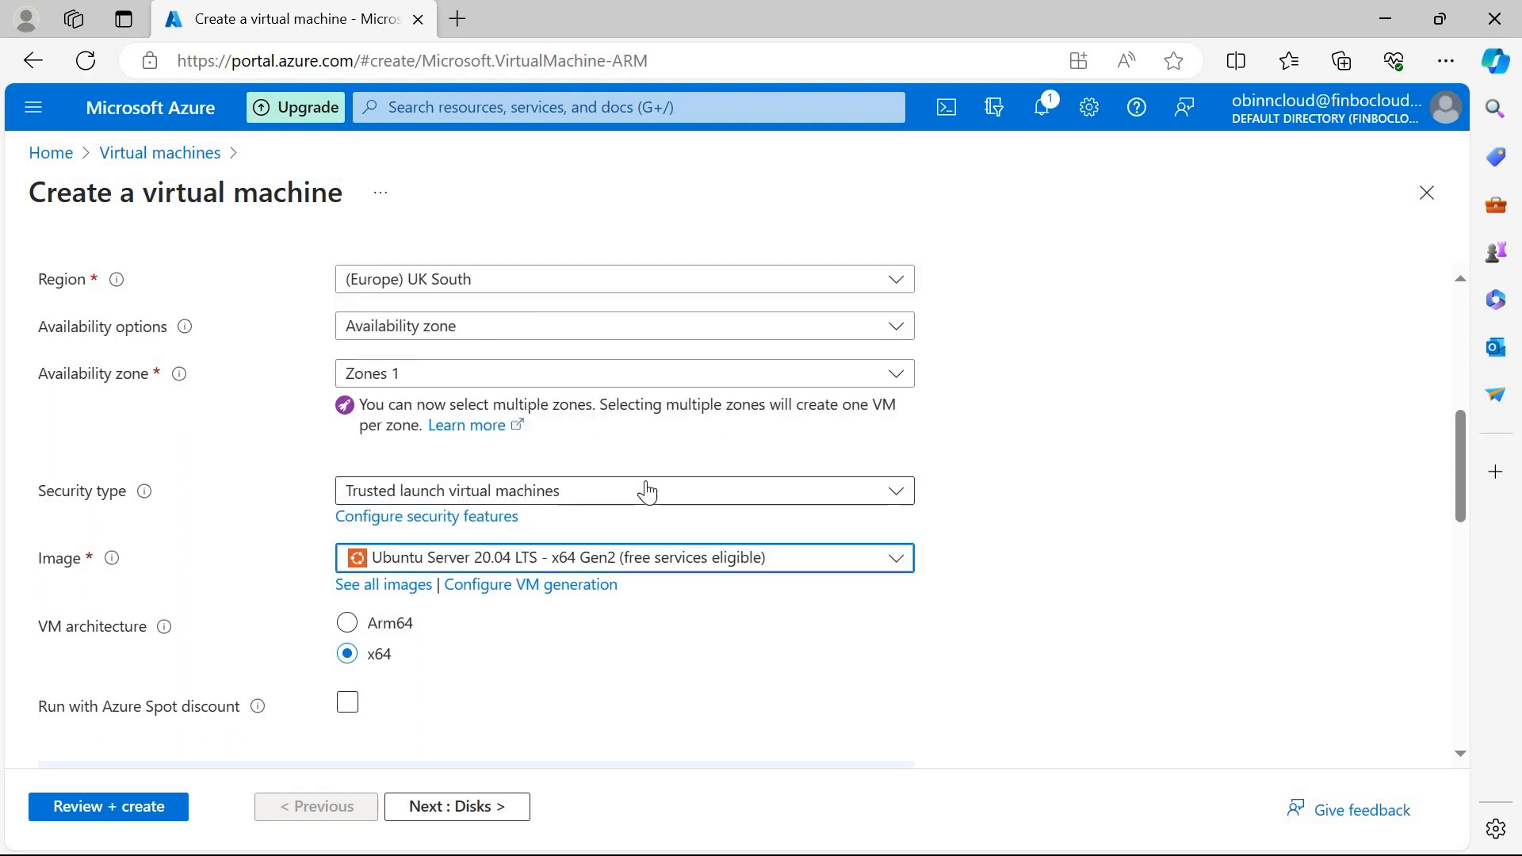
Step: Review the VM size and the administrator account's authentication type, username, SSH key source and key pair name
scroll(627, 485, "down", 2)
scroll(468, 508, "down", 2)
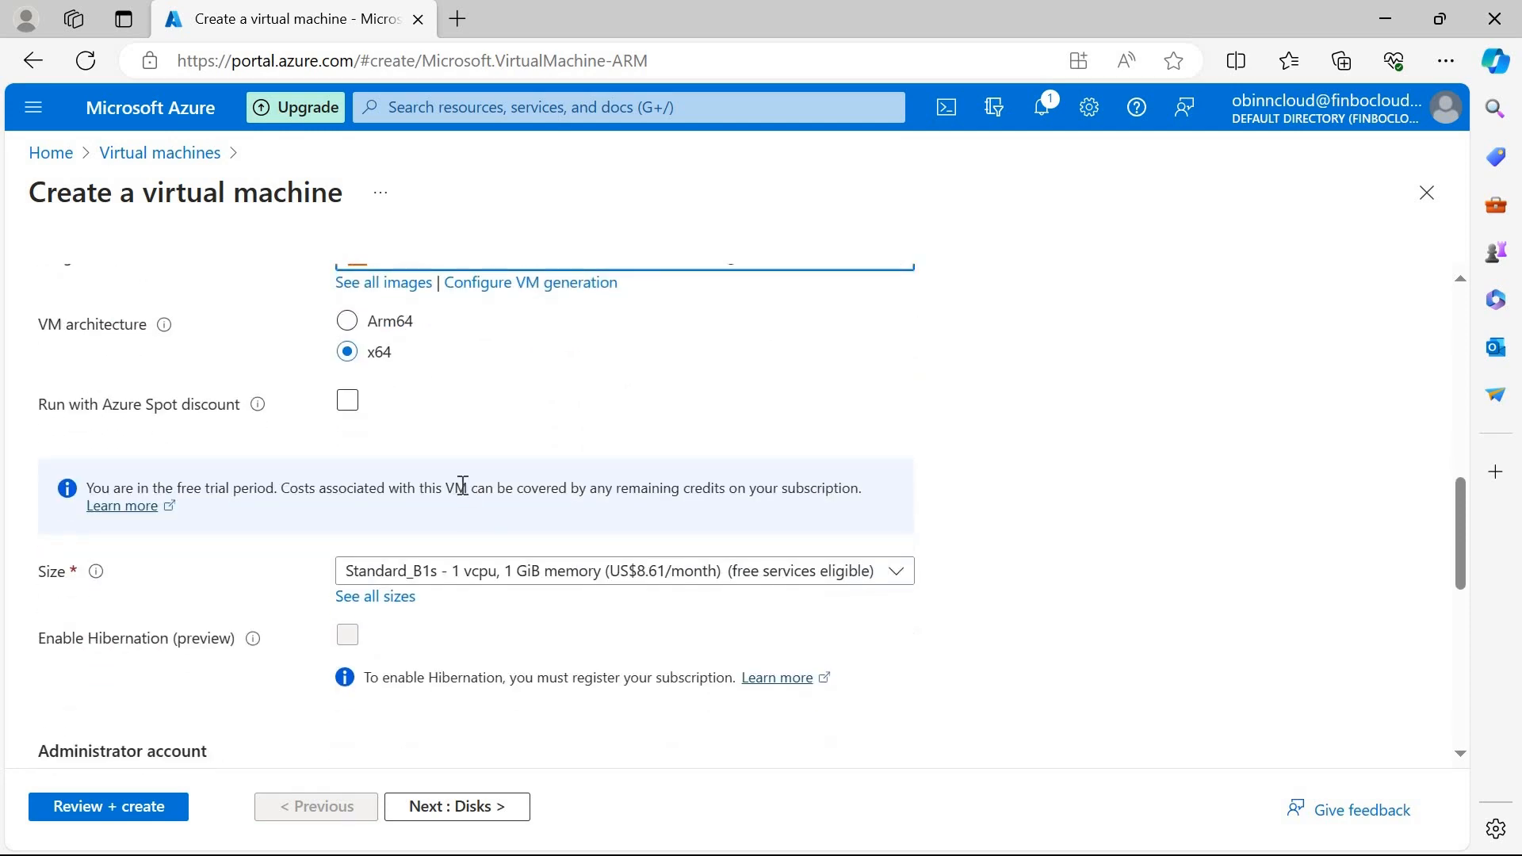
scroll(458, 484, "down", 1)
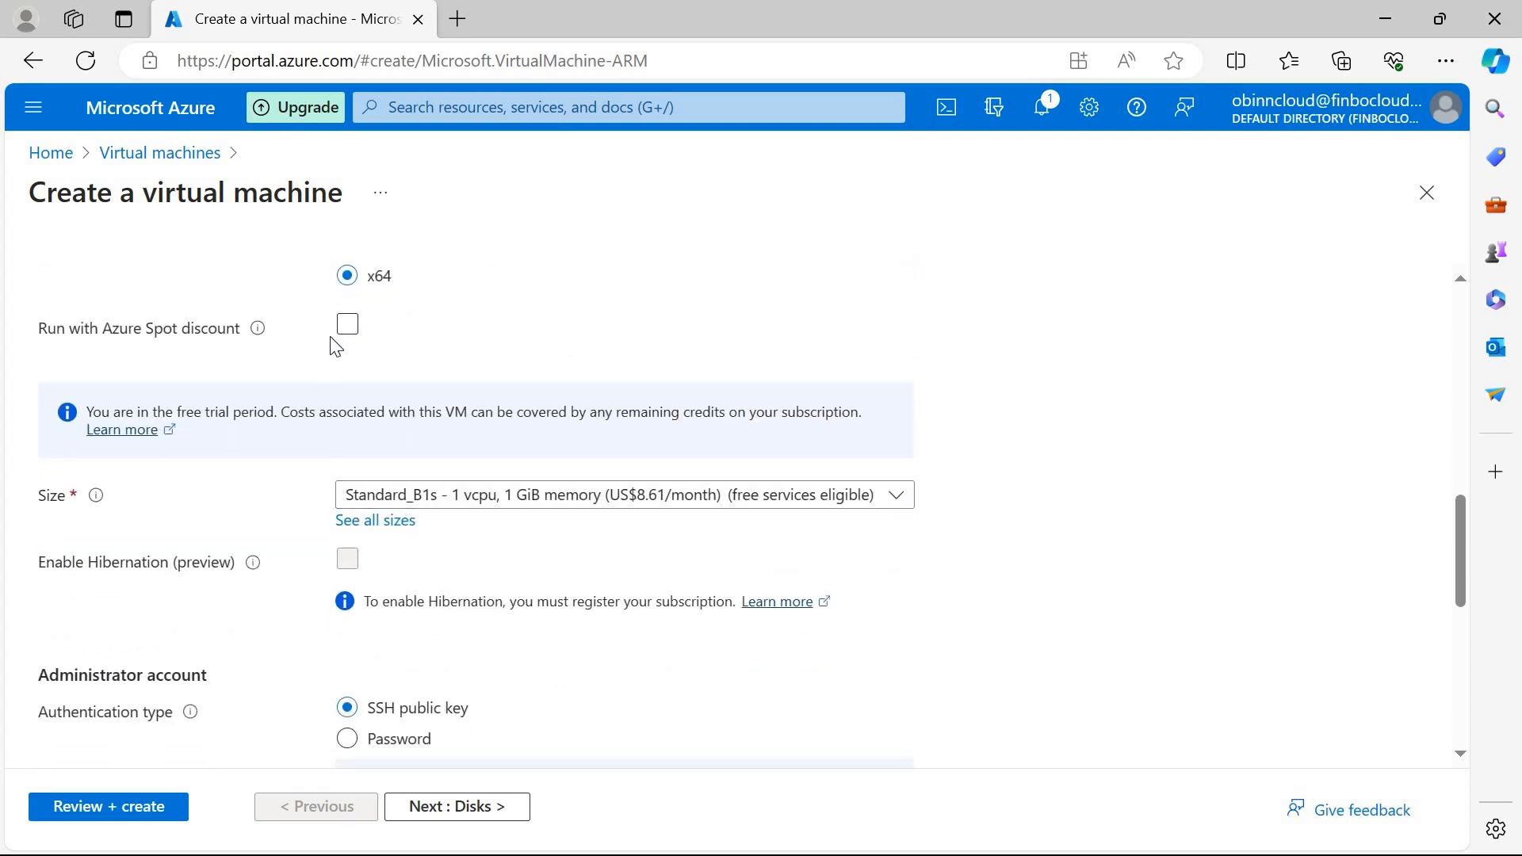
scroll(409, 448, "down", 1)
scroll(399, 570, "down", 2)
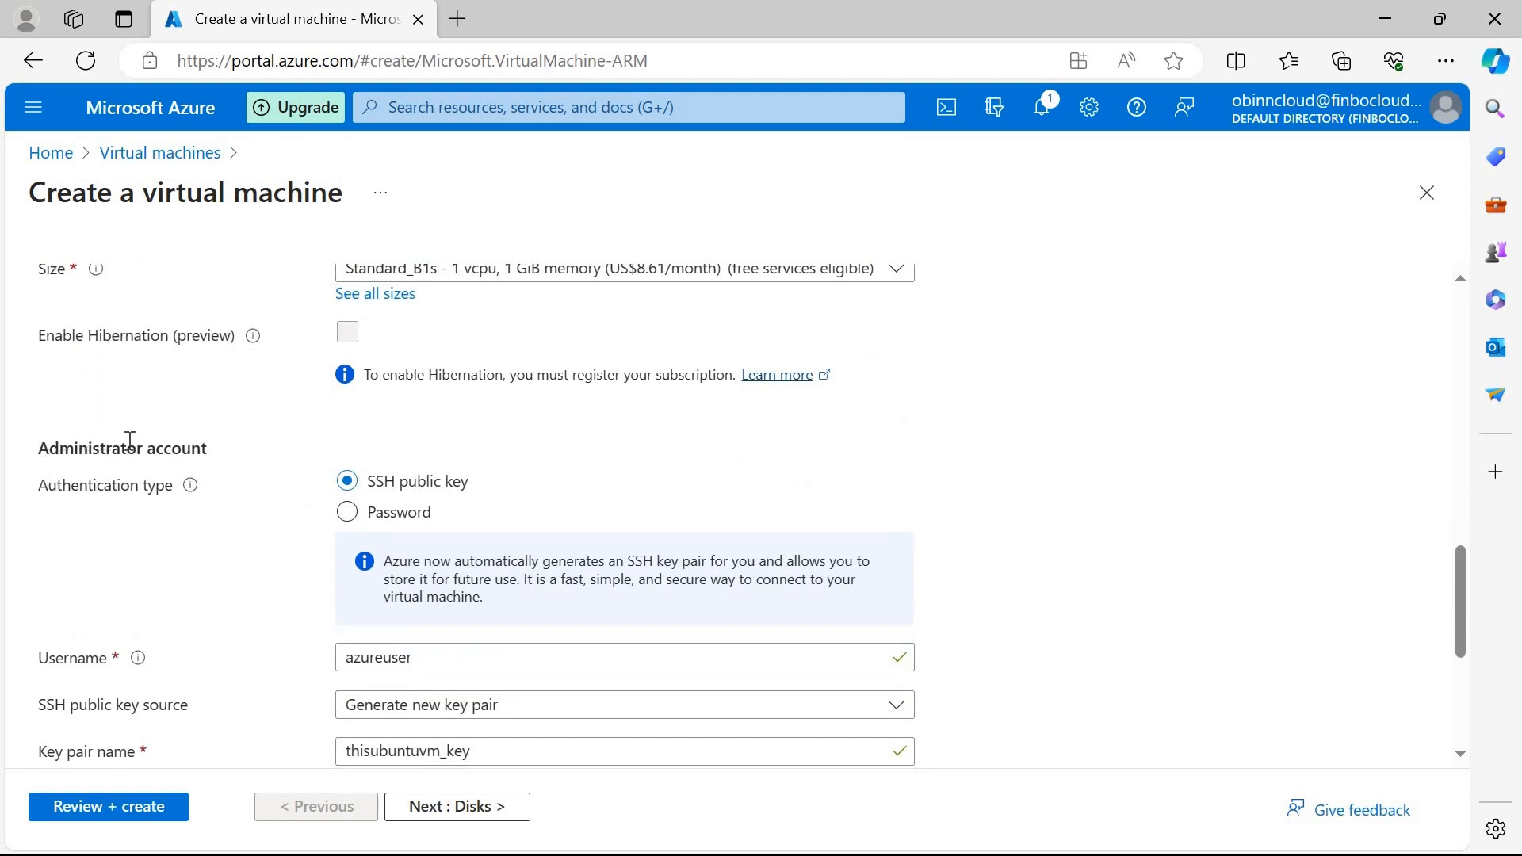
left_click_drag(485, 479, 384, 481)
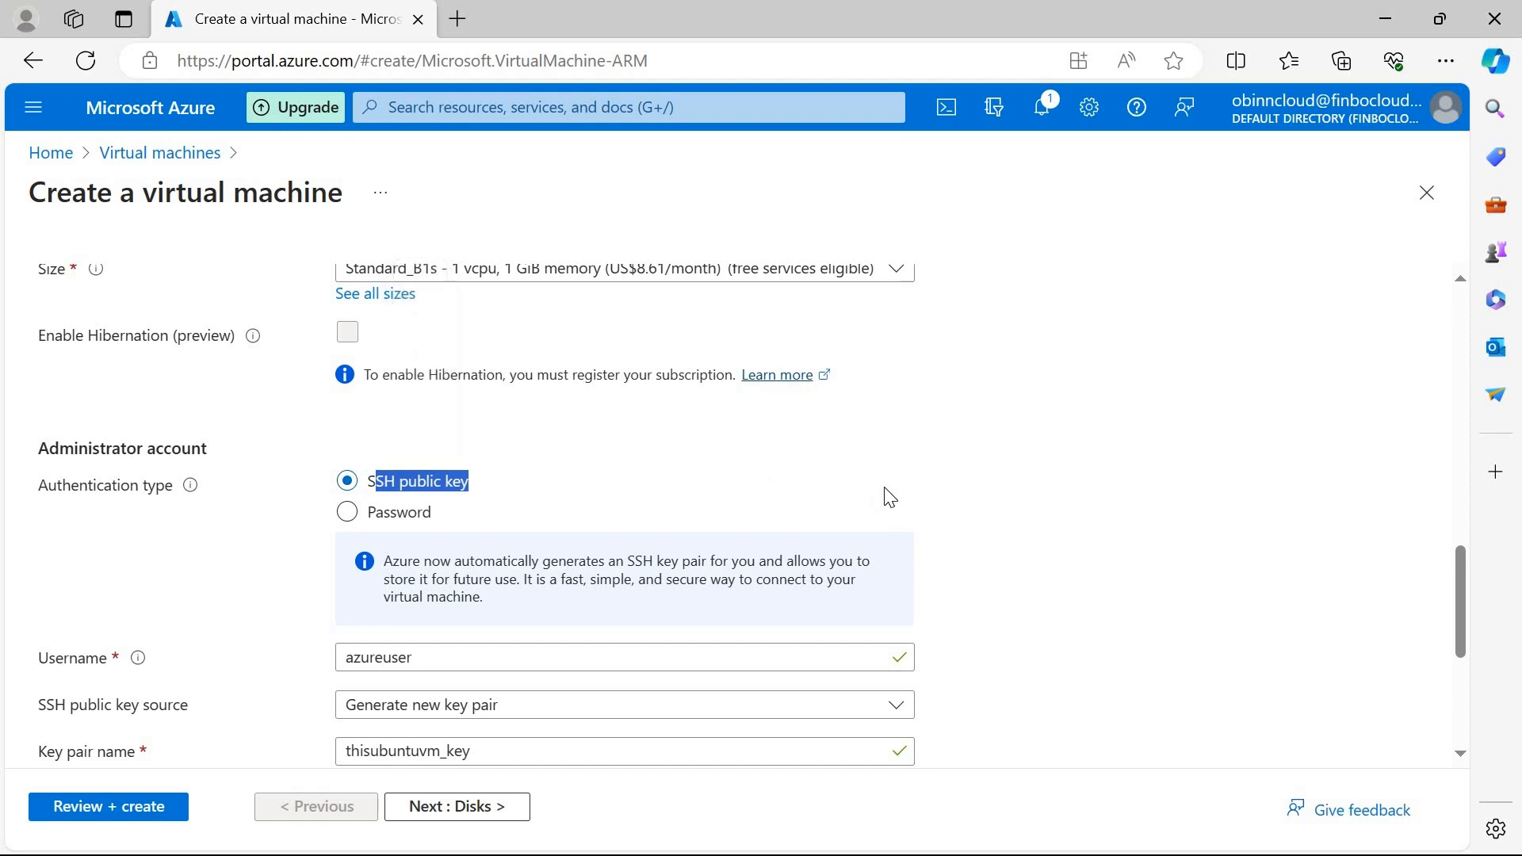
scroll(879, 496, "down", 2)
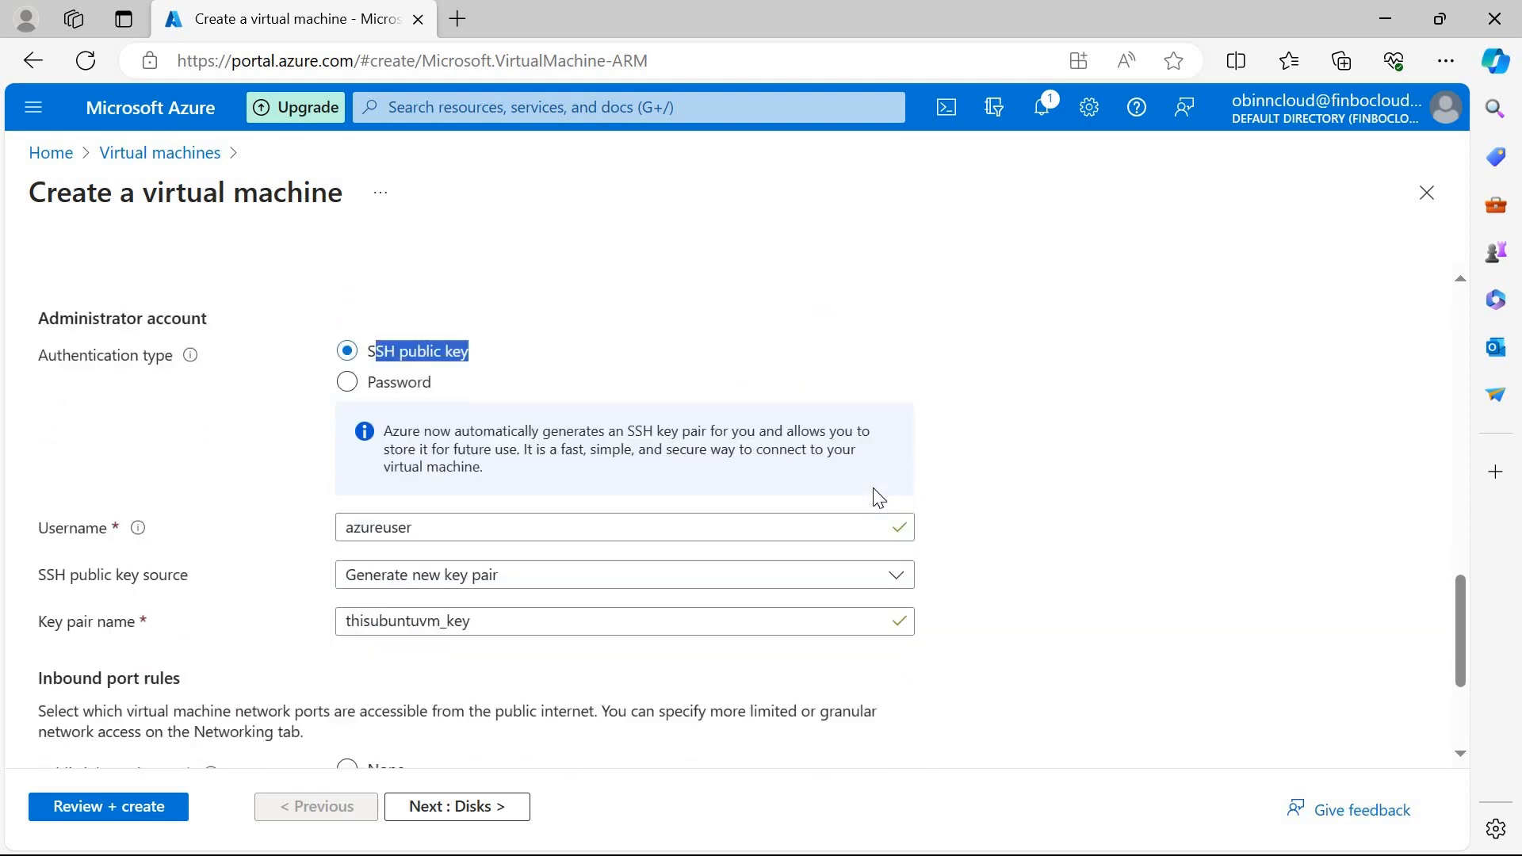
left_click(424, 504)
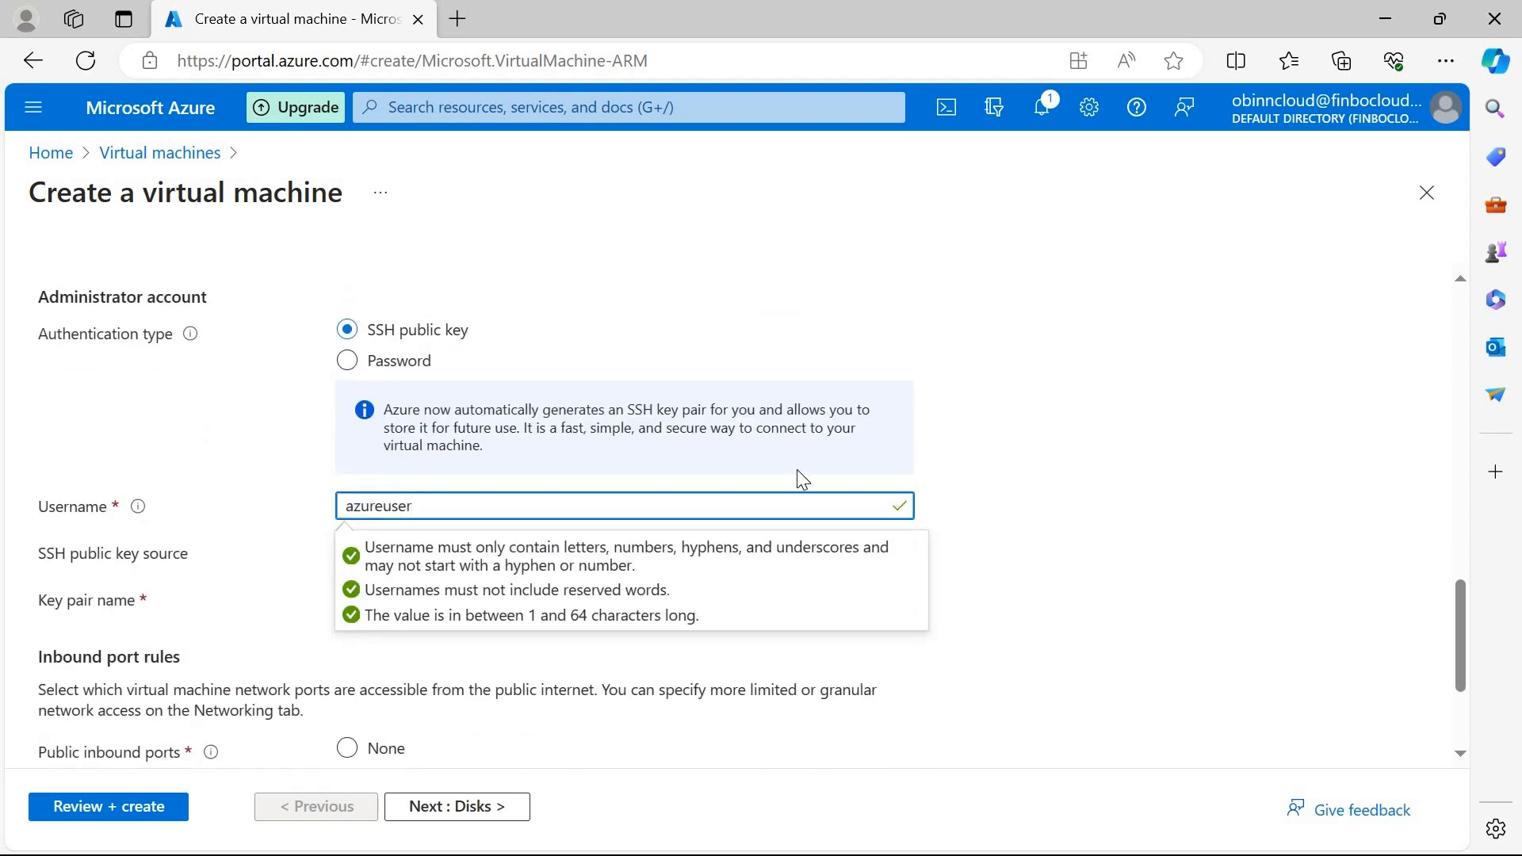
left_click(1127, 467)
scroll(1129, 467, "down", 1)
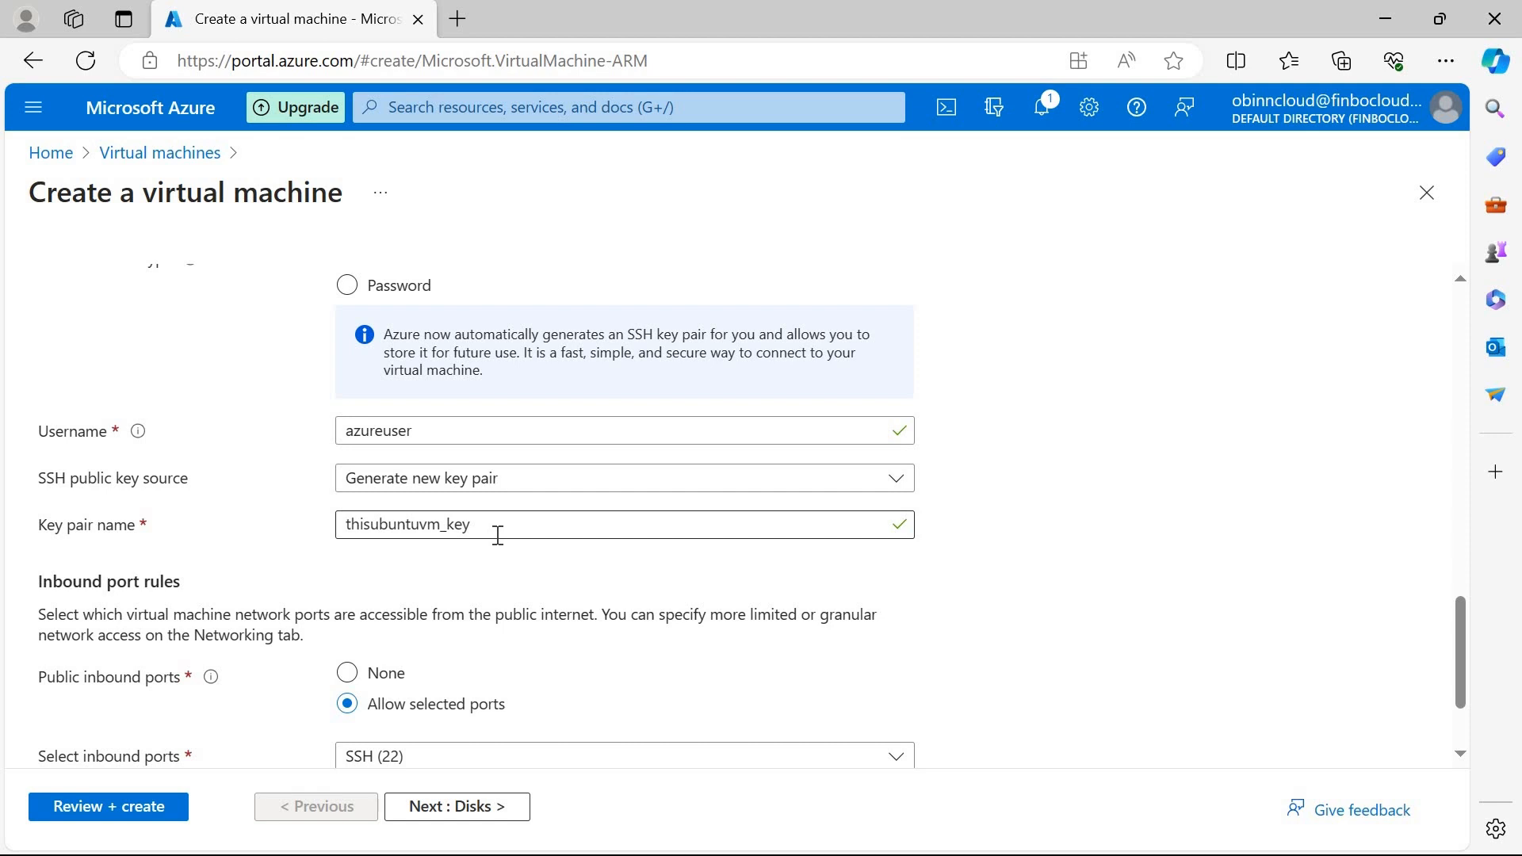
left_click_drag(498, 535, 333, 526)
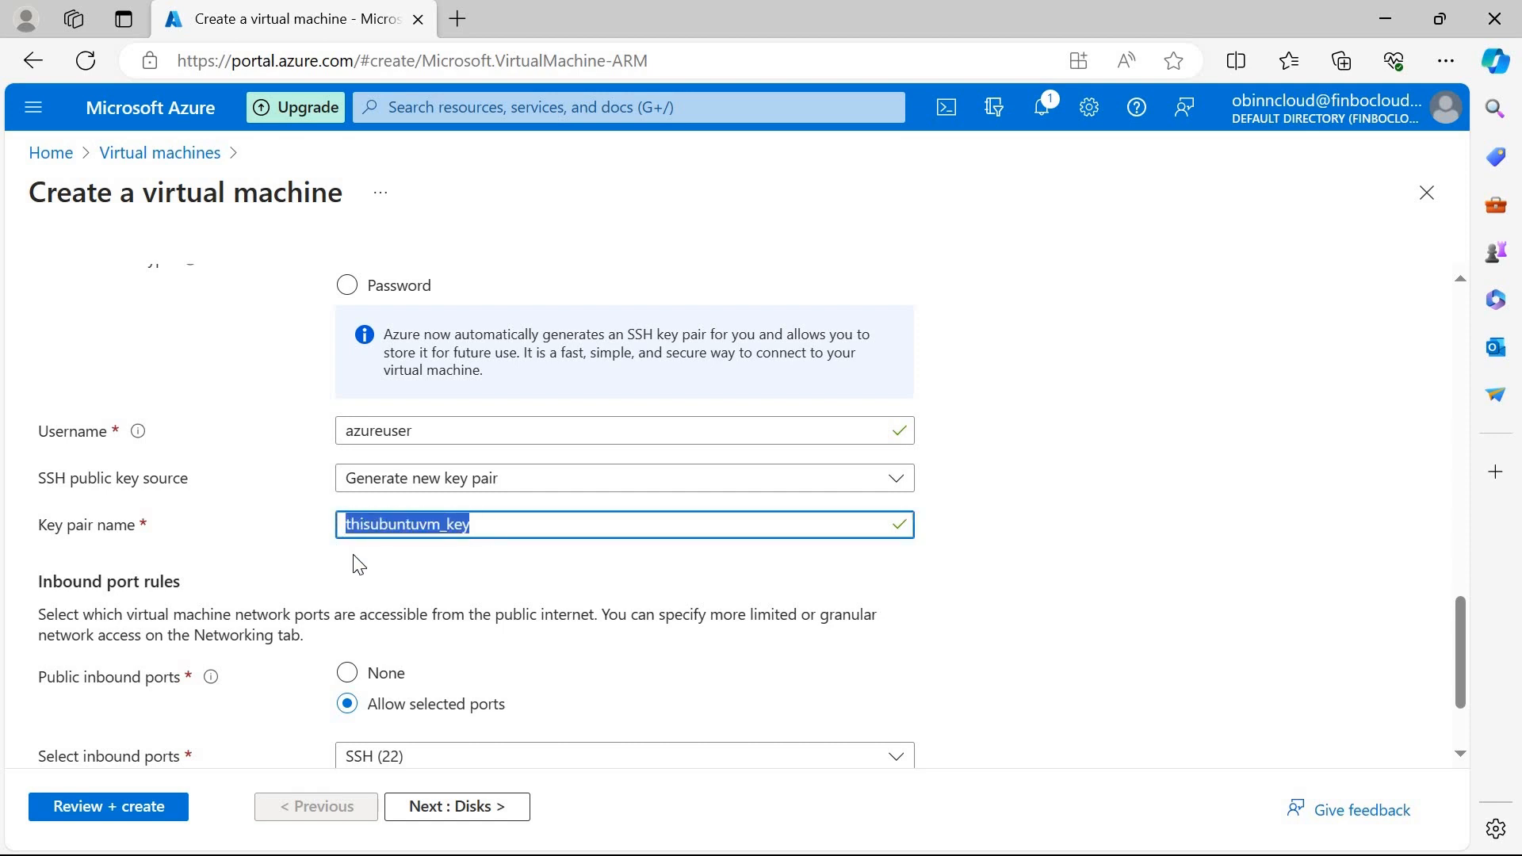
left_click(400, 565)
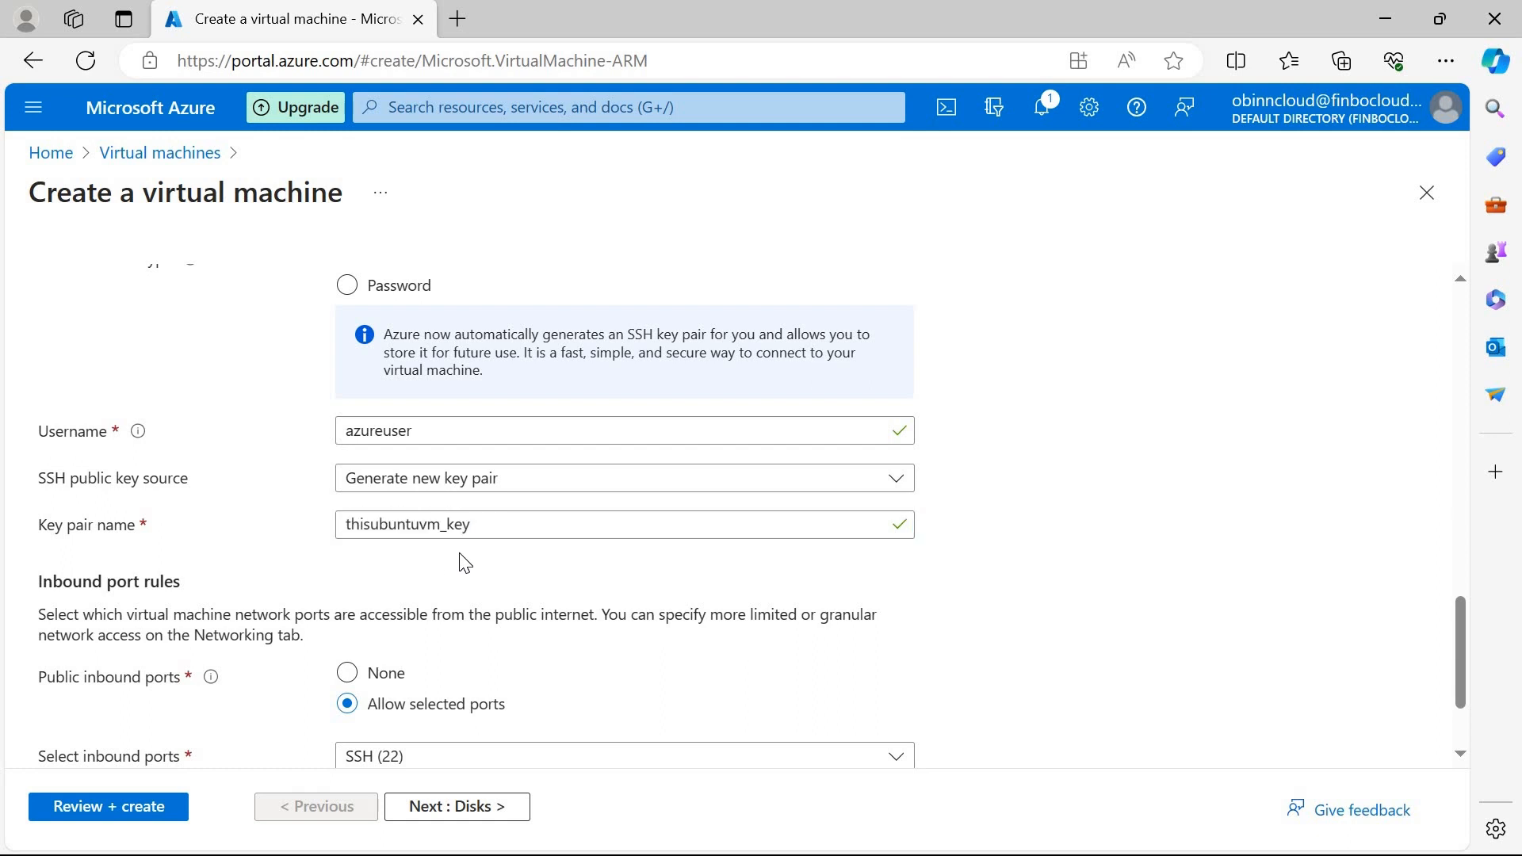
Step: Add HTTP (80) to the selected public inbound ports alongside SSH (22)
scroll(460, 553, "down", 2)
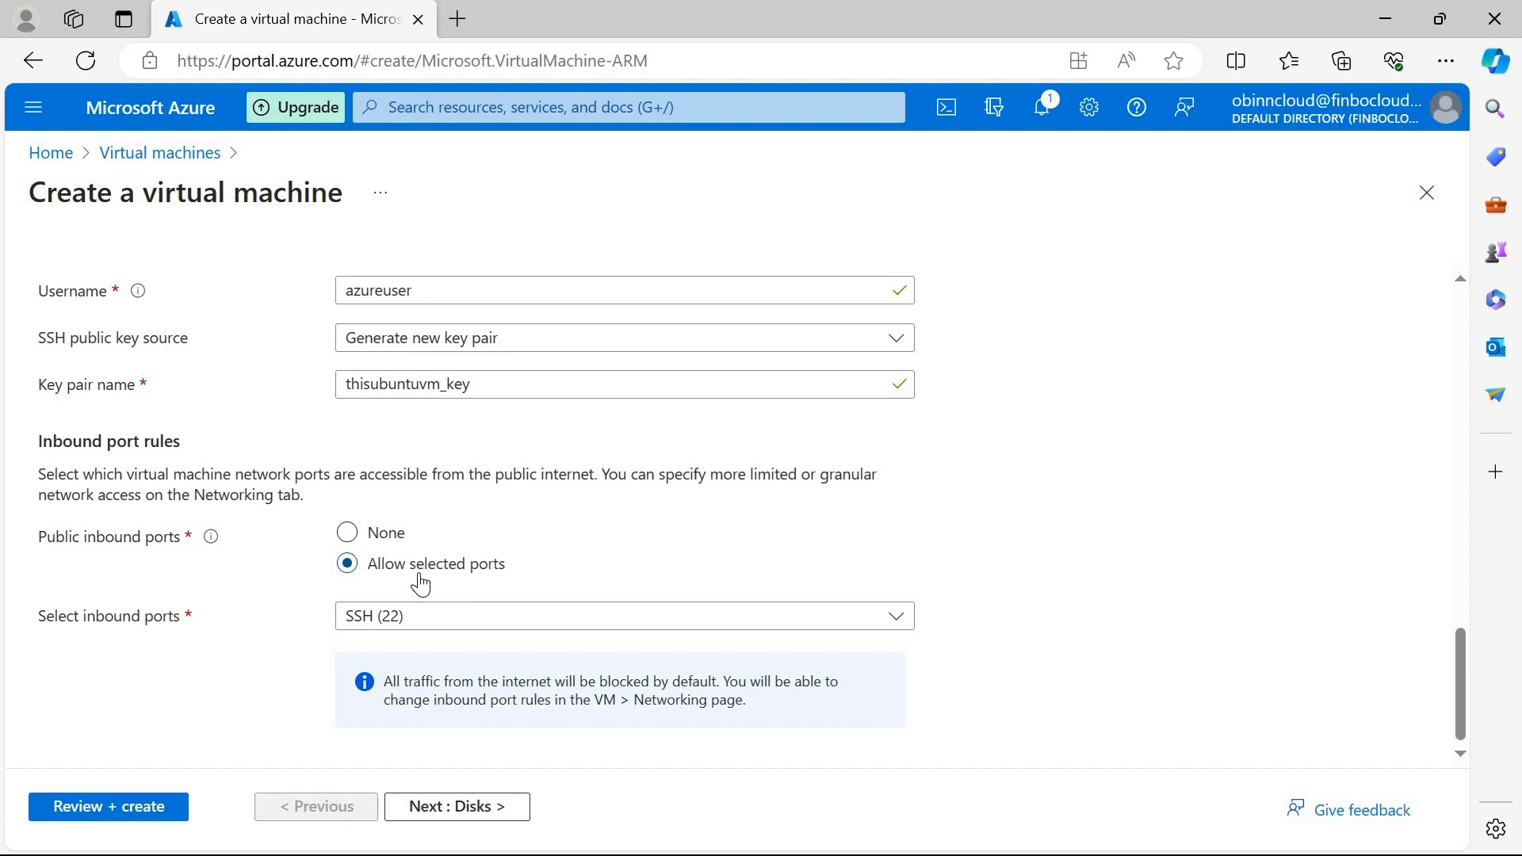
left_click(477, 622)
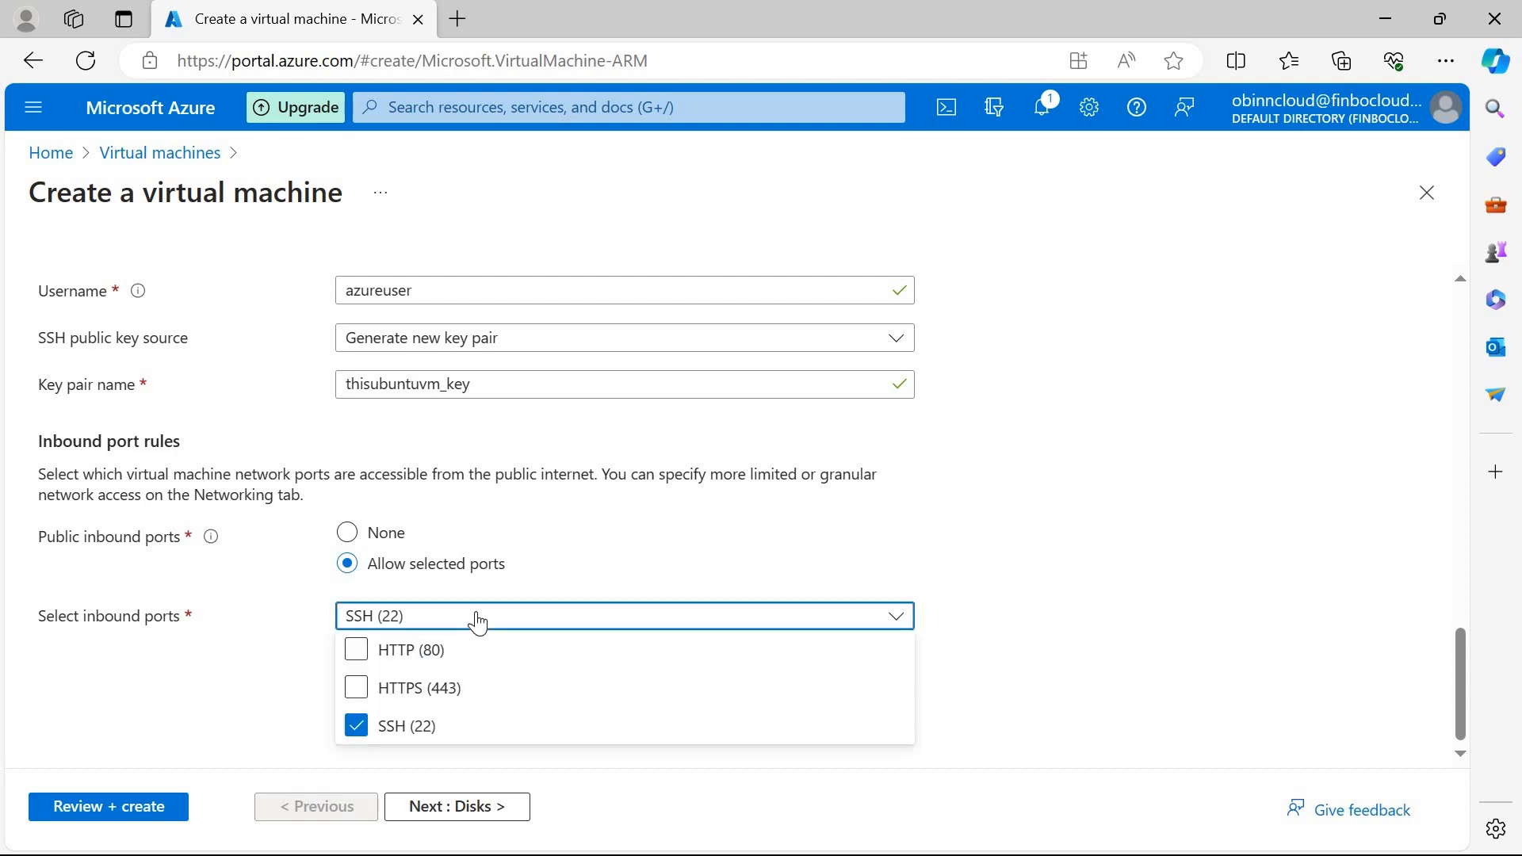
left_click(358, 651)
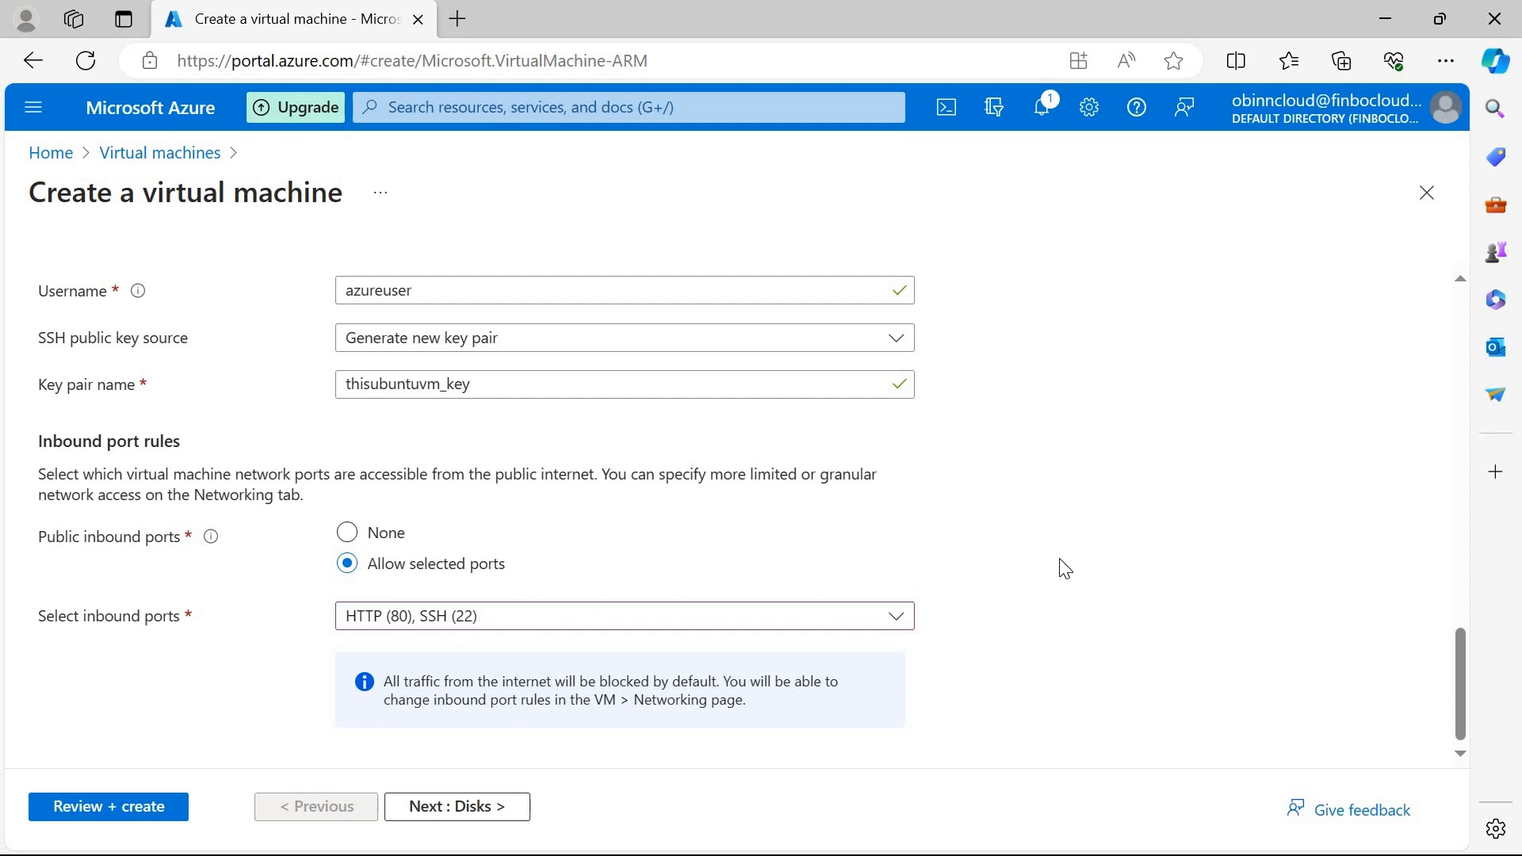
Step: Continue to the disk settings and review the OS disk and data disk options, keeping the defaults
left_click(478, 809)
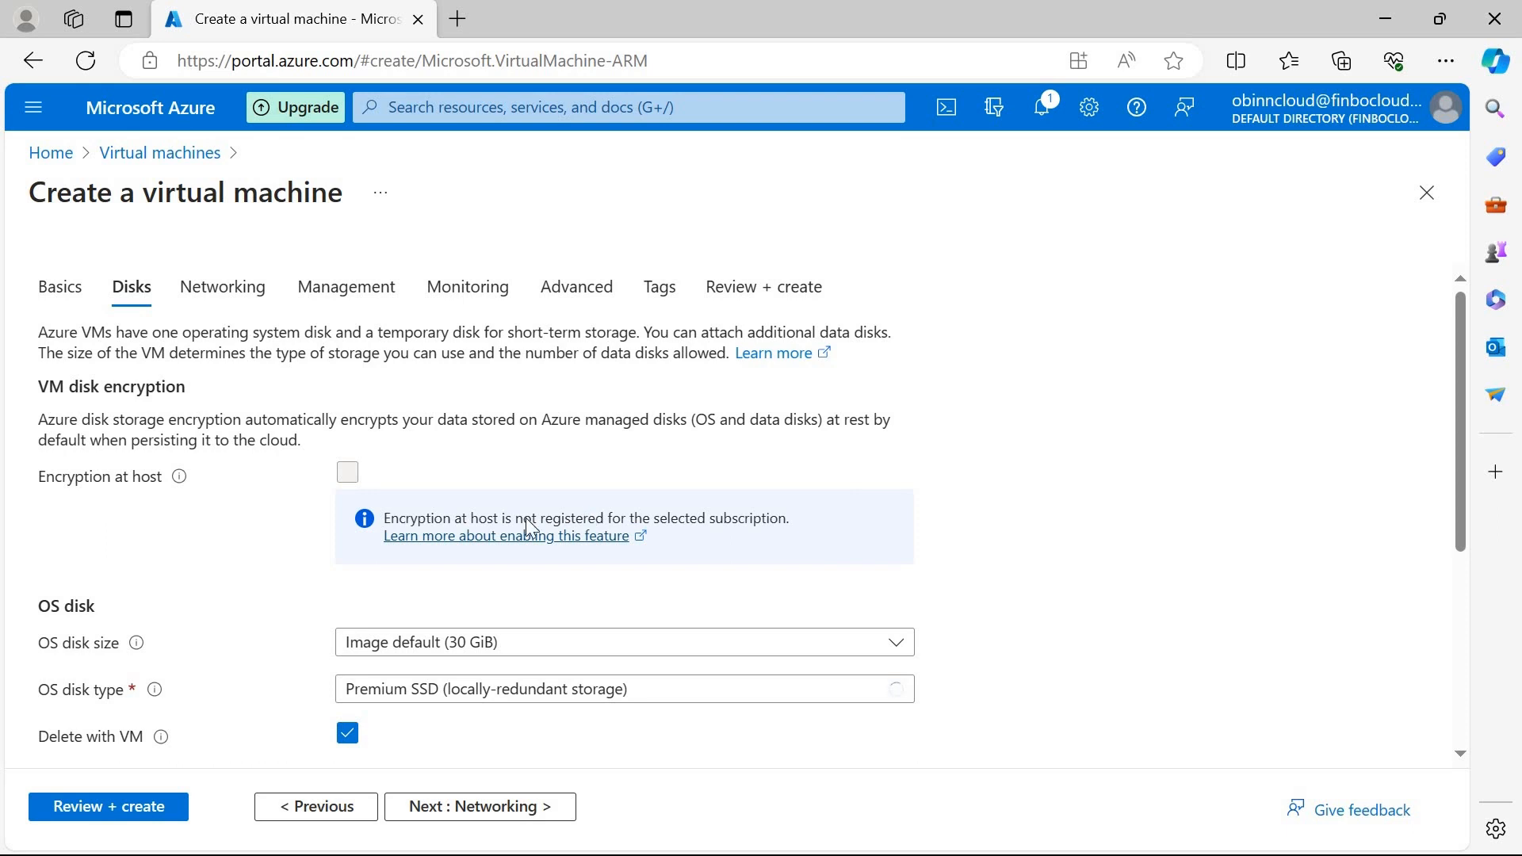
scroll(461, 517, "down", 3)
scroll(461, 516, "down", 2)
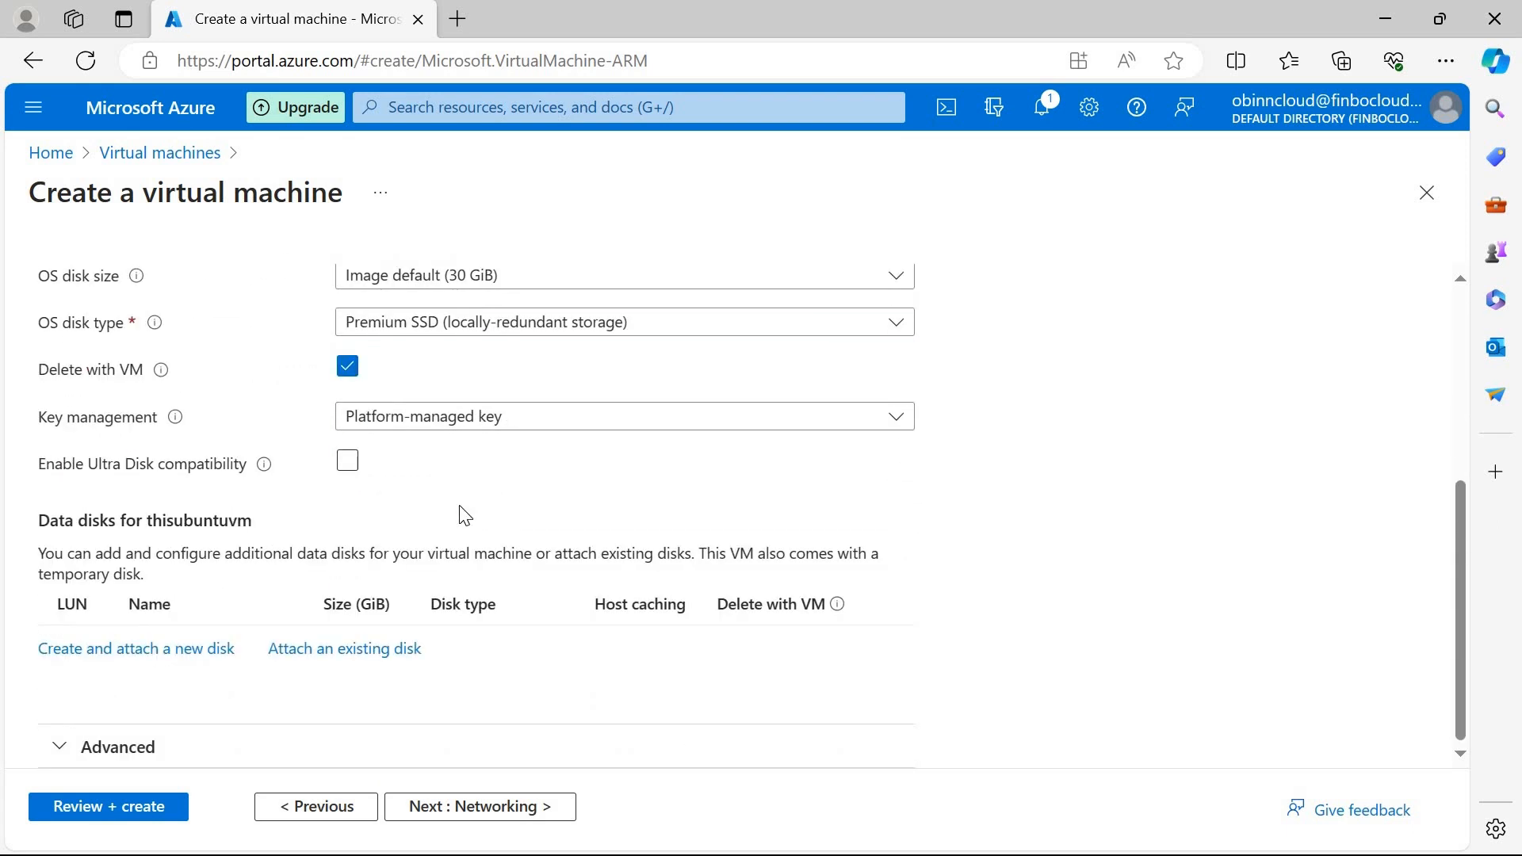
scroll(523, 636, "up", 1)
scroll(523, 639, "down", 1)
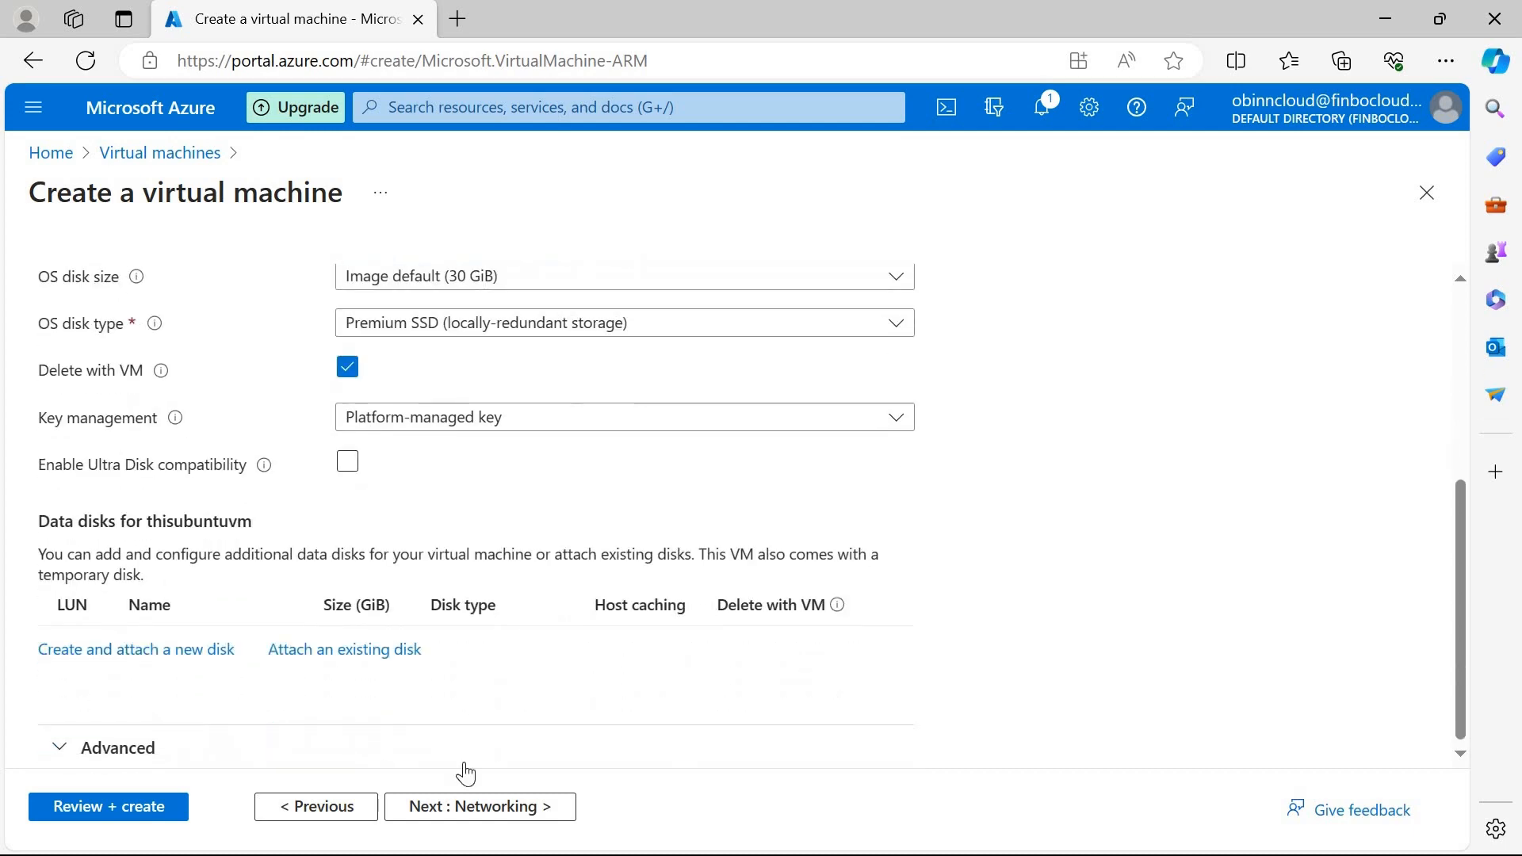
Step: Continue to the networking settings and review the virtual network, subnet, public IP and inbound port options
left_click(476, 805)
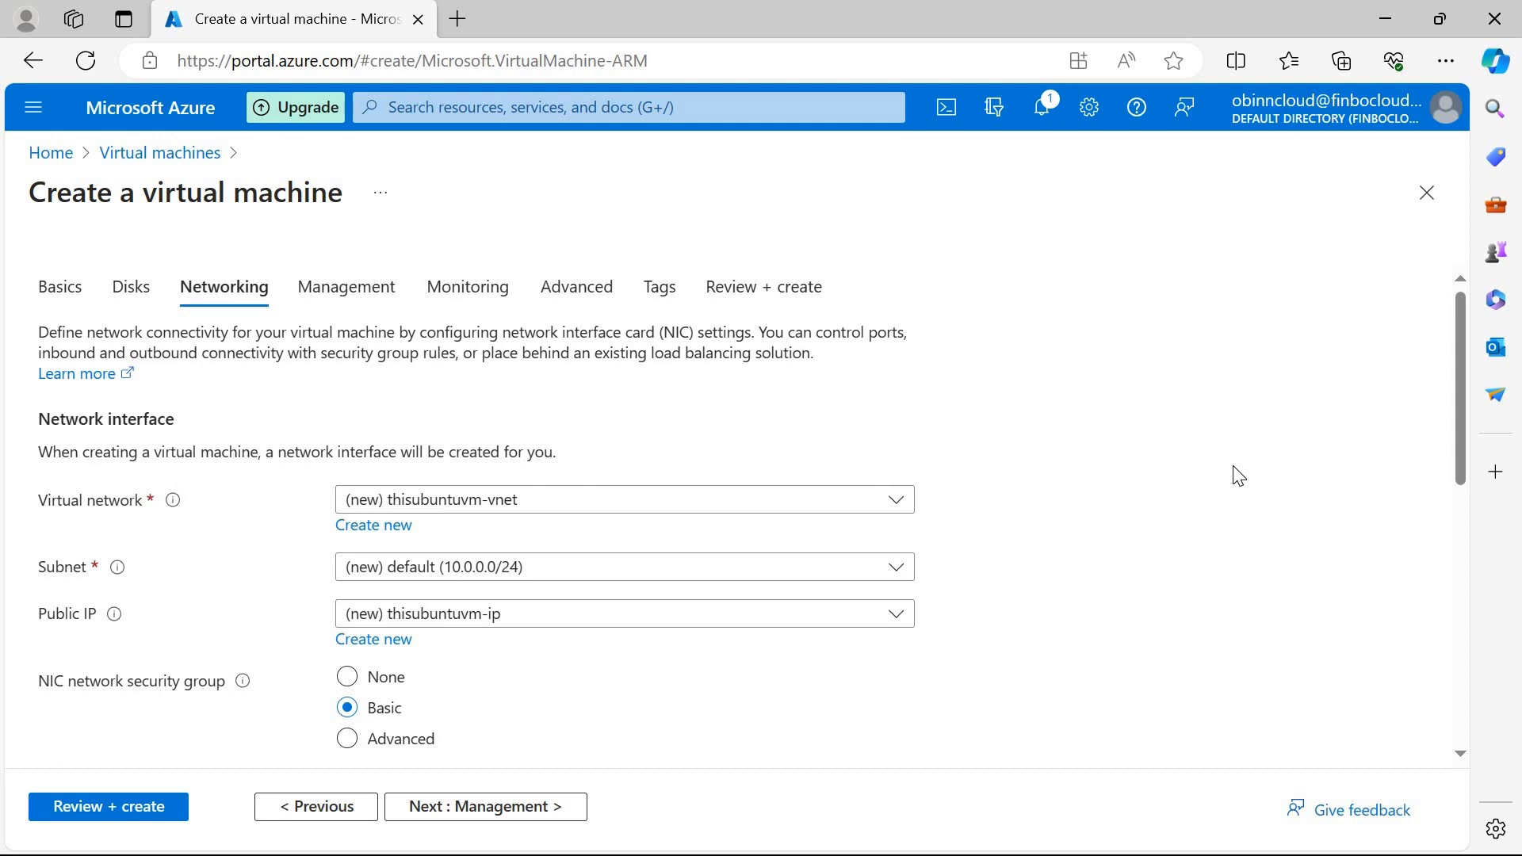
scroll(500, 616, "down", 1)
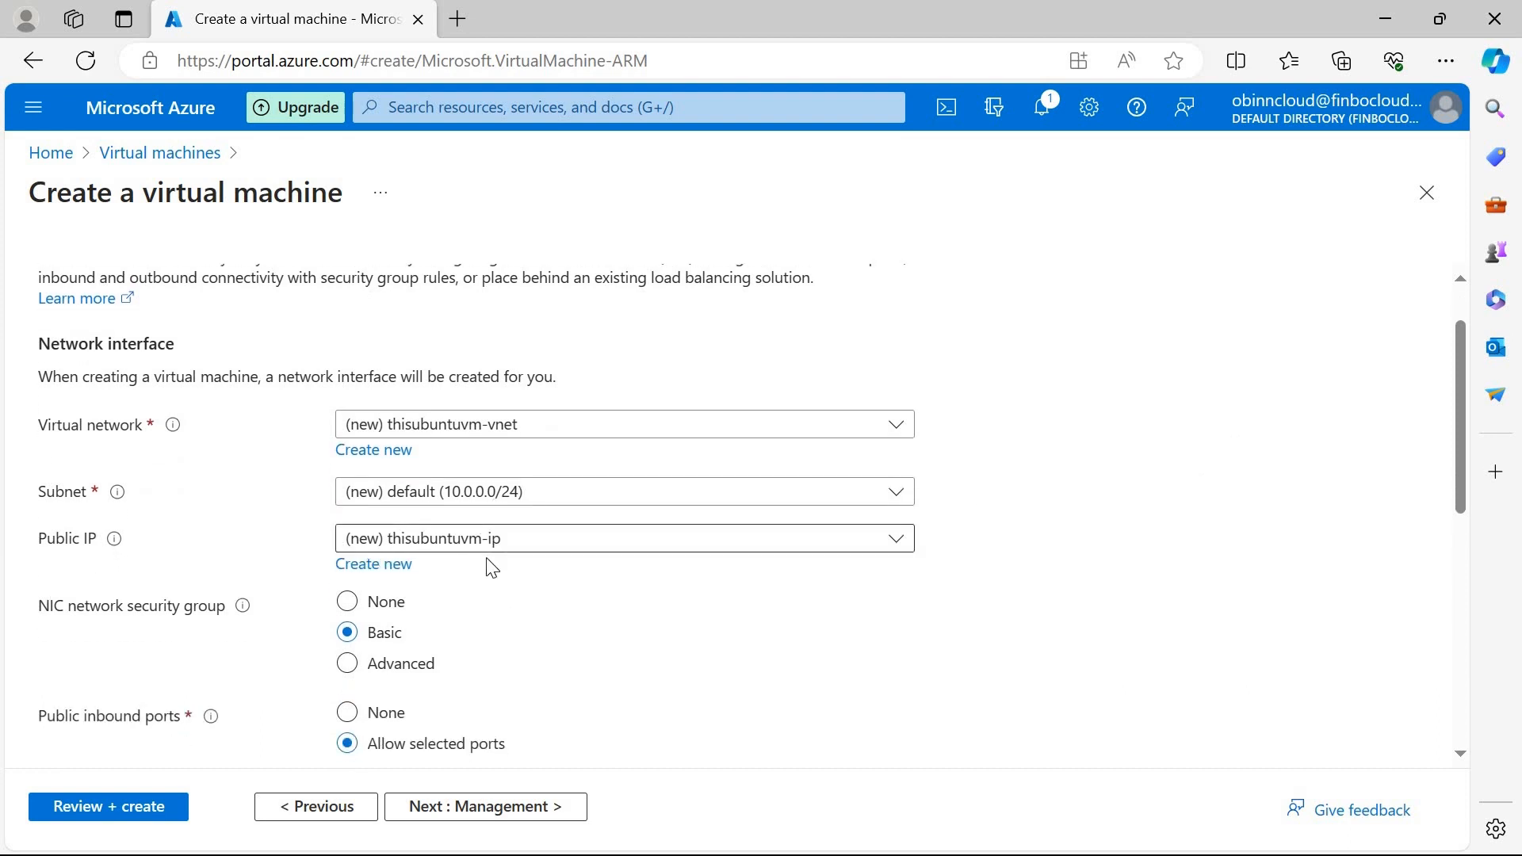
scroll(575, 591, "down", 6)
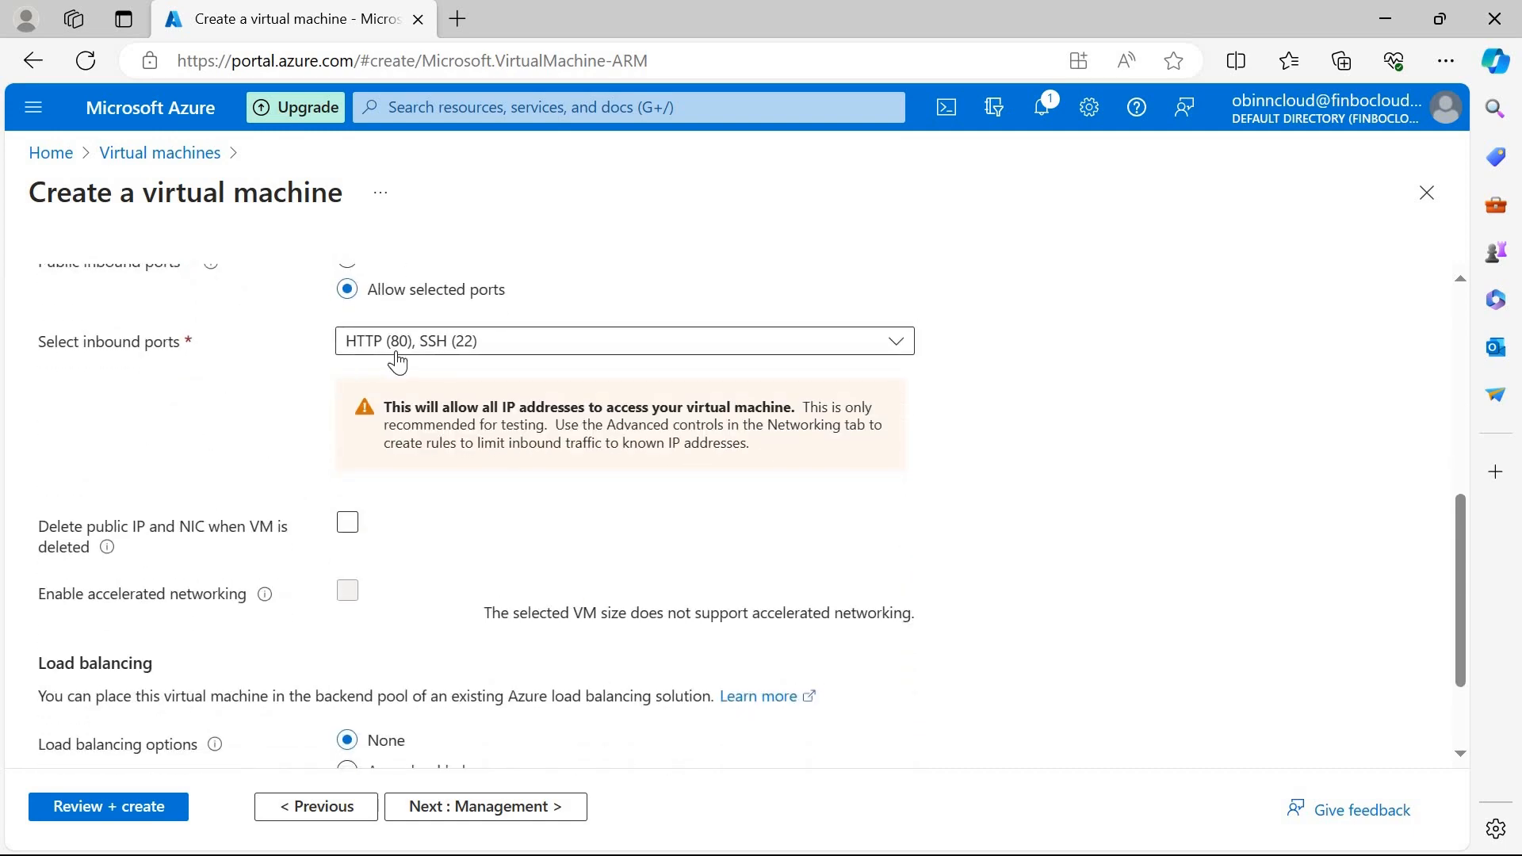
Step: Review the remaining networking options, including load balancing, and continue to the management settings with the defaults kept
scroll(964, 553, "down", 1)
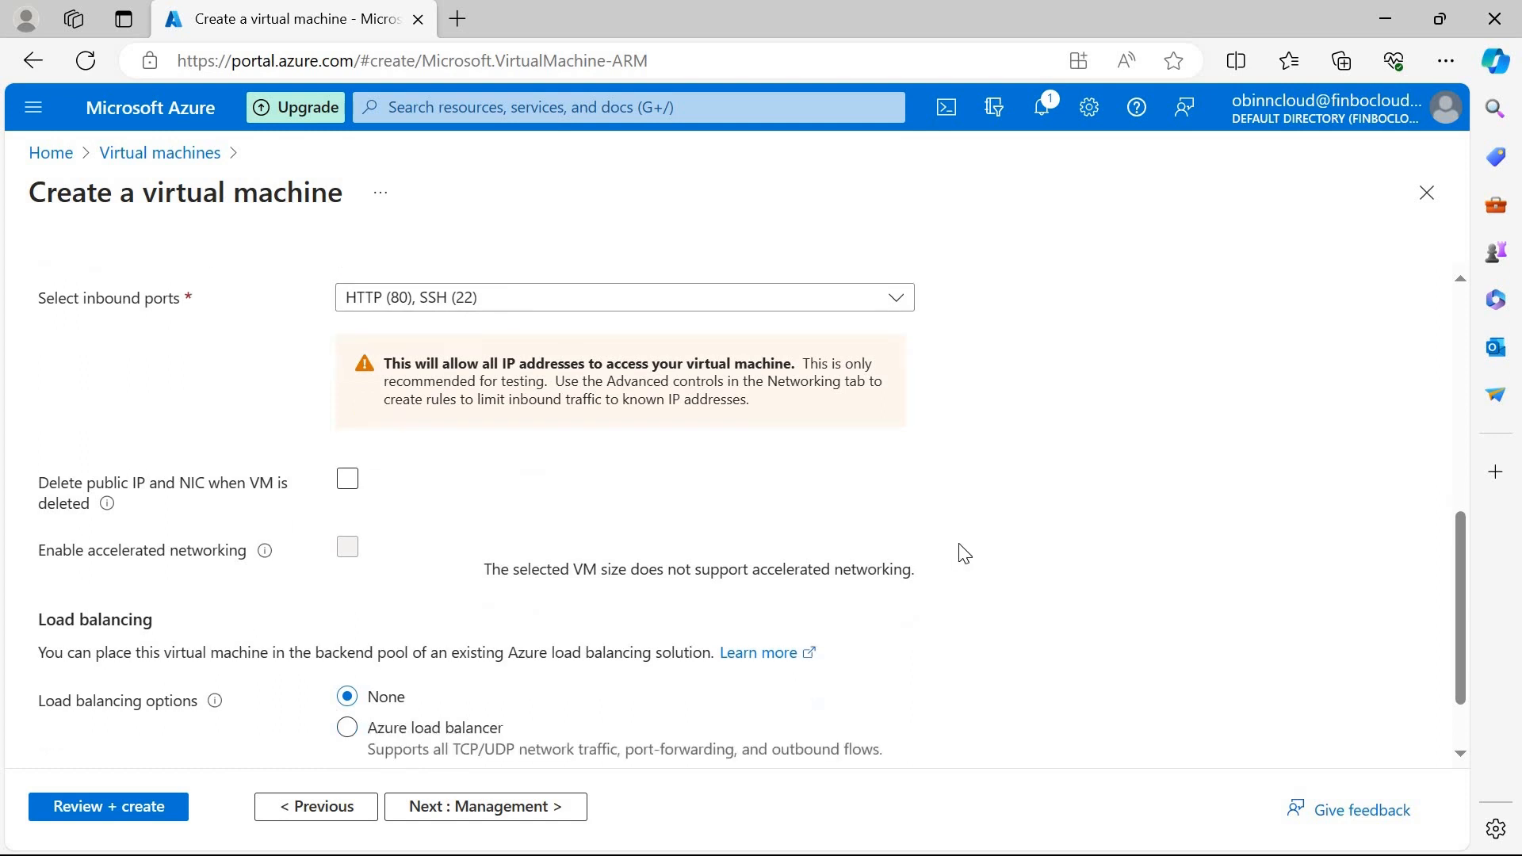
scroll(964, 552, "down", 1)
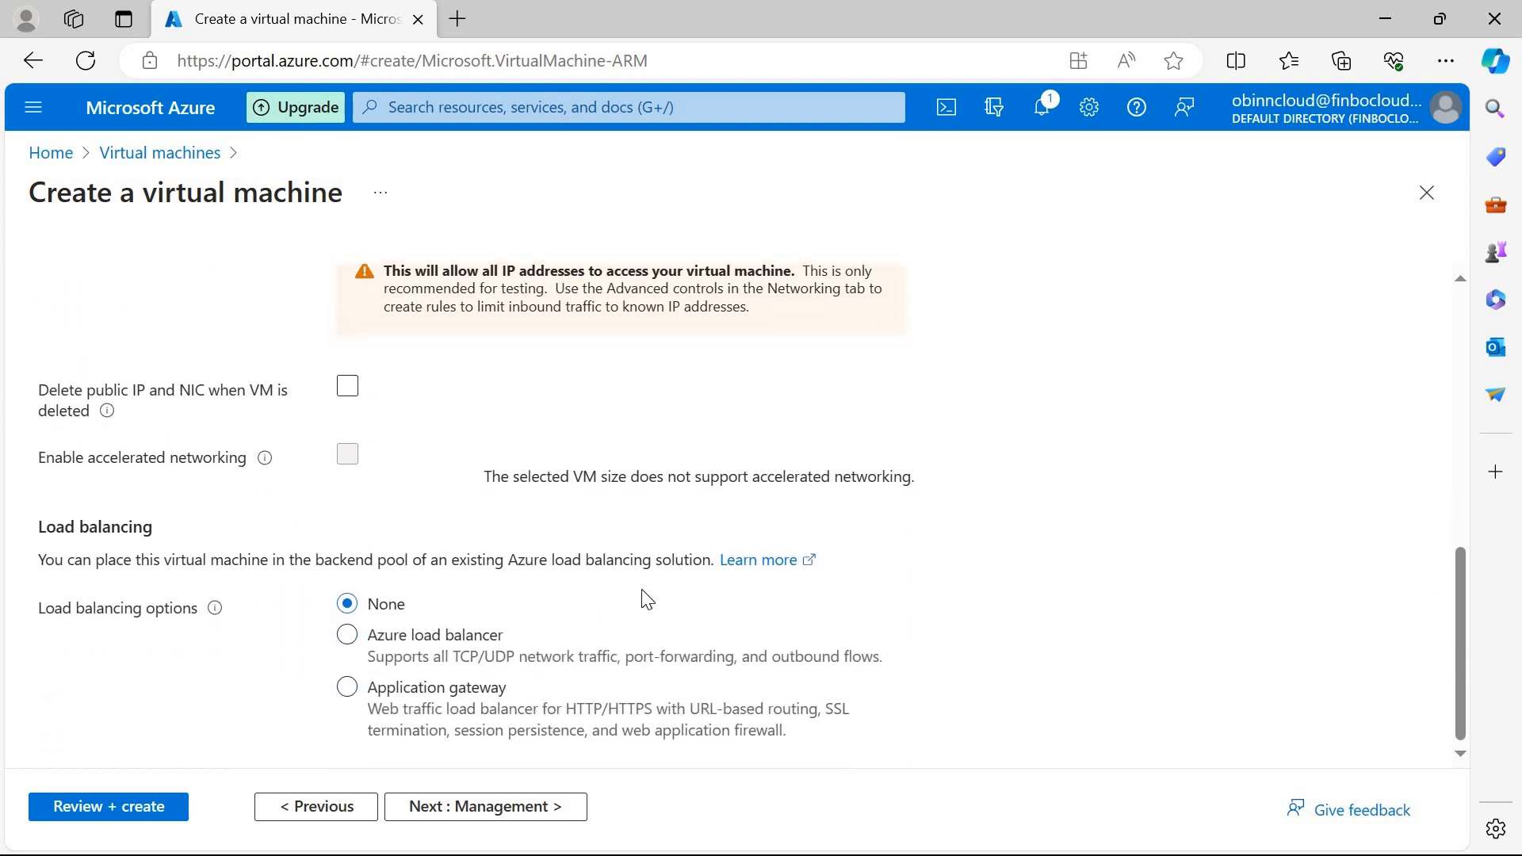
left_click(515, 816)
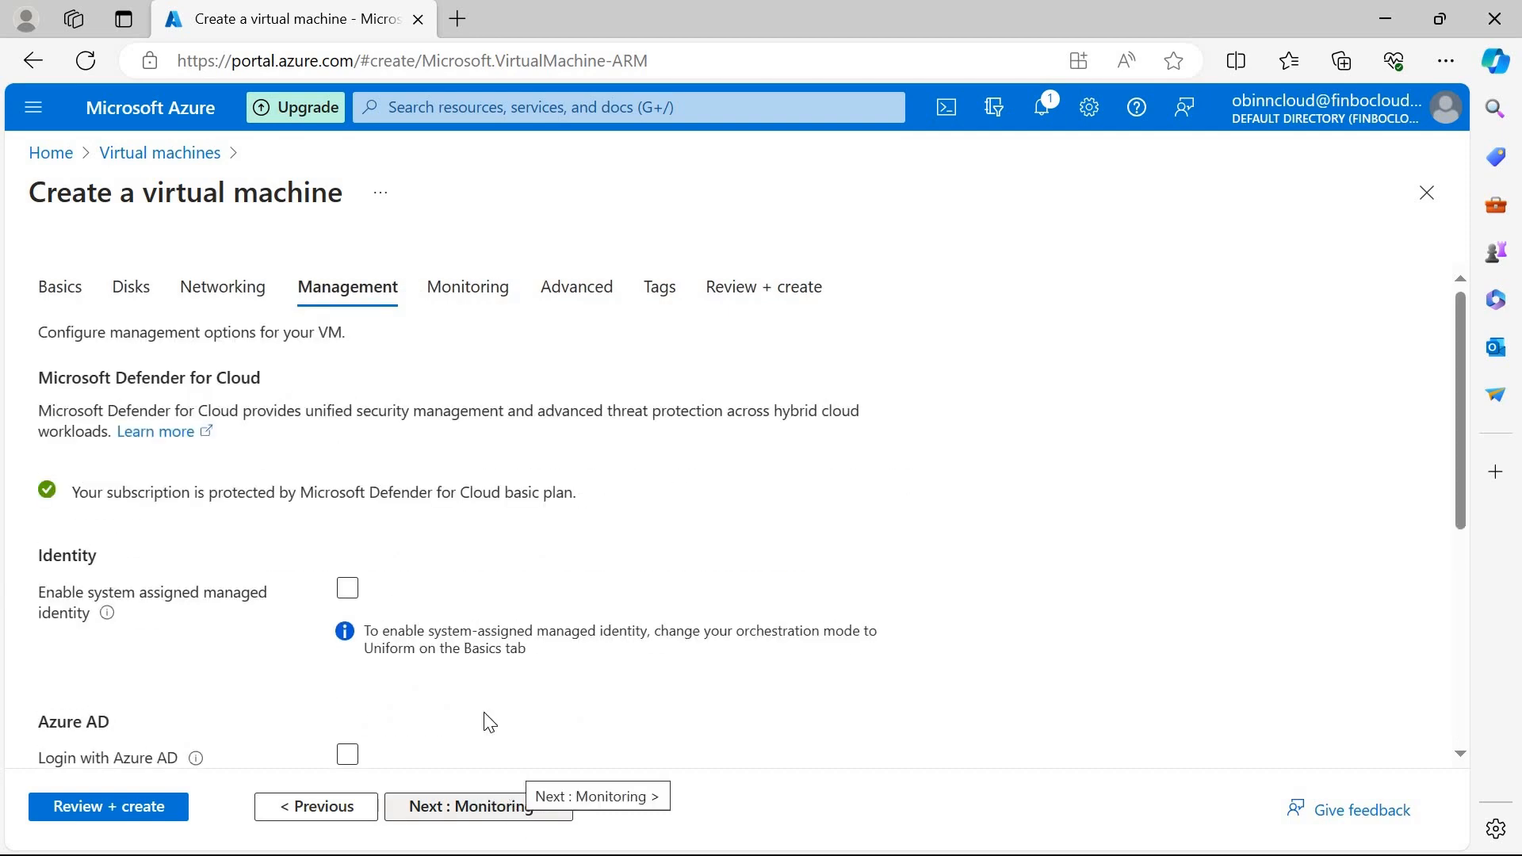
Step: Review the identity, Azure AD, auto-shutdown and backup options, and continue past the monitoring settings to the advanced settings, keeping the defaults
scroll(551, 600, "down", 3)
scroll(551, 600, "down", 3)
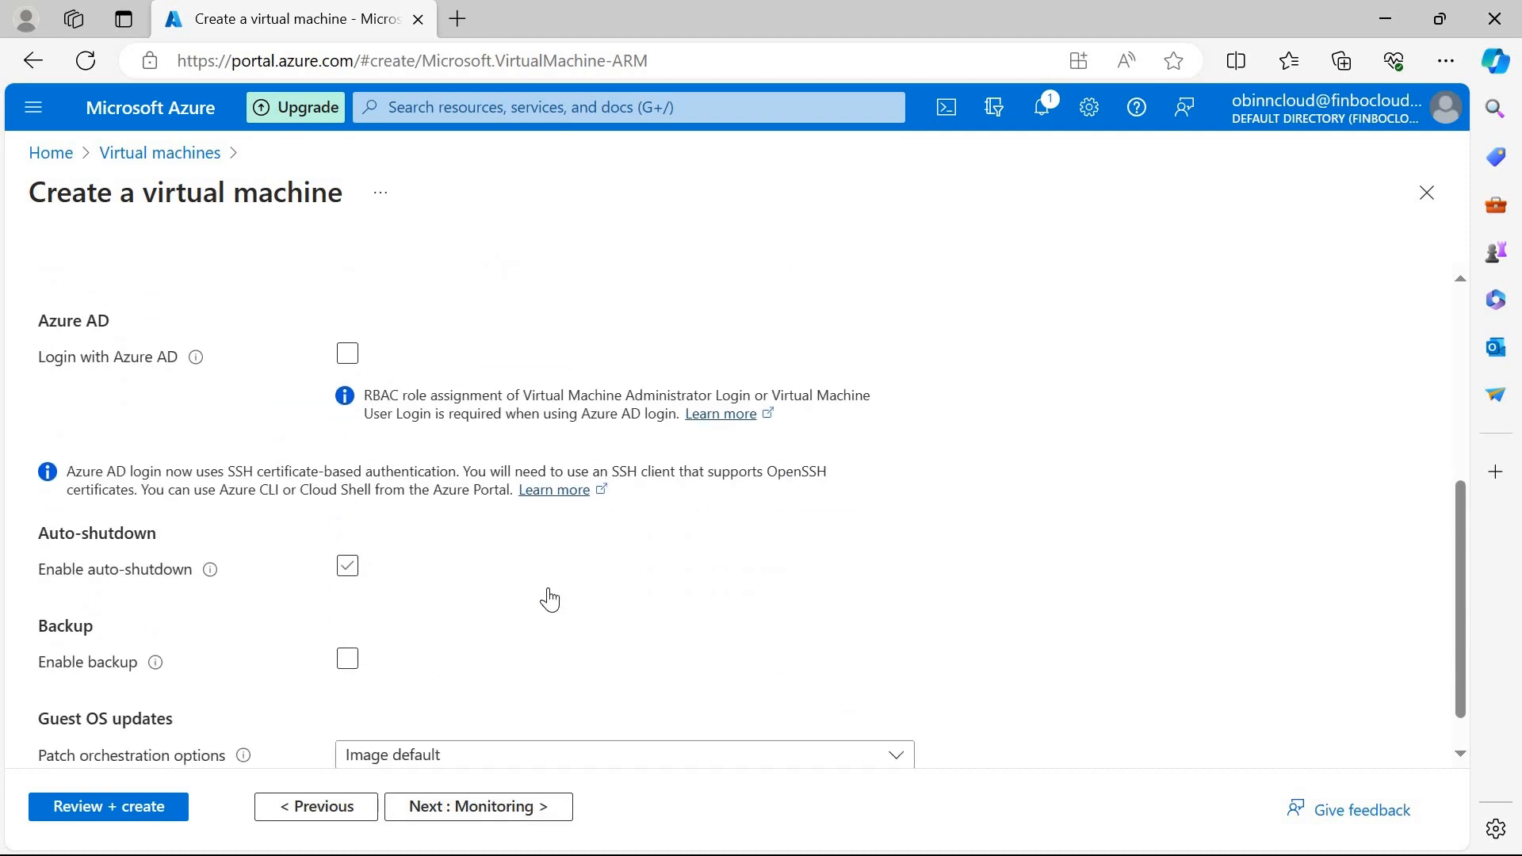
left_click(523, 809)
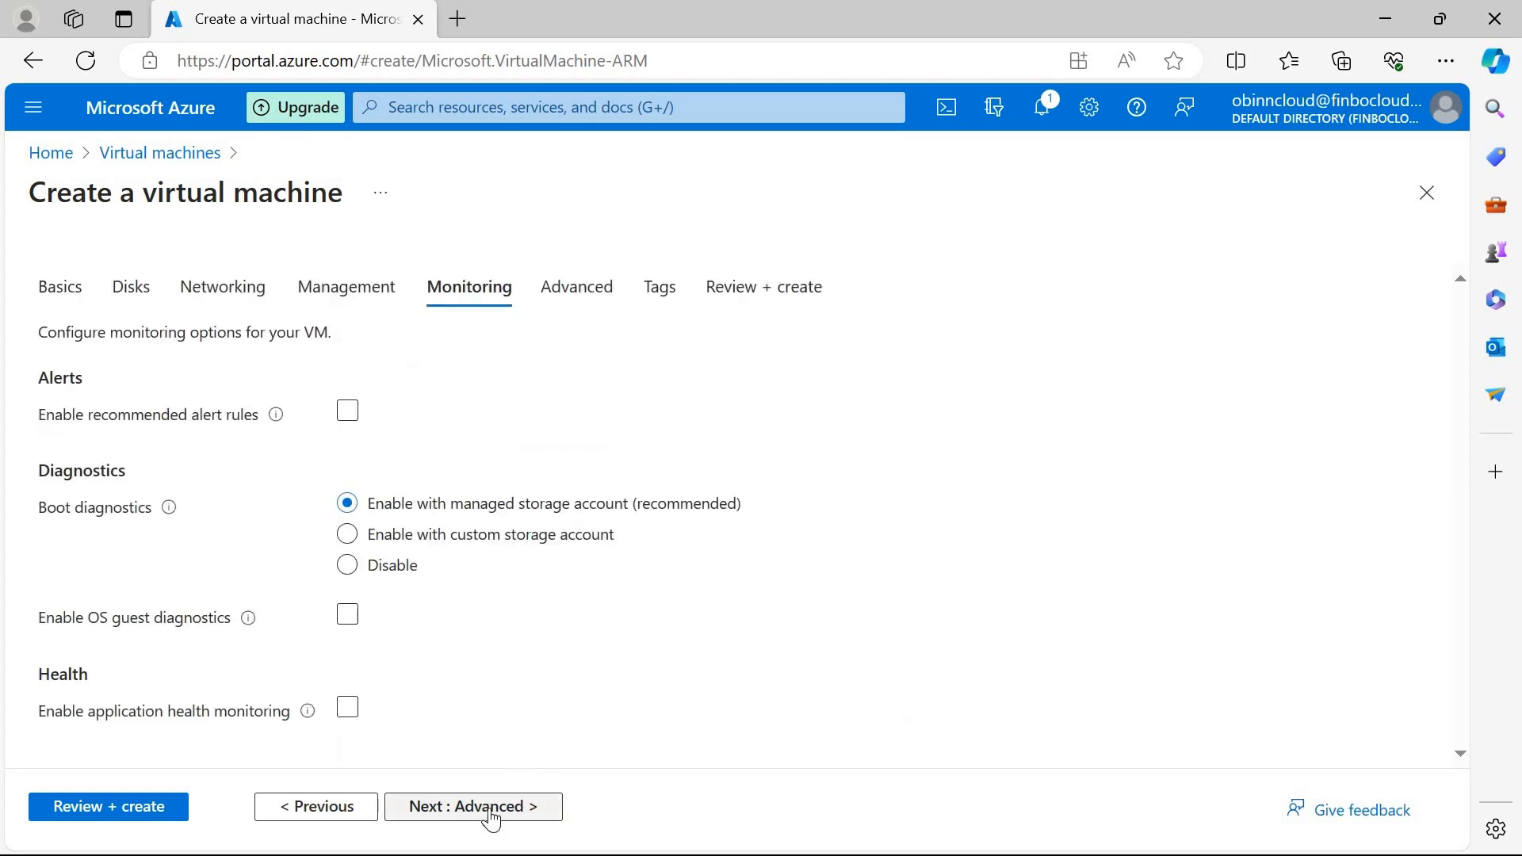
left_click(492, 816)
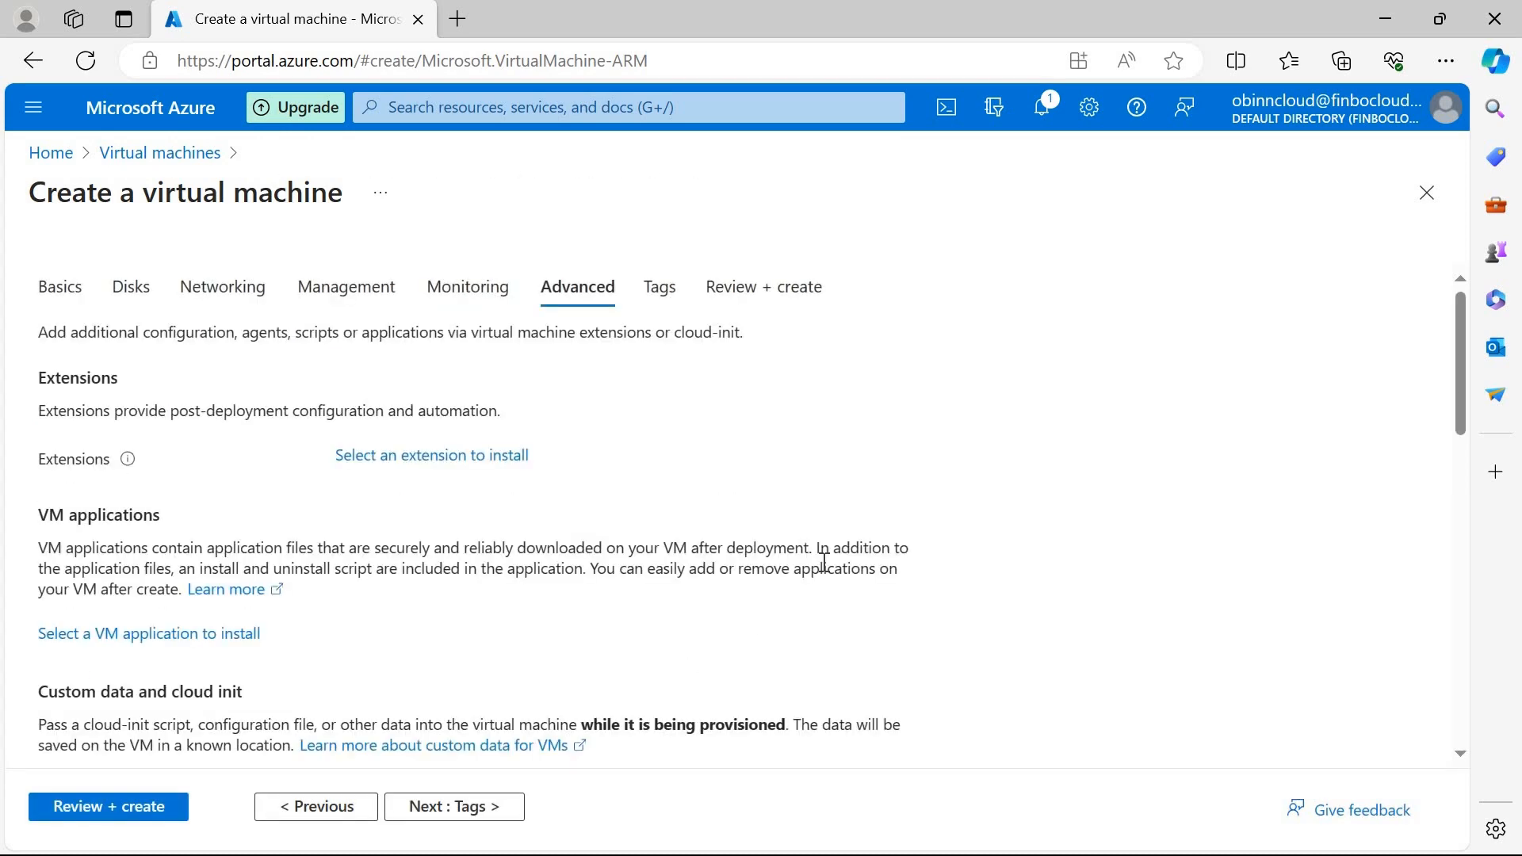
Step: Review the custom data, user data, host and capacity reservation options without changing them, and continue to the tags
scroll(357, 605, "down", 5)
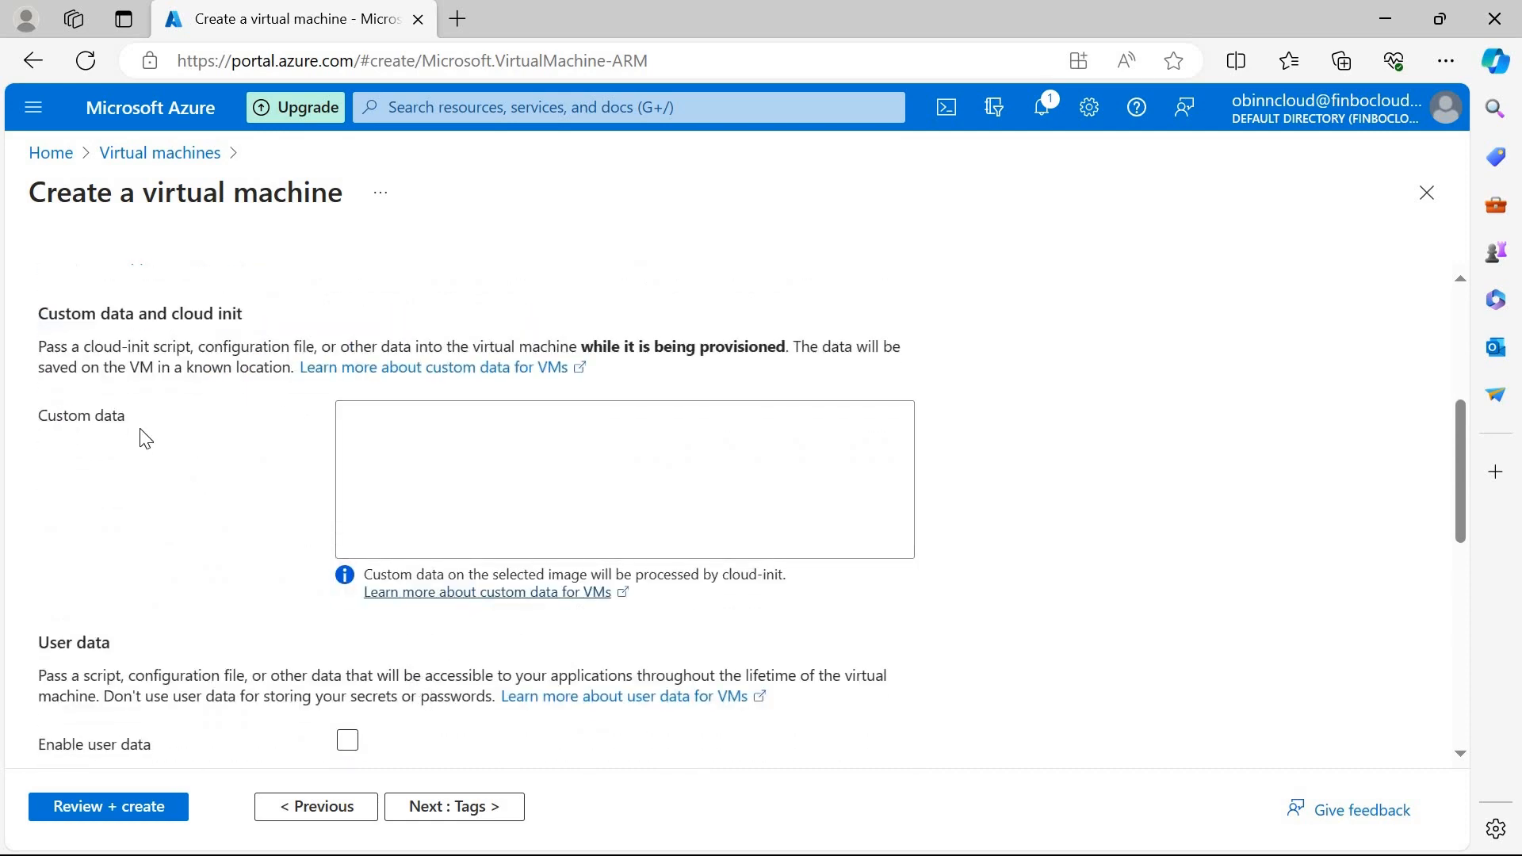
left_click(392, 458)
scroll(433, 458, "down", 1)
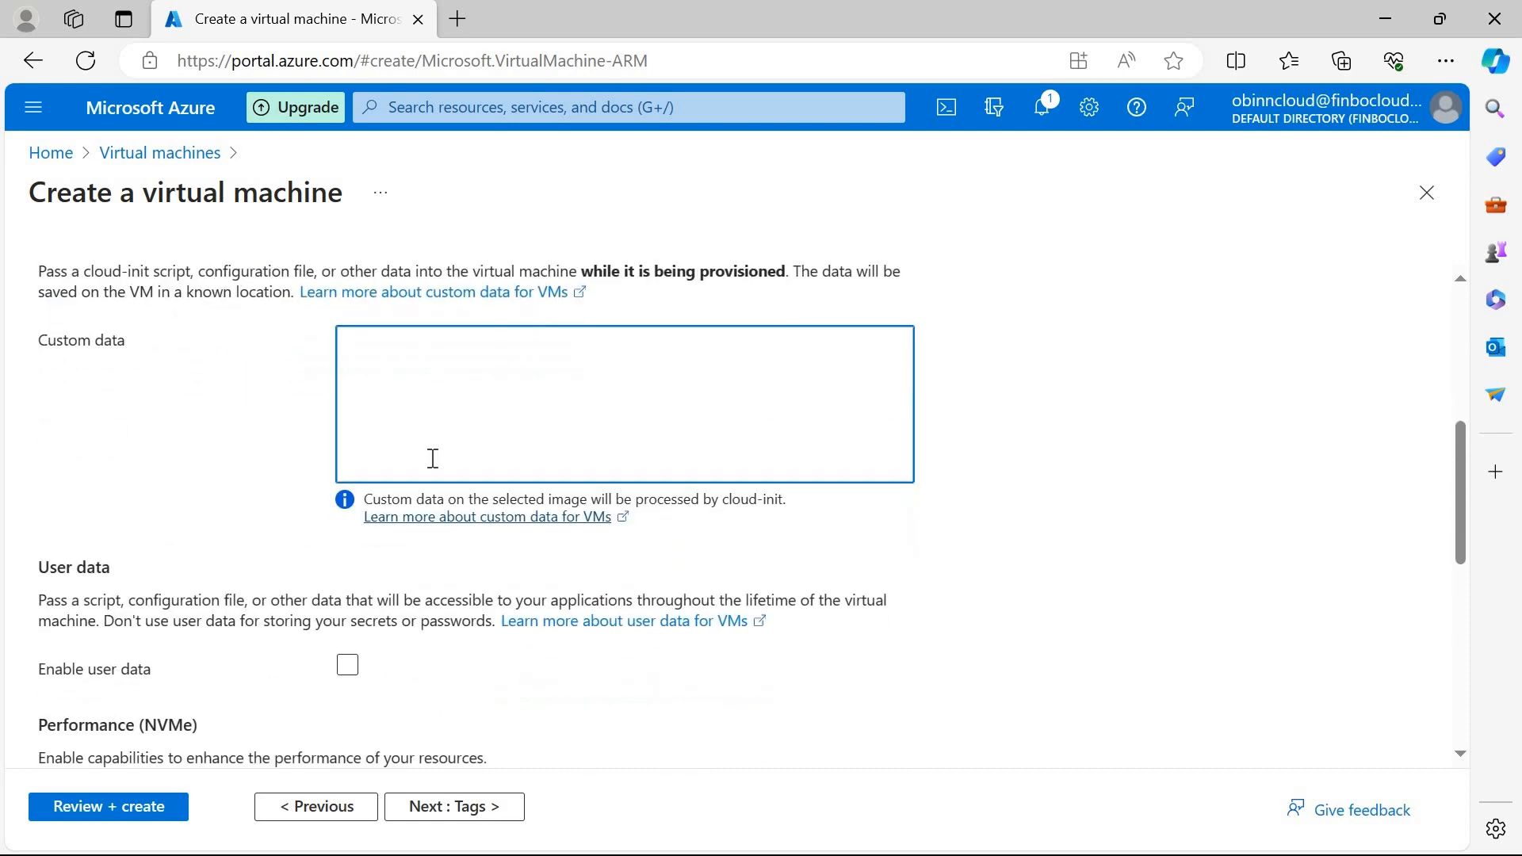
scroll(338, 549, "down", 3)
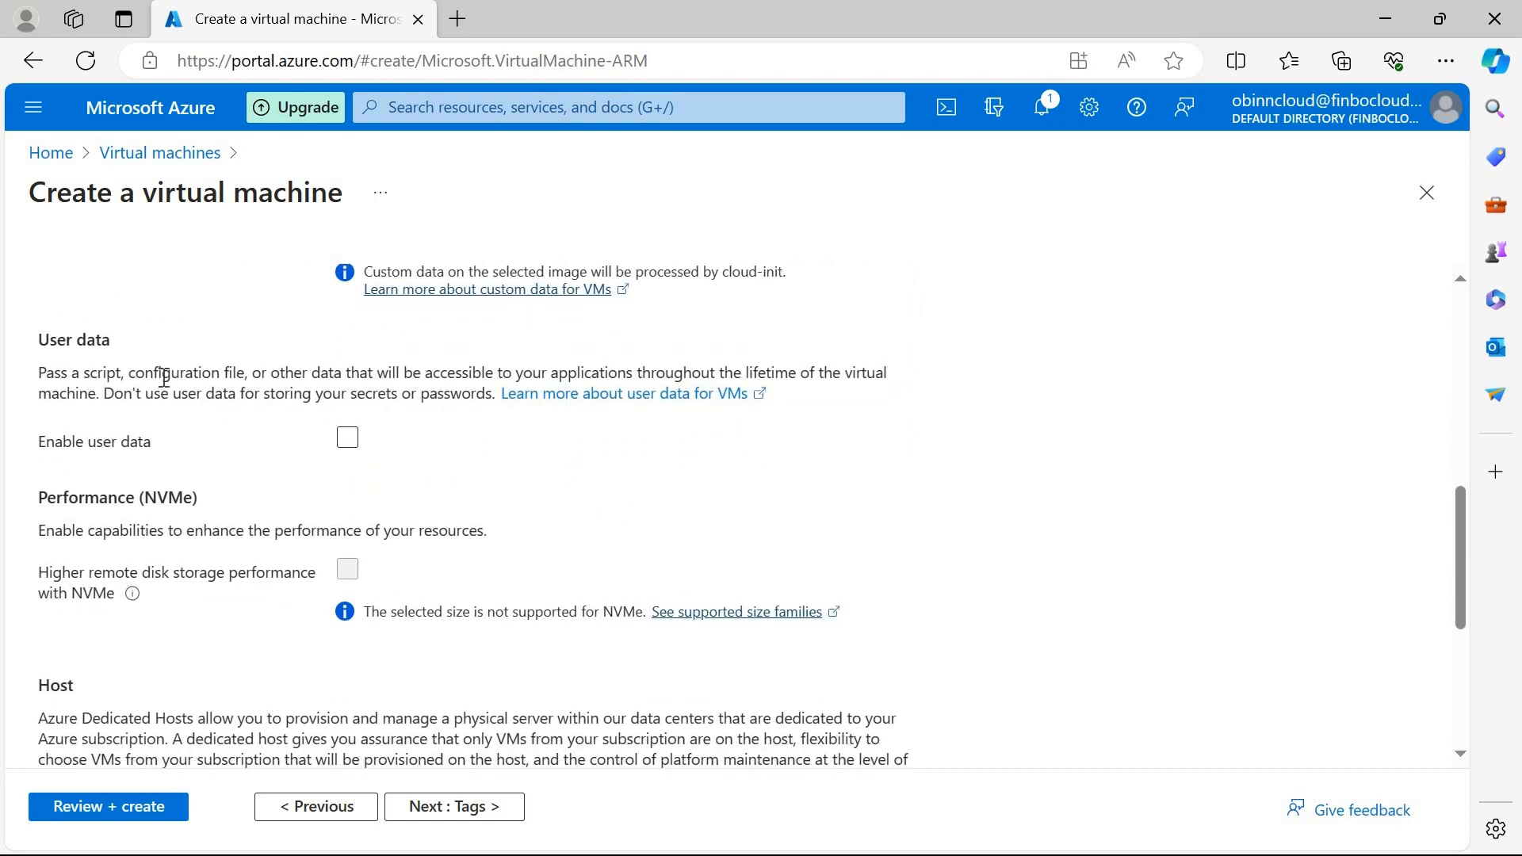
left_click(349, 440)
left_click(357, 443)
scroll(496, 785, "down", 4)
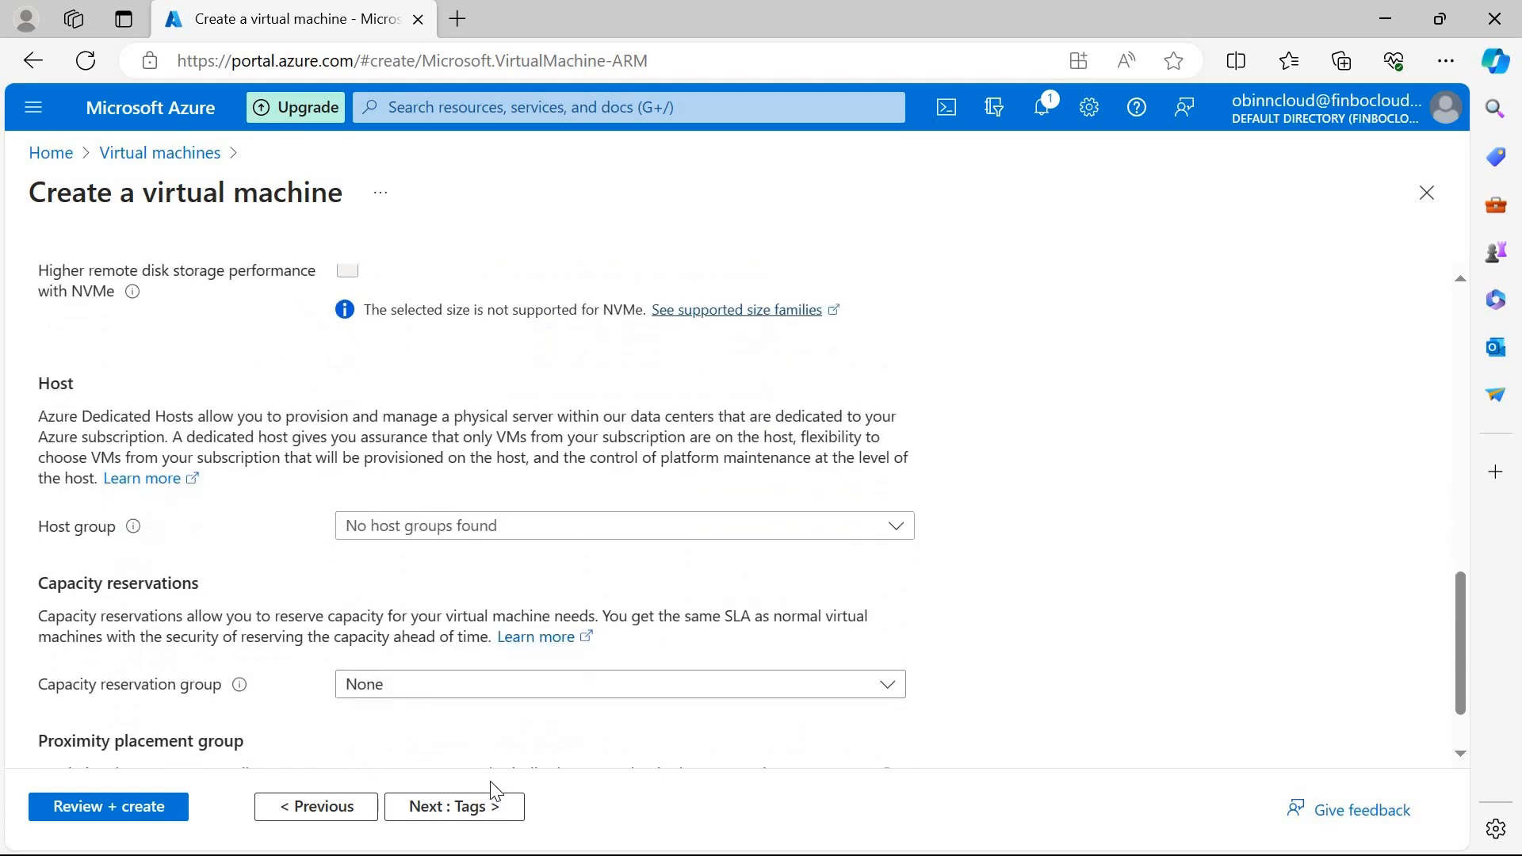
left_click(476, 806)
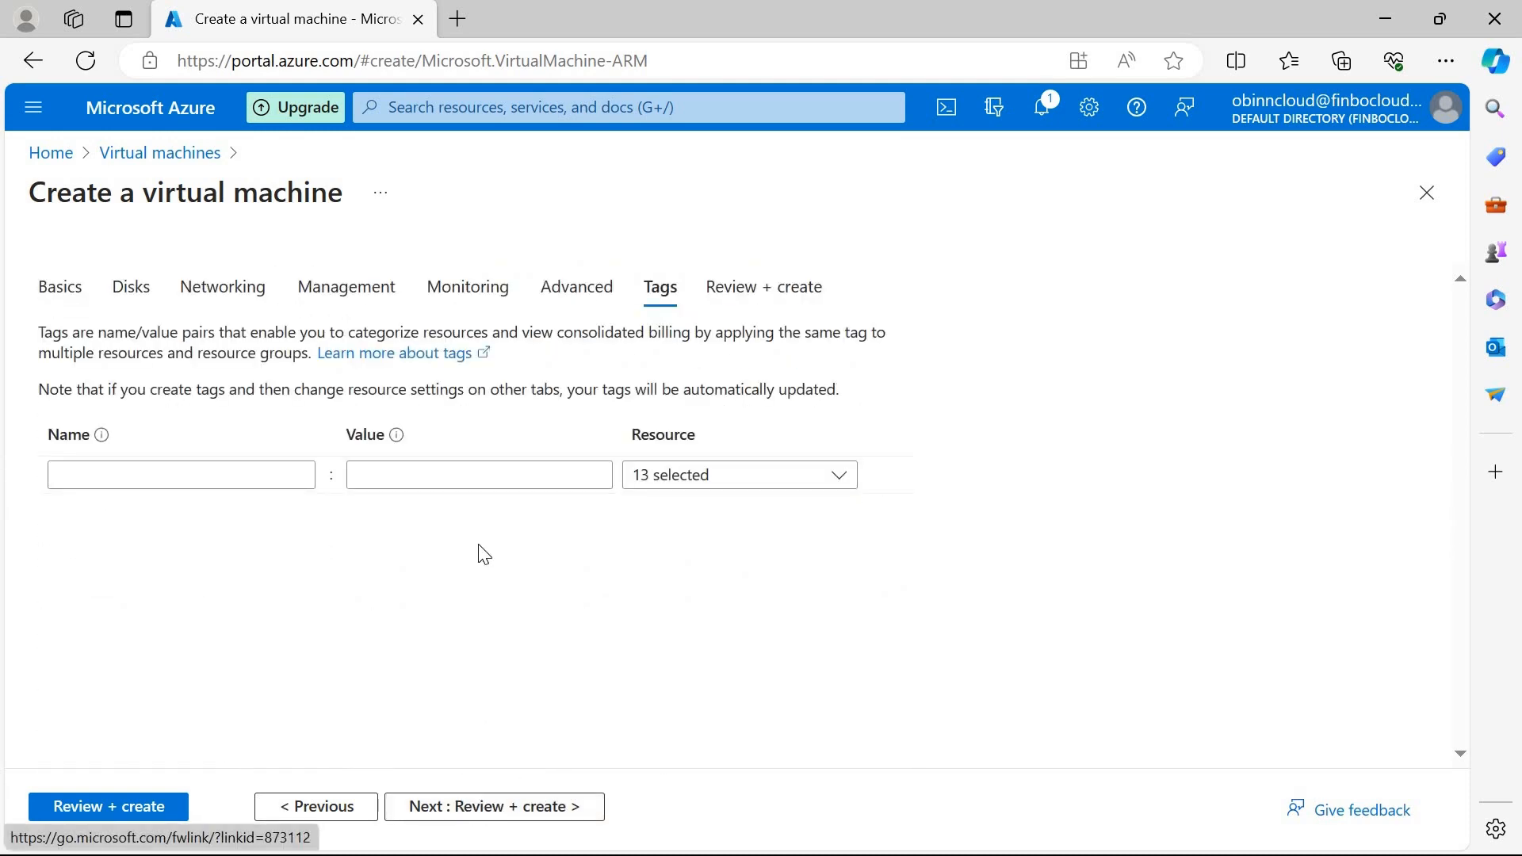
Step: Skip the tags, review the pricing and terms, and create the virtual machine while downloading the new key pair's private key
left_click(572, 807)
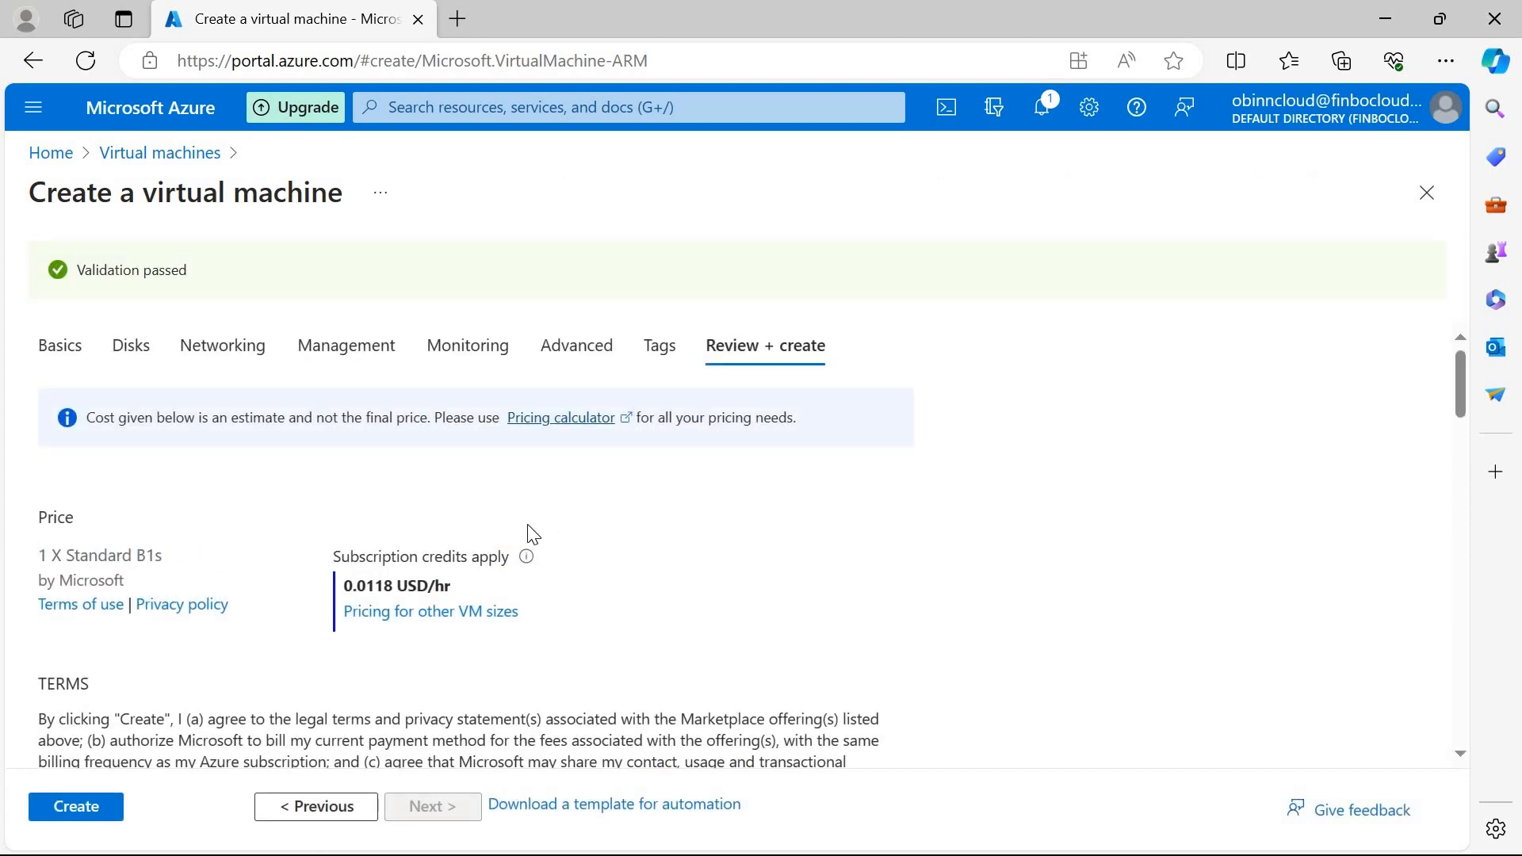
scroll(341, 662, "down", 2)
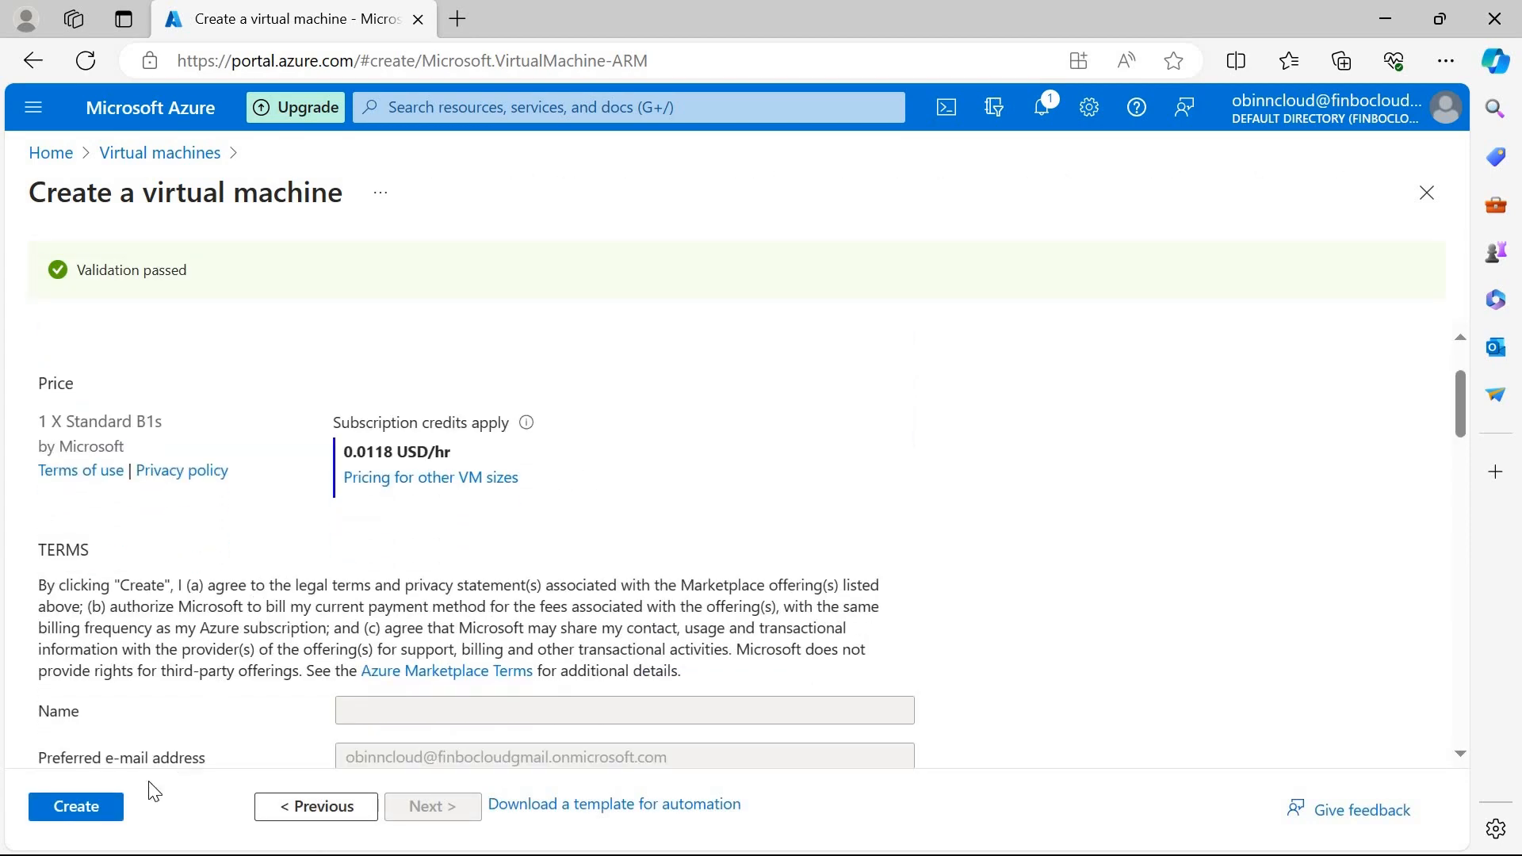
left_click(94, 805)
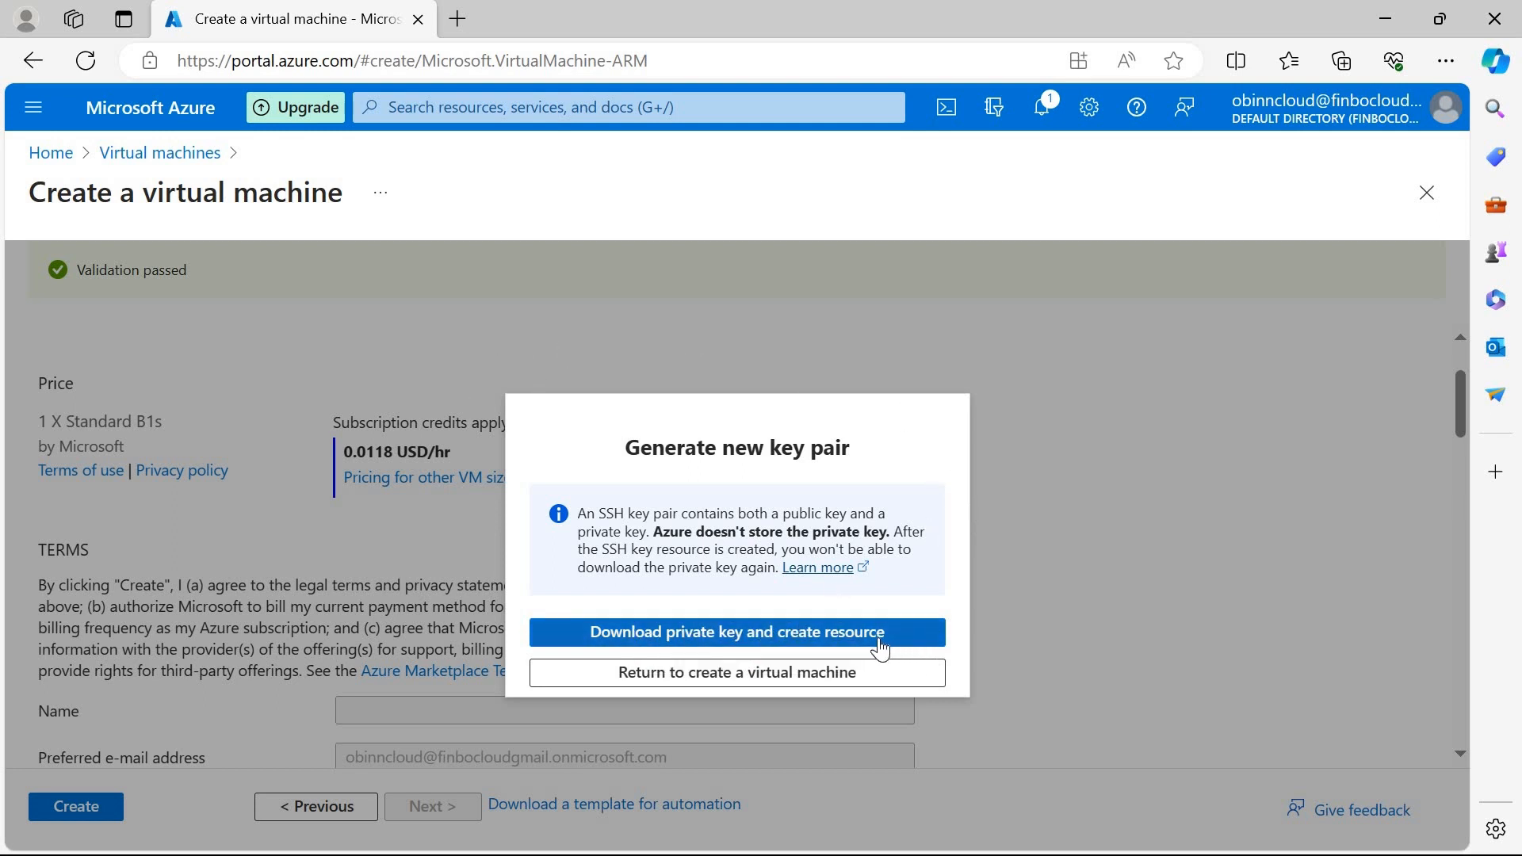
left_click(735, 640)
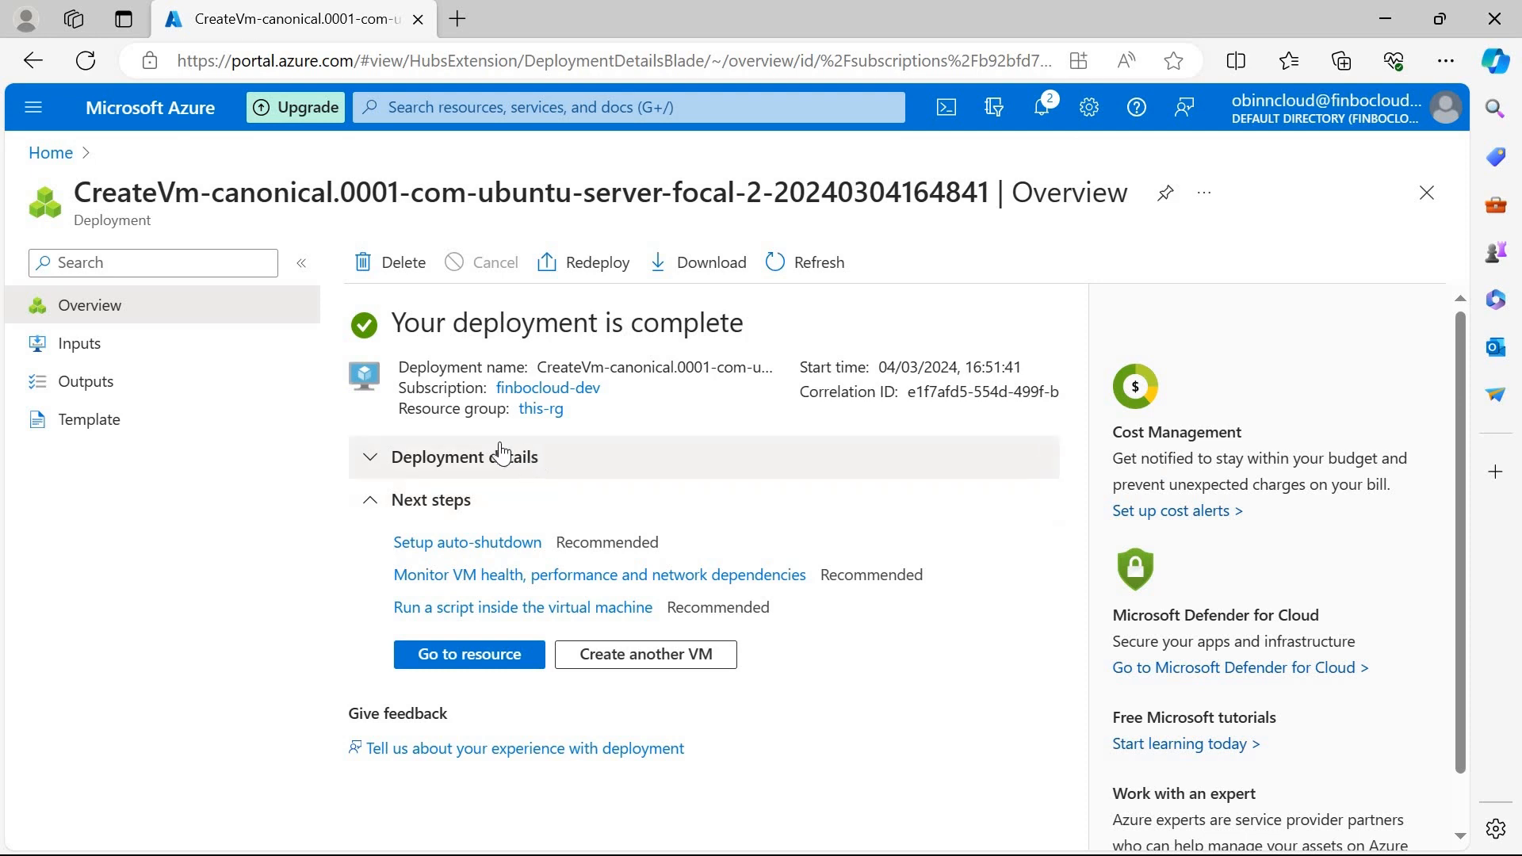
Step: Expand the deployment details to review the created resources, and go to the thisubuntuvm resource
left_click(369, 464)
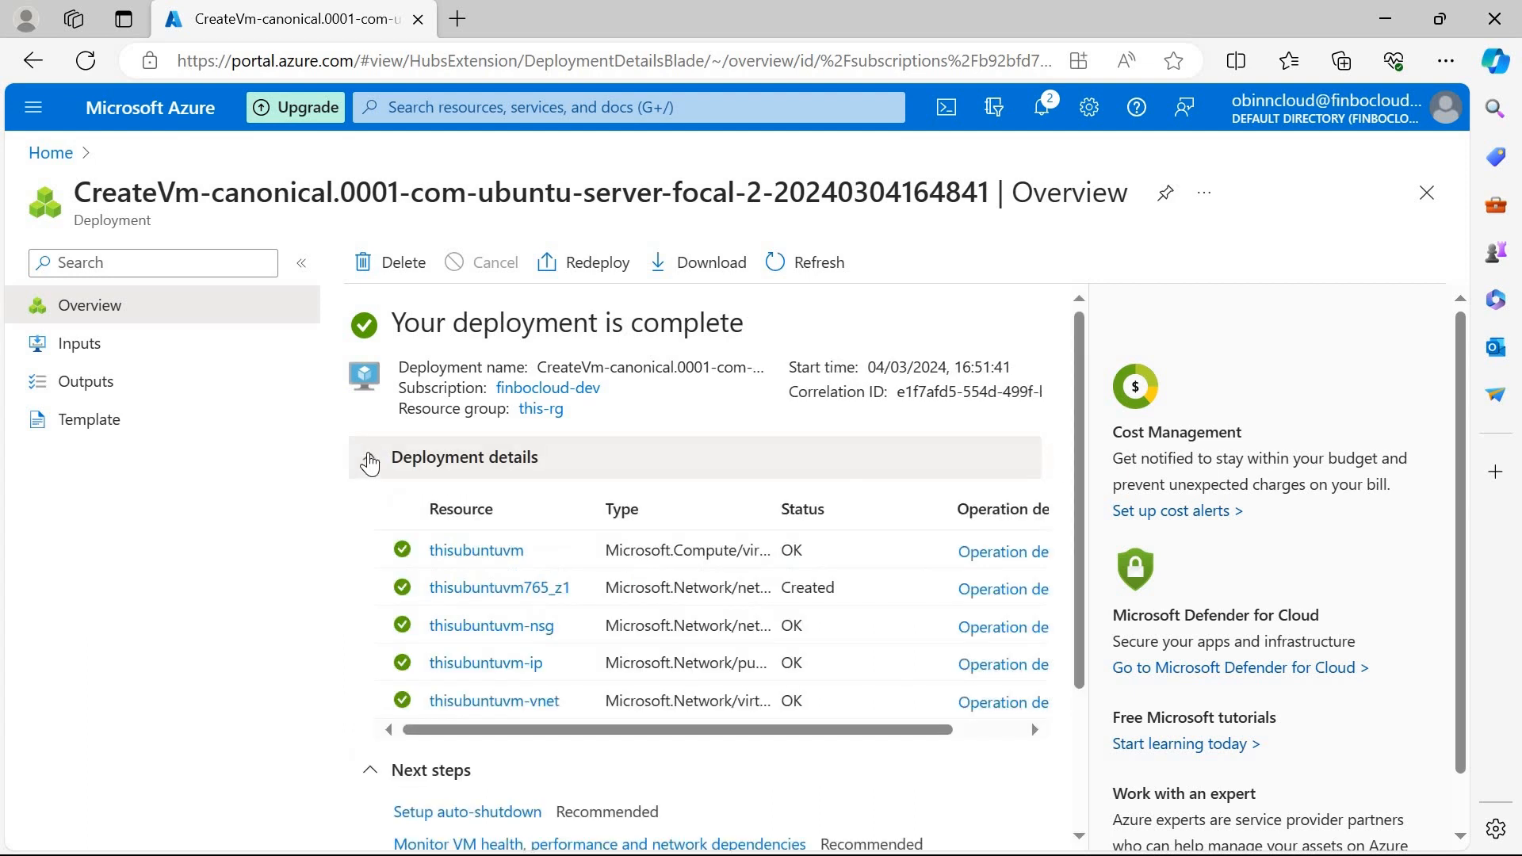
scroll(689, 634, "down", 1)
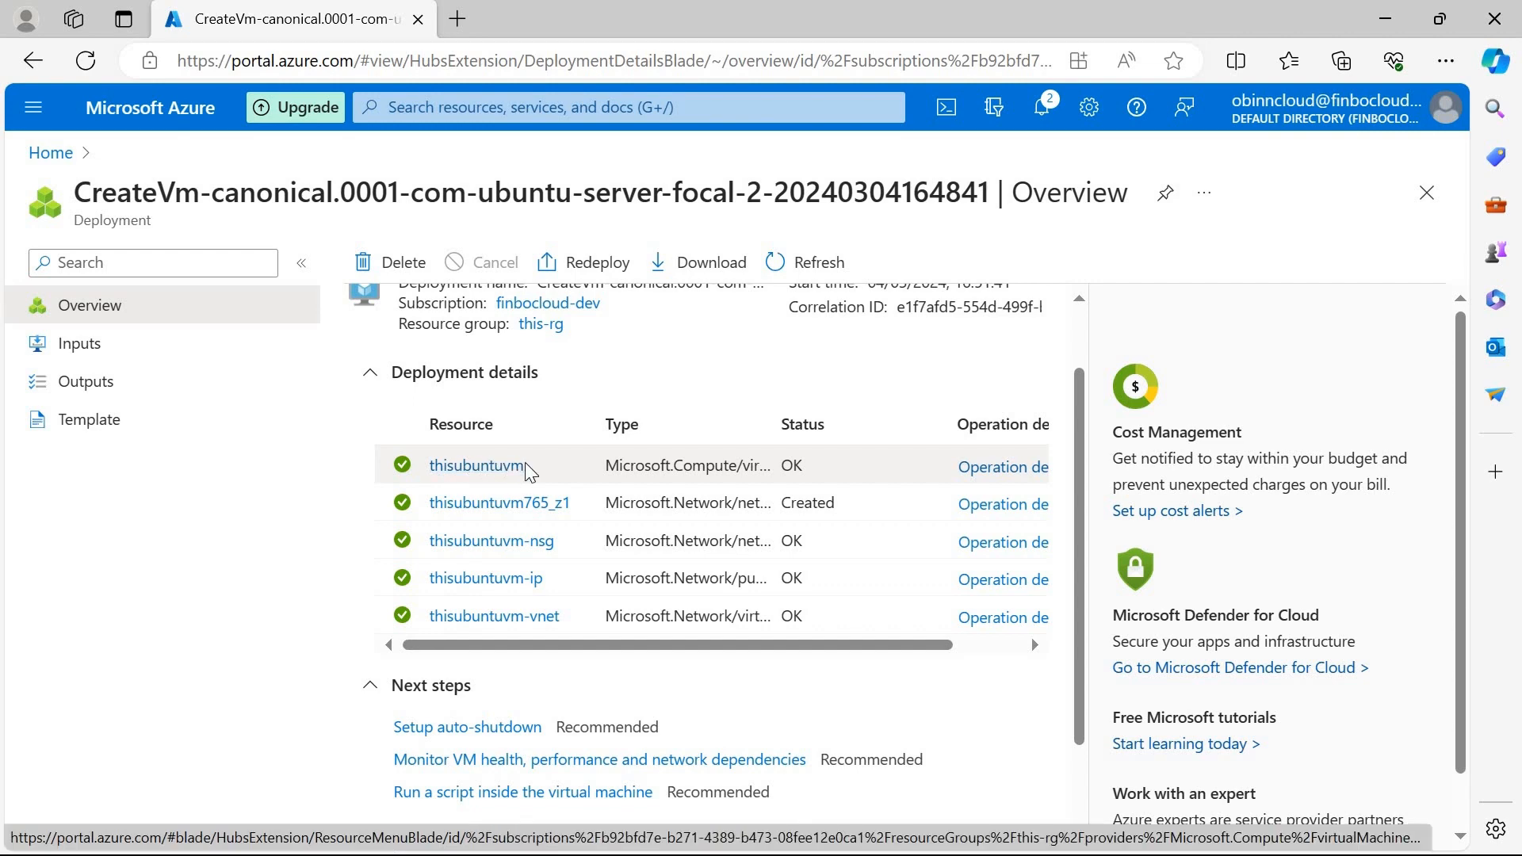
scroll(531, 470, "down", 2)
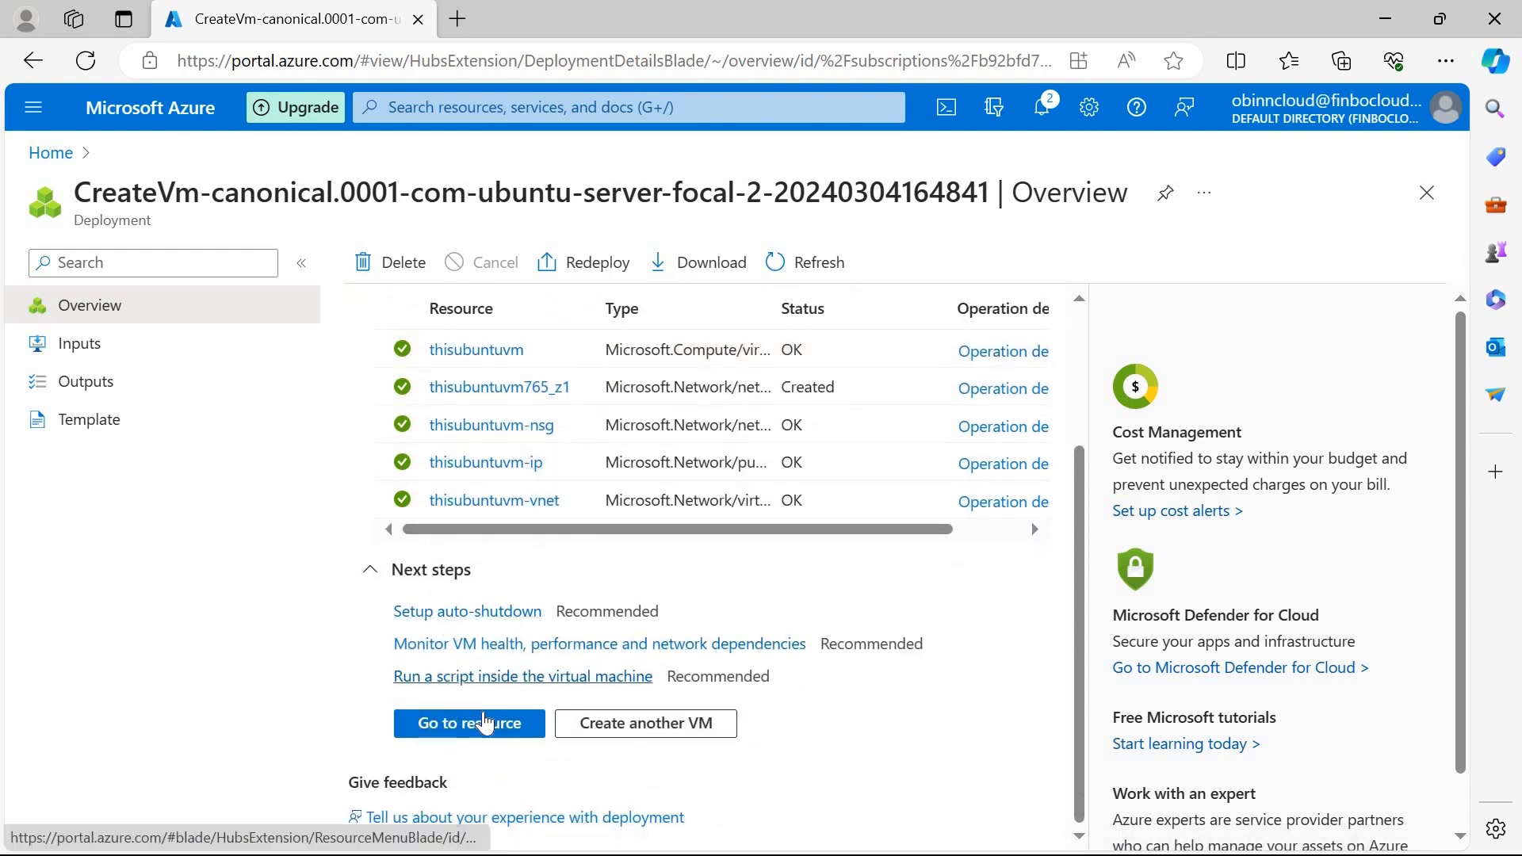
left_click(487, 724)
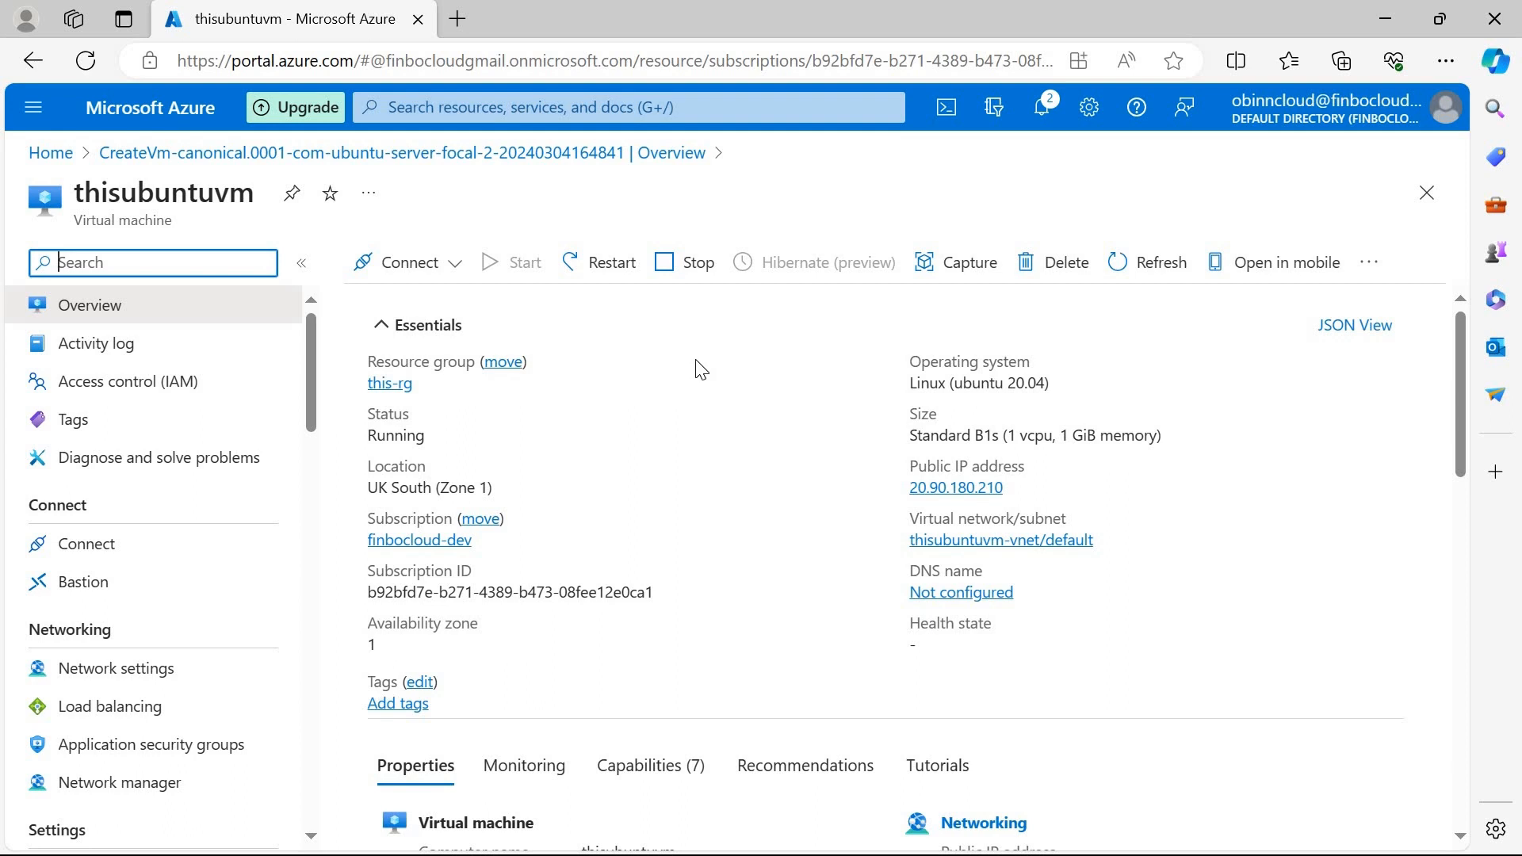
Step: Open the virtual machine's connection page, copy the public IP address from the Native SSH option, and check the admin username
left_click(412, 272)
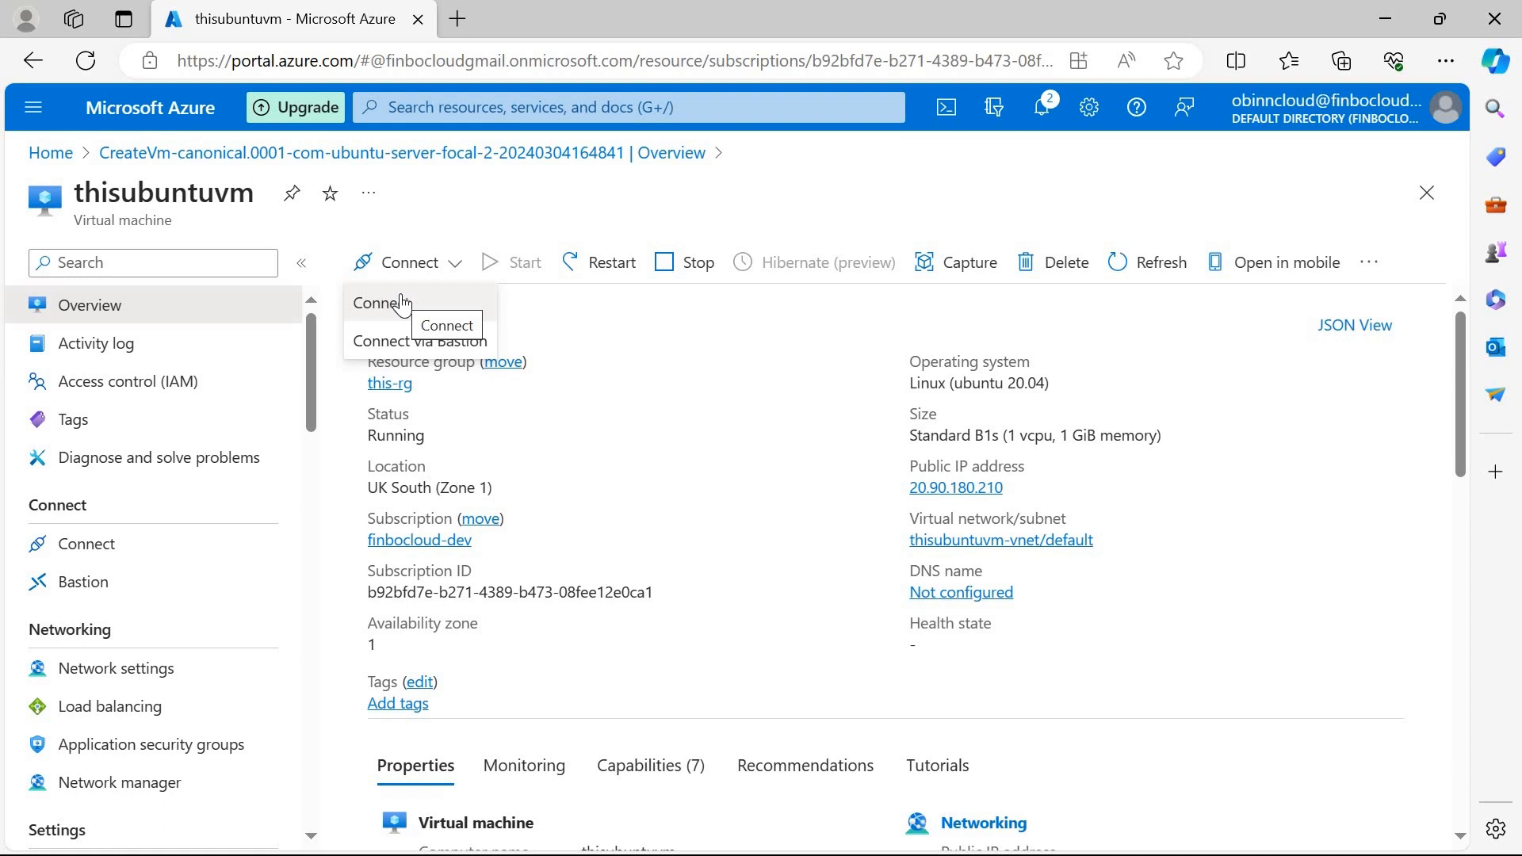
left_click(401, 304)
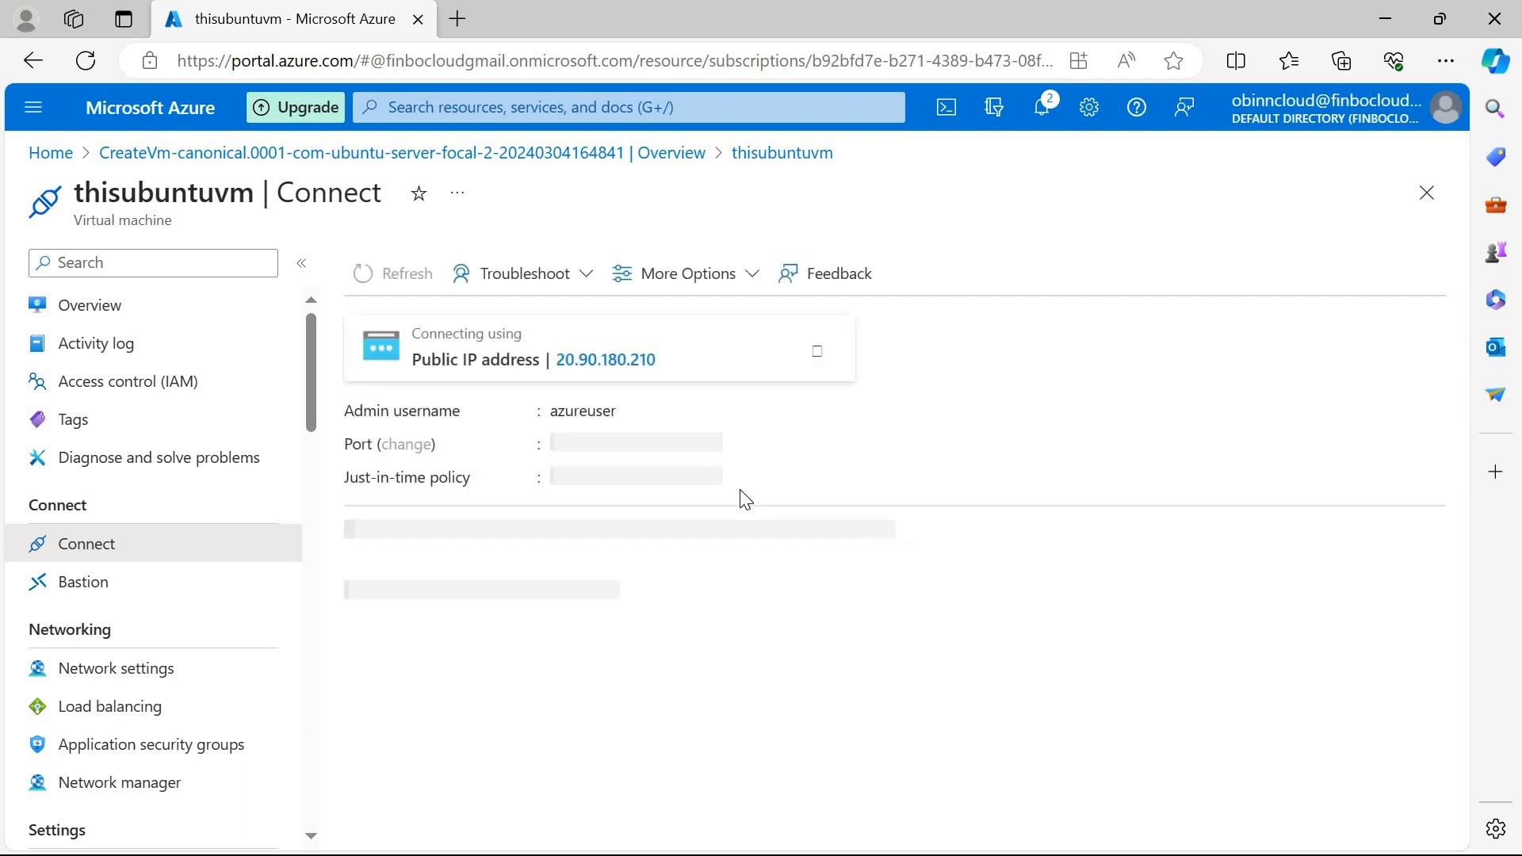
scroll(975, 550, "down", 2)
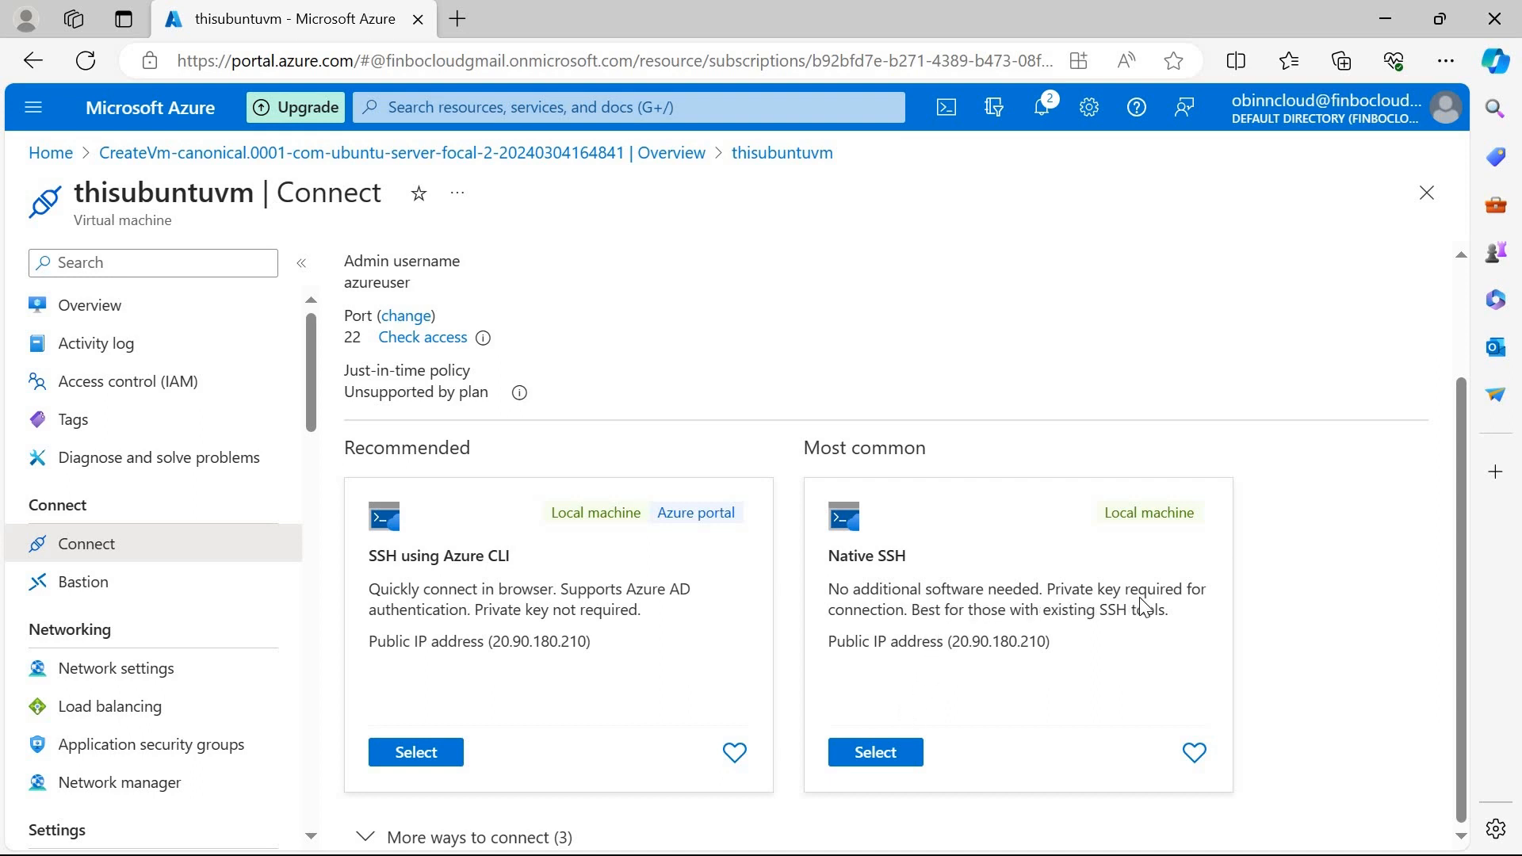
double_click(1001, 641)
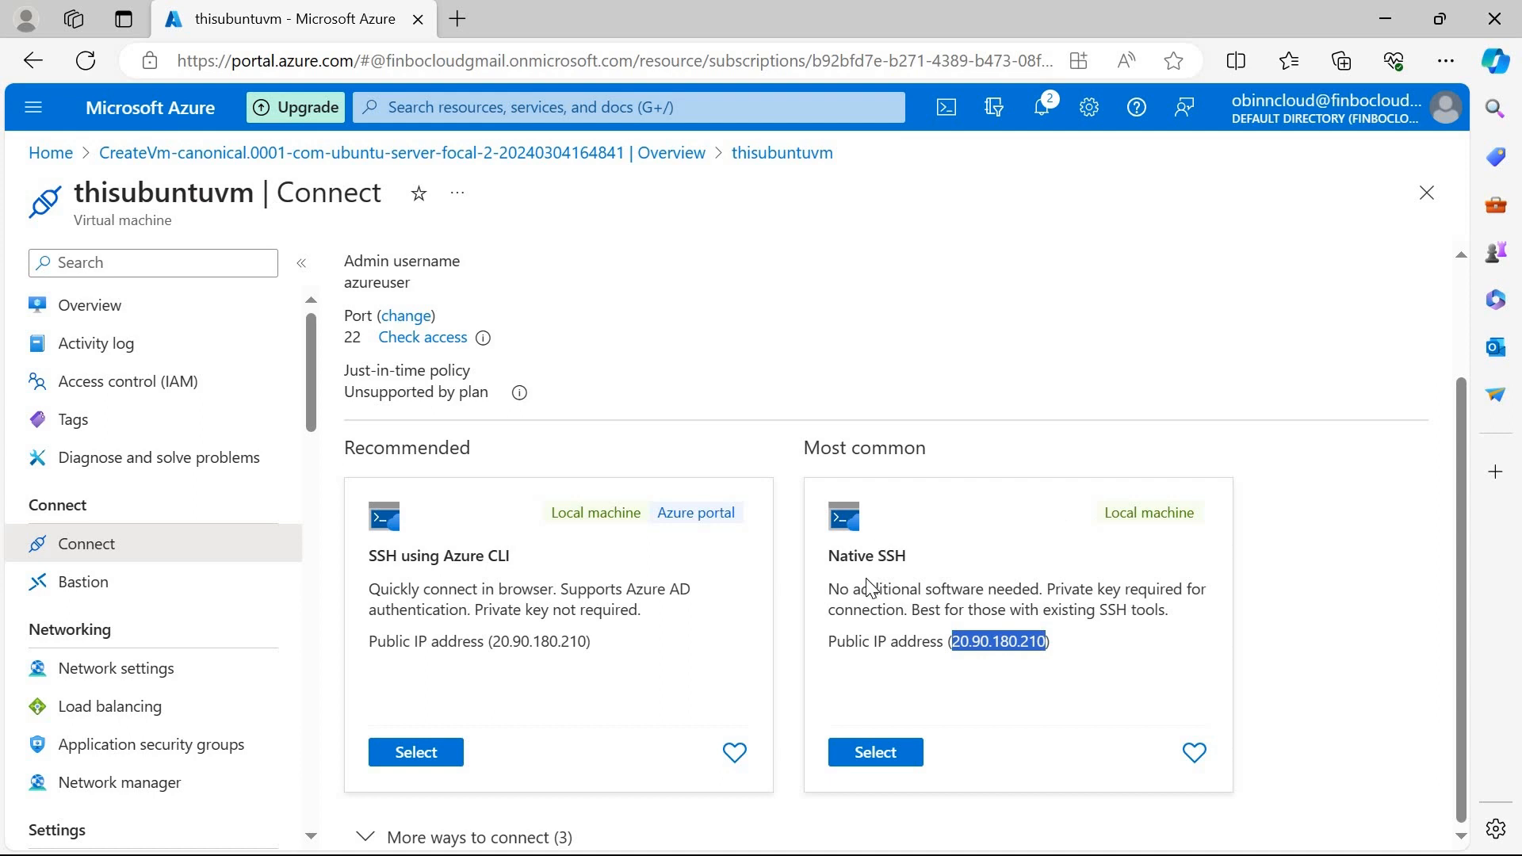
right_click(986, 639)
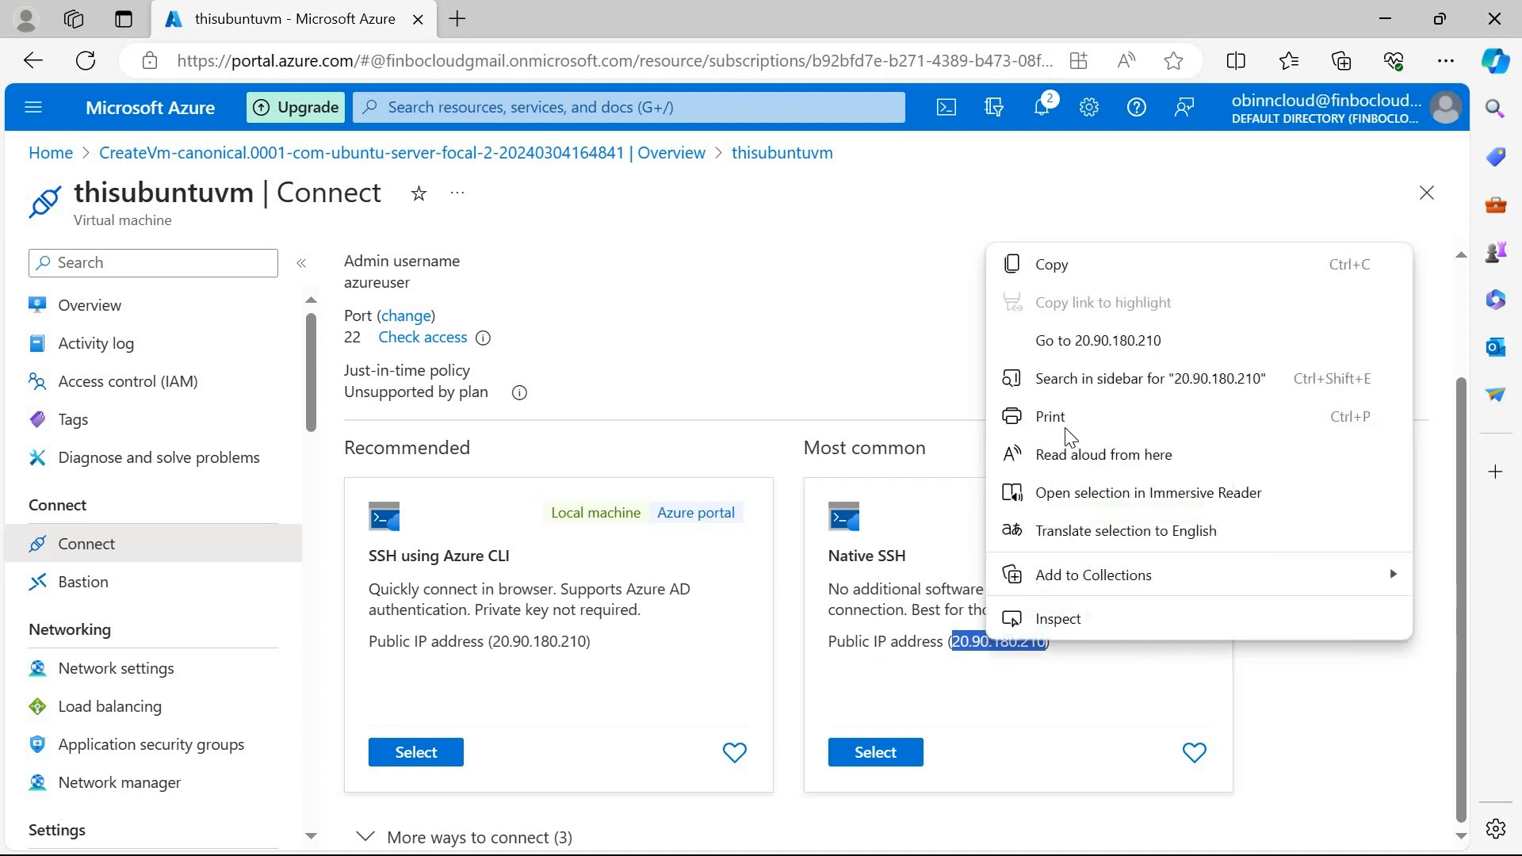
left_click(1052, 267)
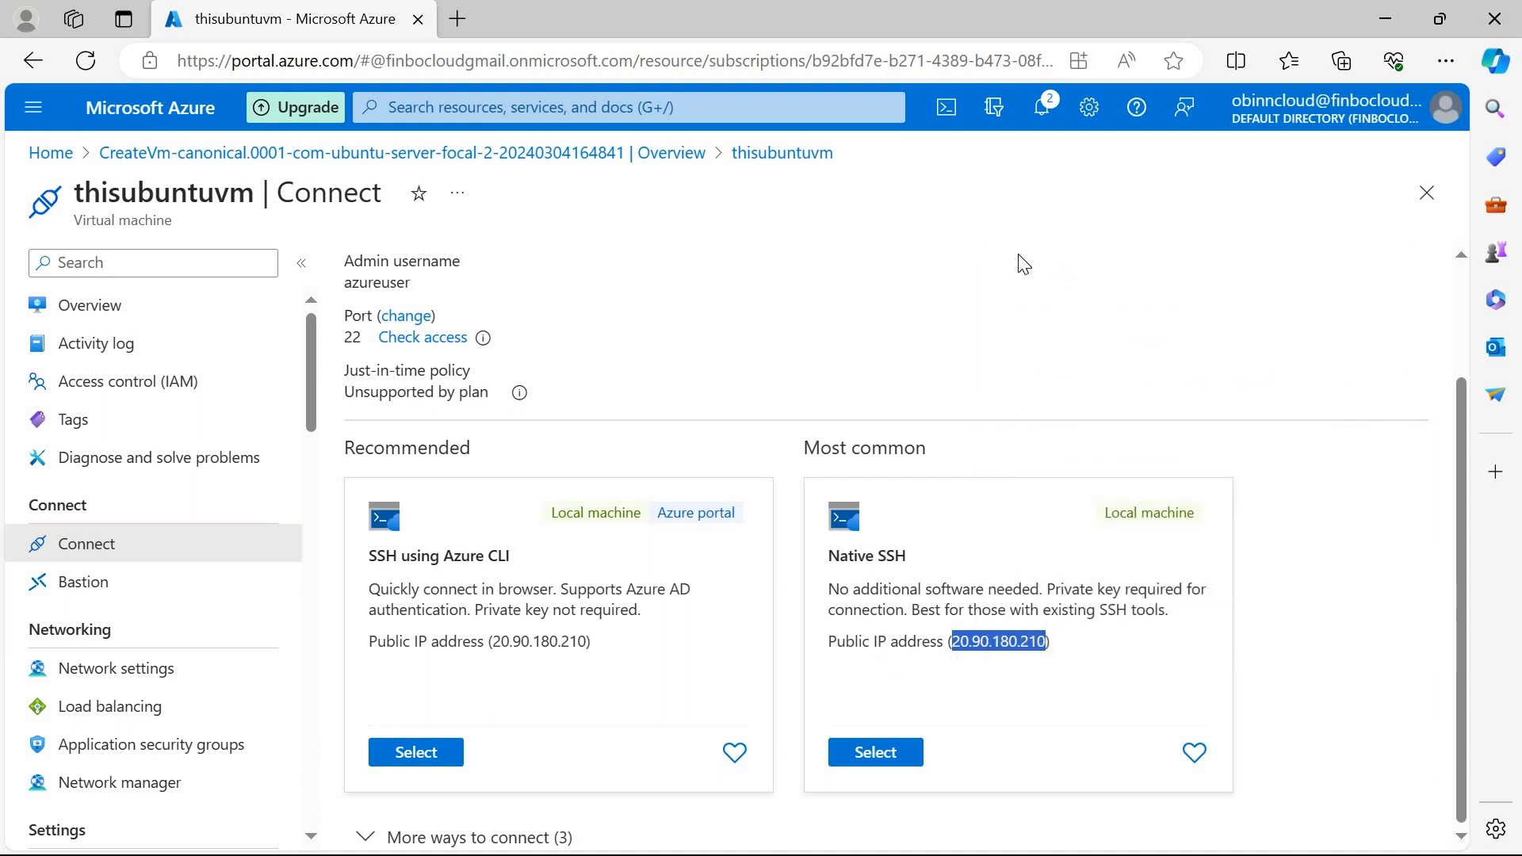
scroll(551, 452, "up", 2)
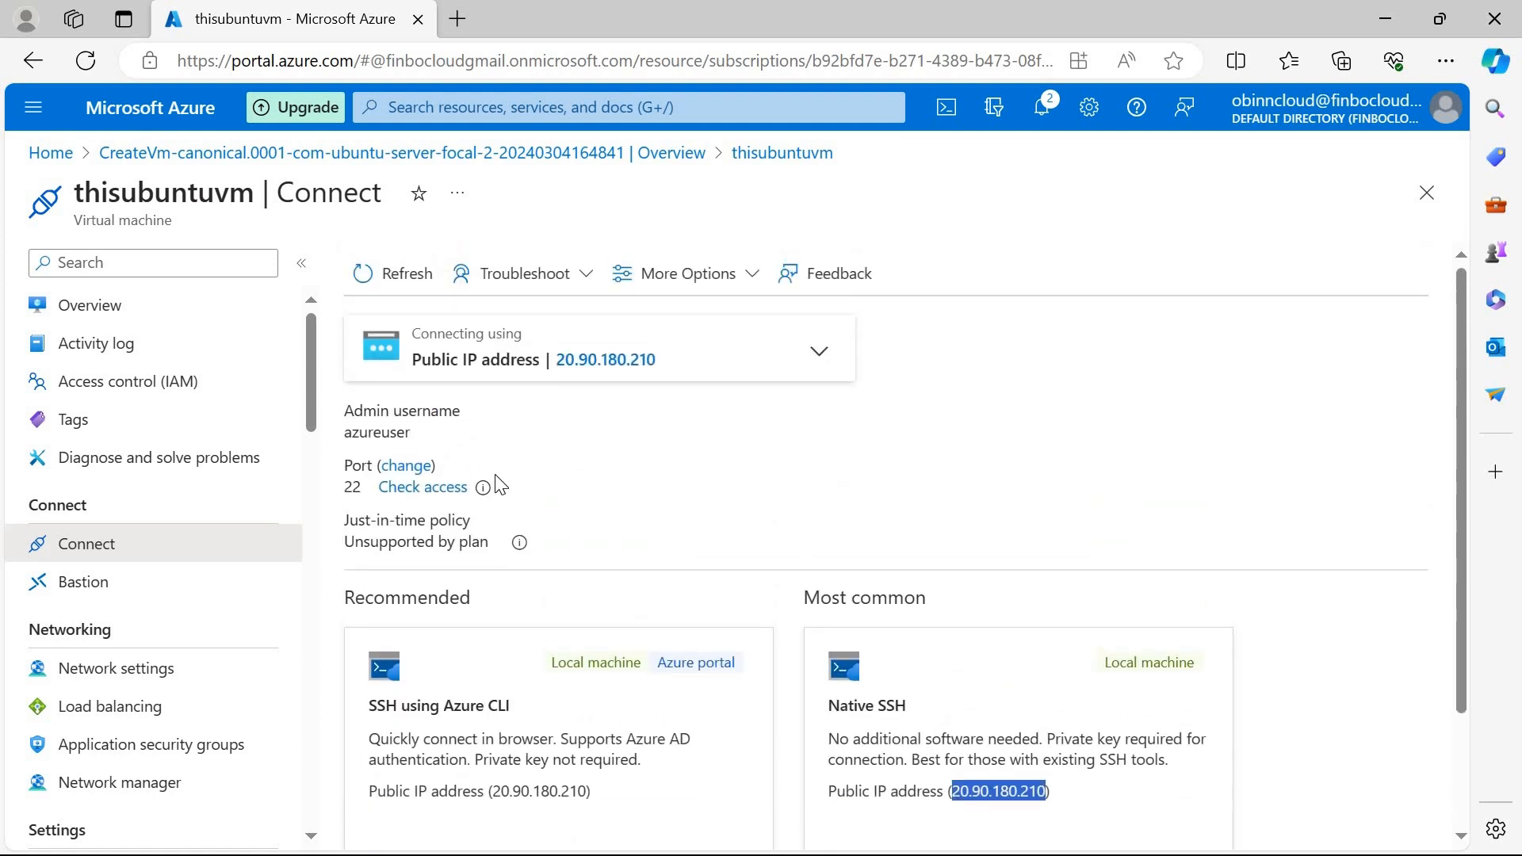
mouse_move(418, 446)
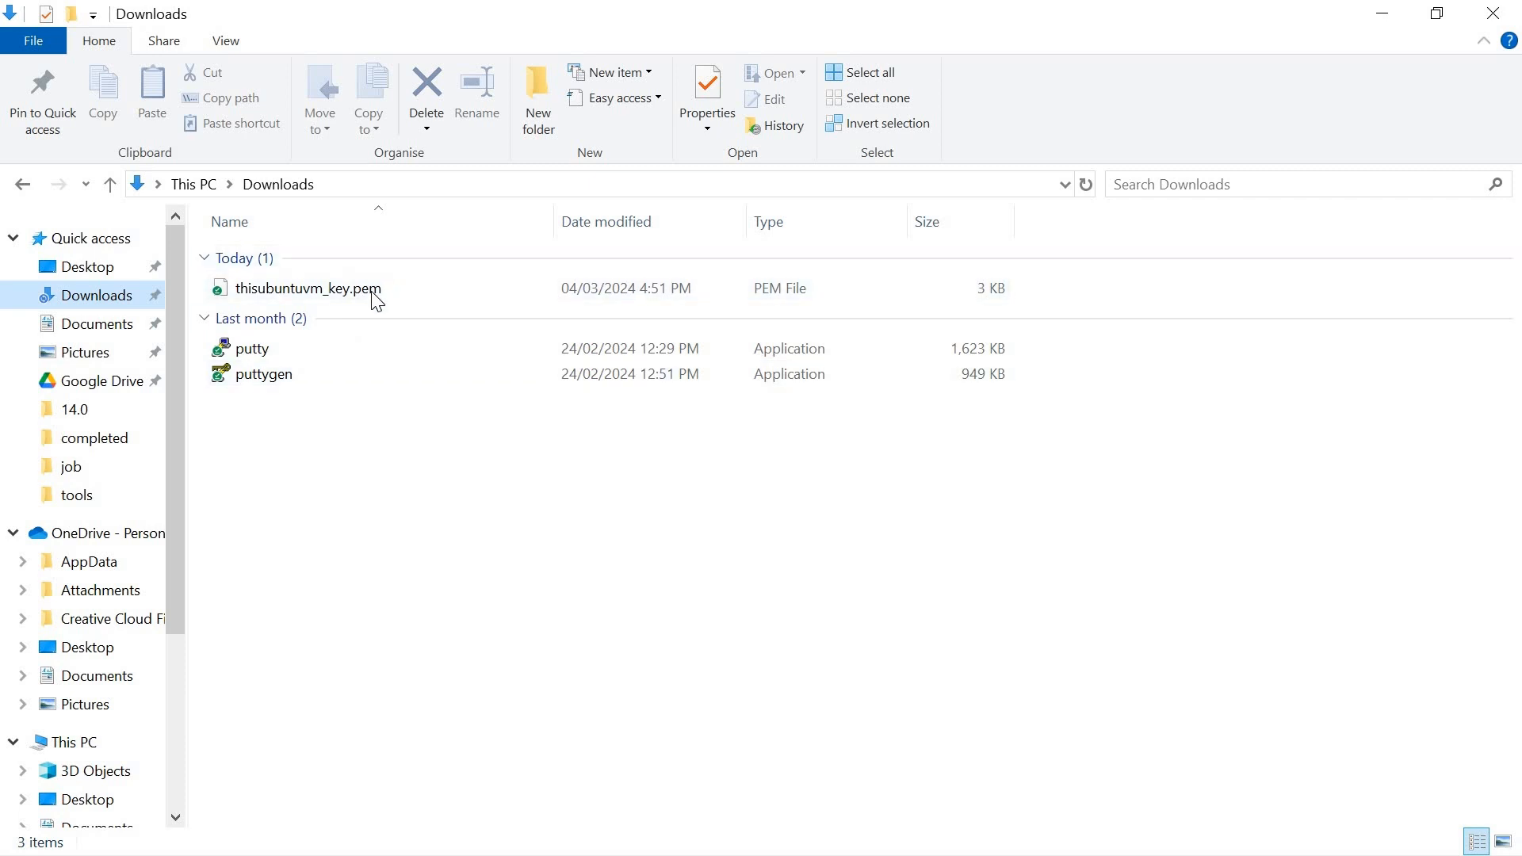
Step: Switch to File Explorer and locate thisubuntuvm_key.pem, putty and puttygen in the Downloads folder, then minimize the window
mouse_move(378, 301)
mouse_move(251, 352)
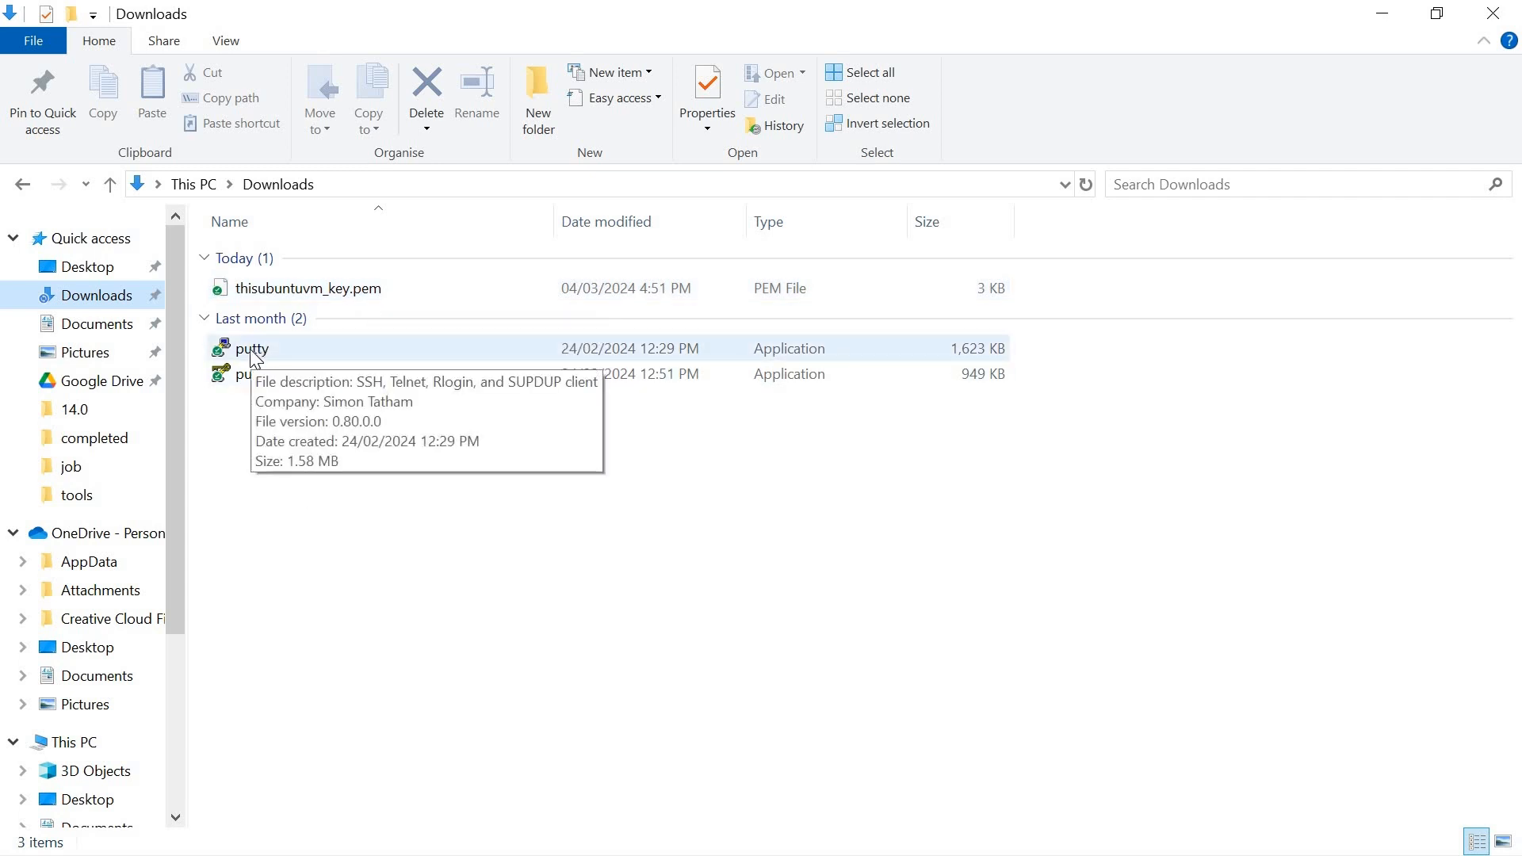
mouse_move(293, 378)
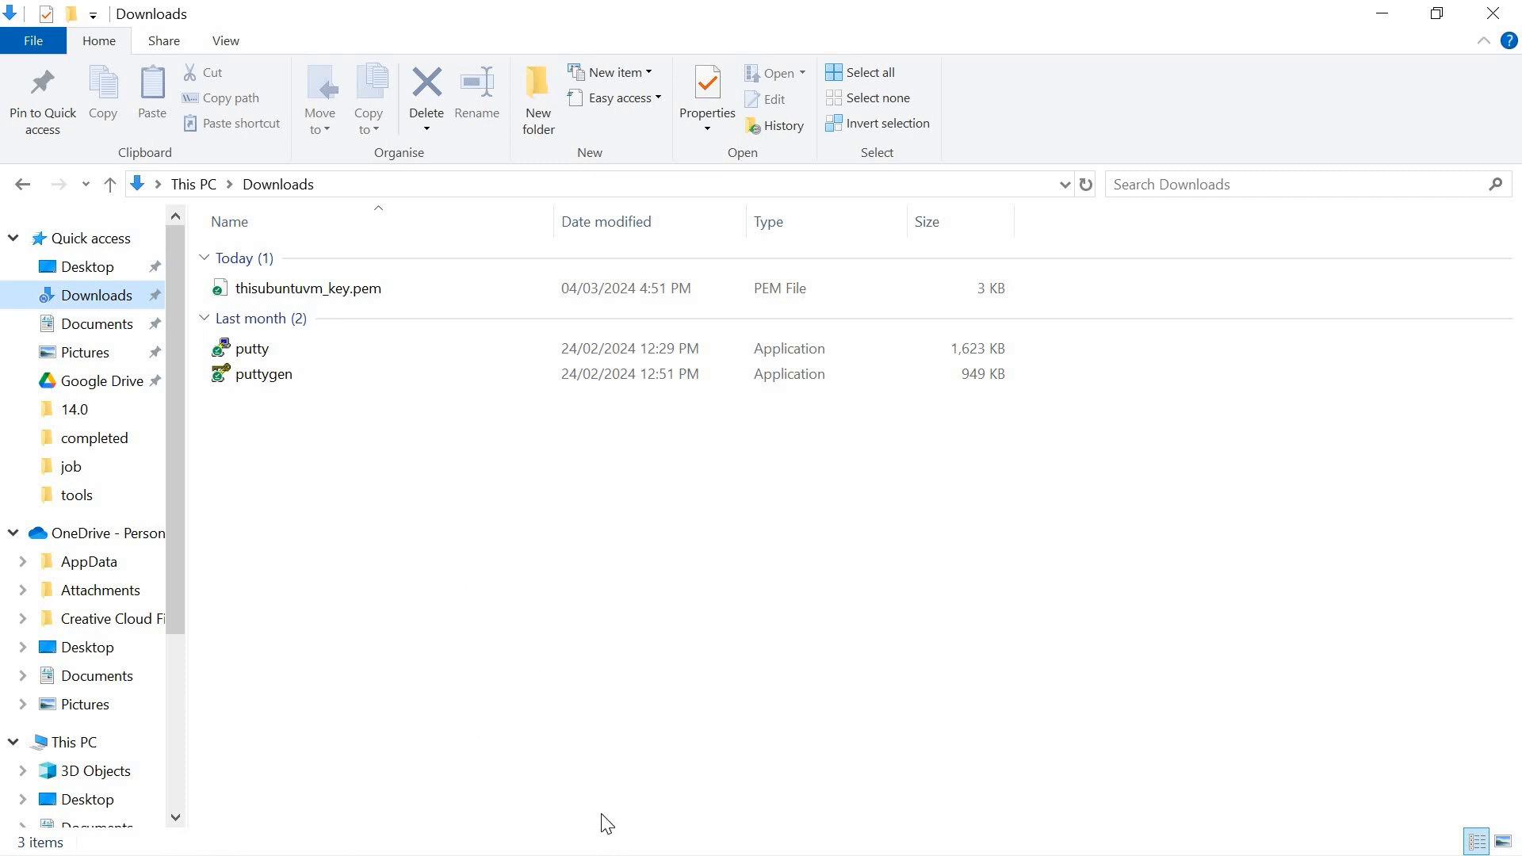
left_click(1383, 21)
Step: In PuTTYgen, load the existing private key thisubuntuvm_key.pem from the Downloads folder with all file types shown, and dismiss the import notice
left_click_drag(635, 153, 610, 91)
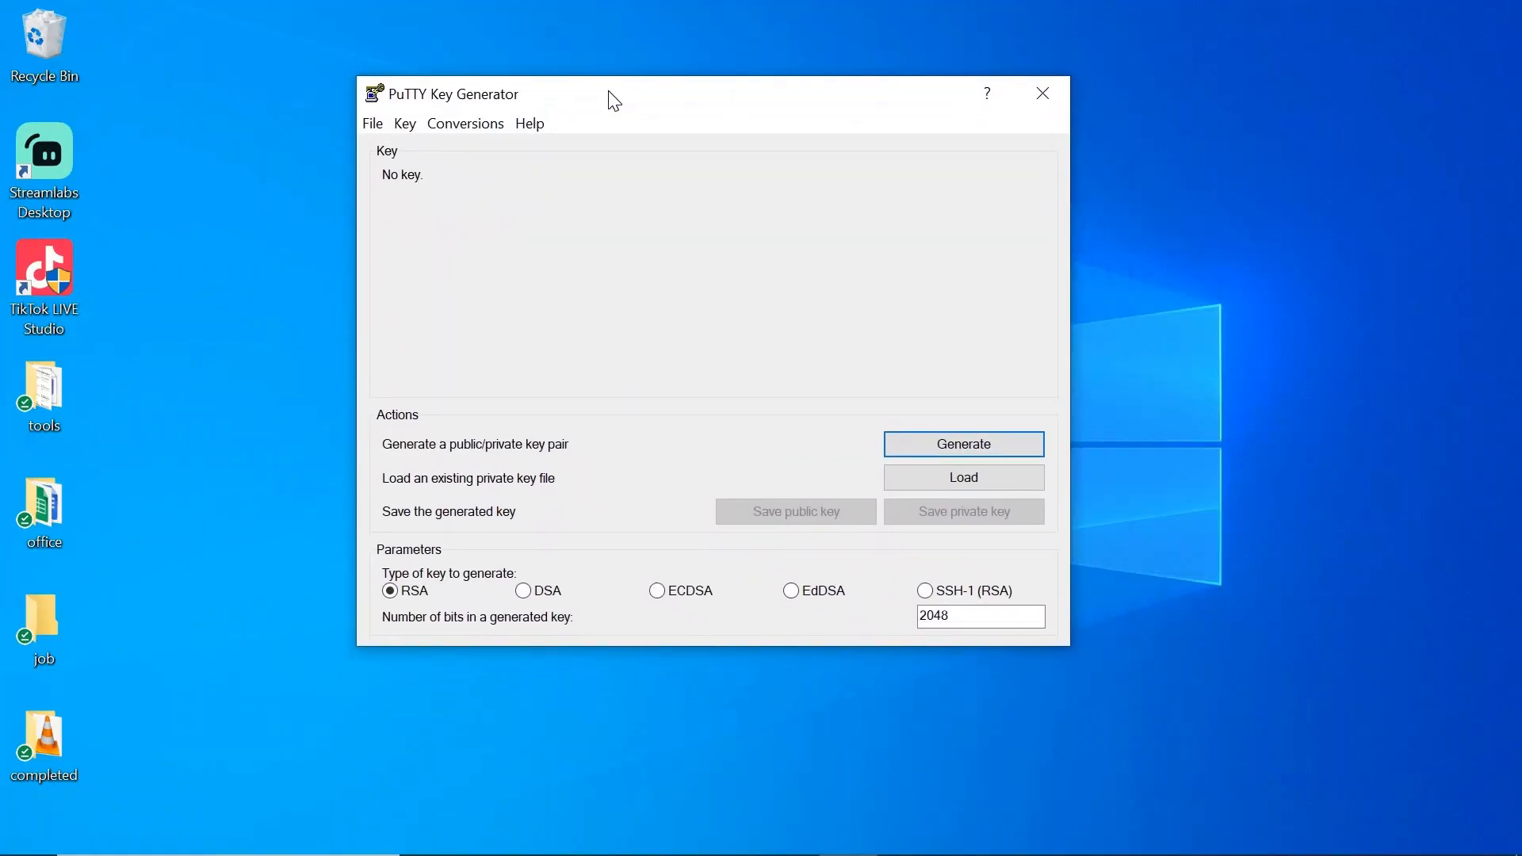
left_click_drag(614, 101, 615, 81)
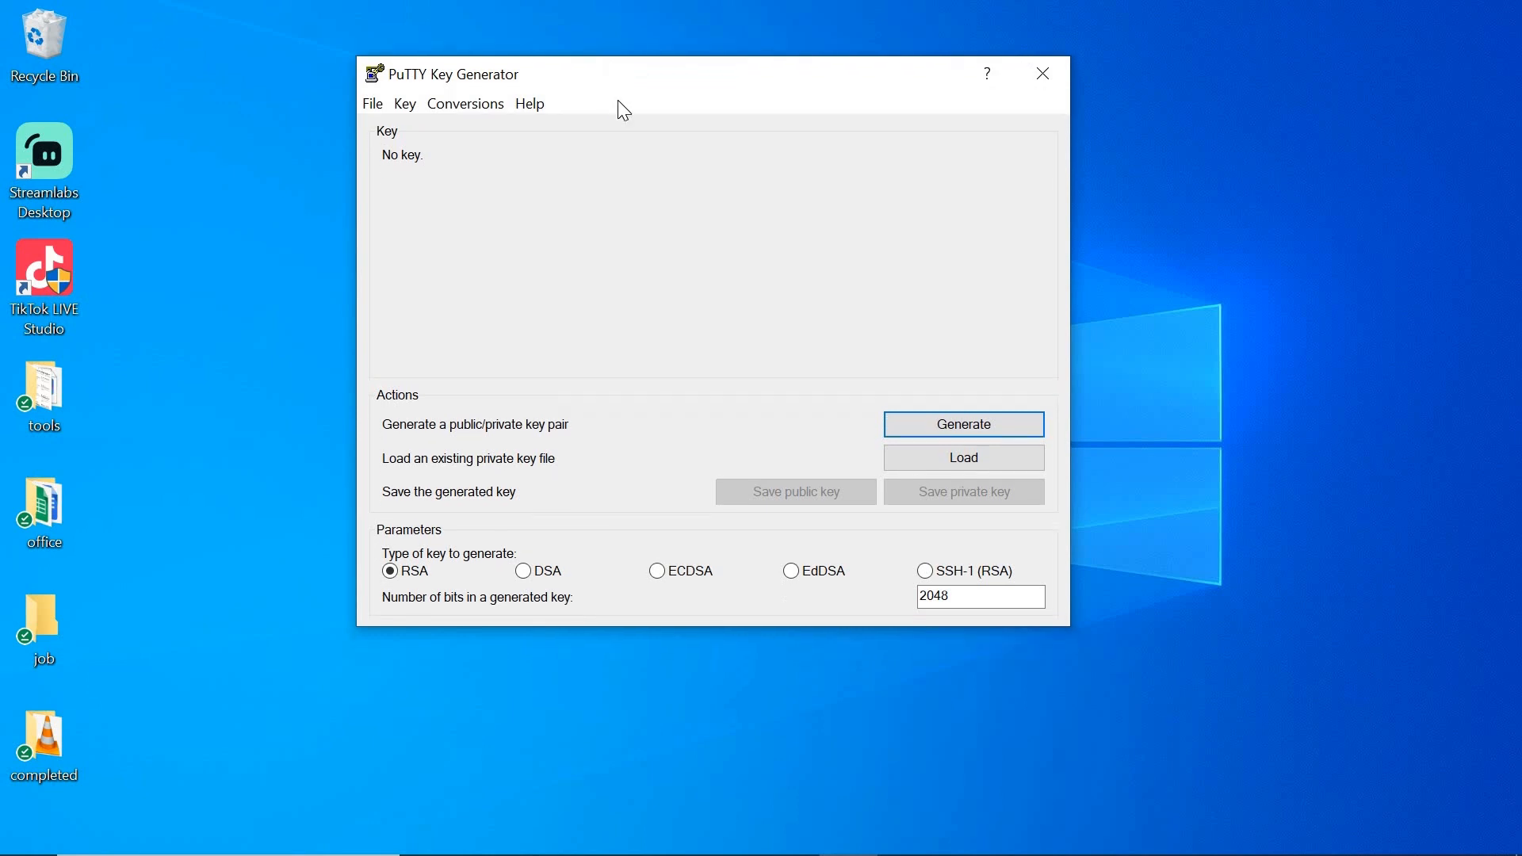
left_click(959, 454)
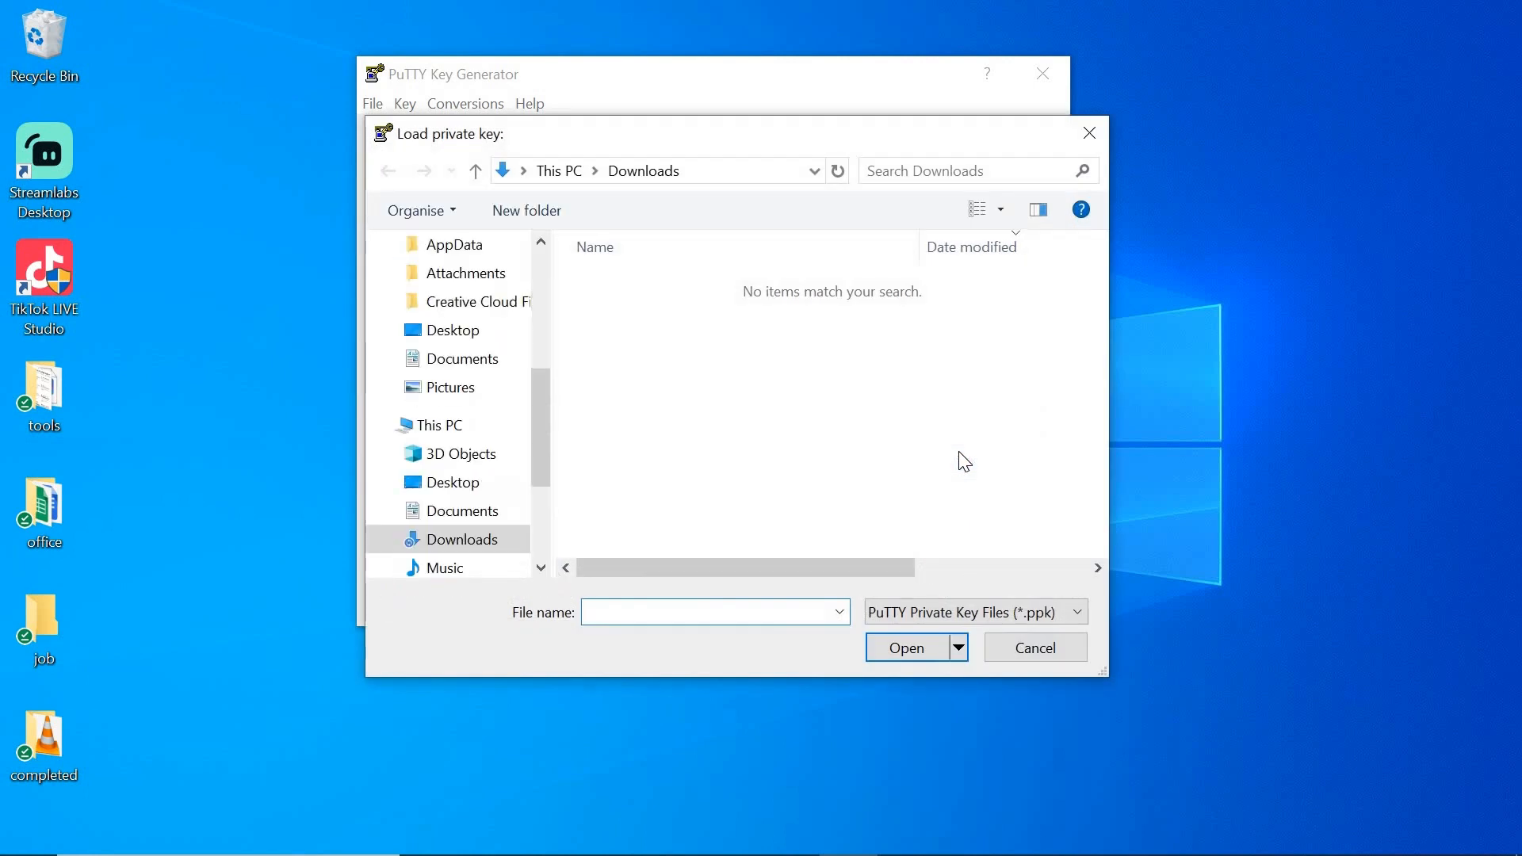
scroll(432, 432, "up", 2)
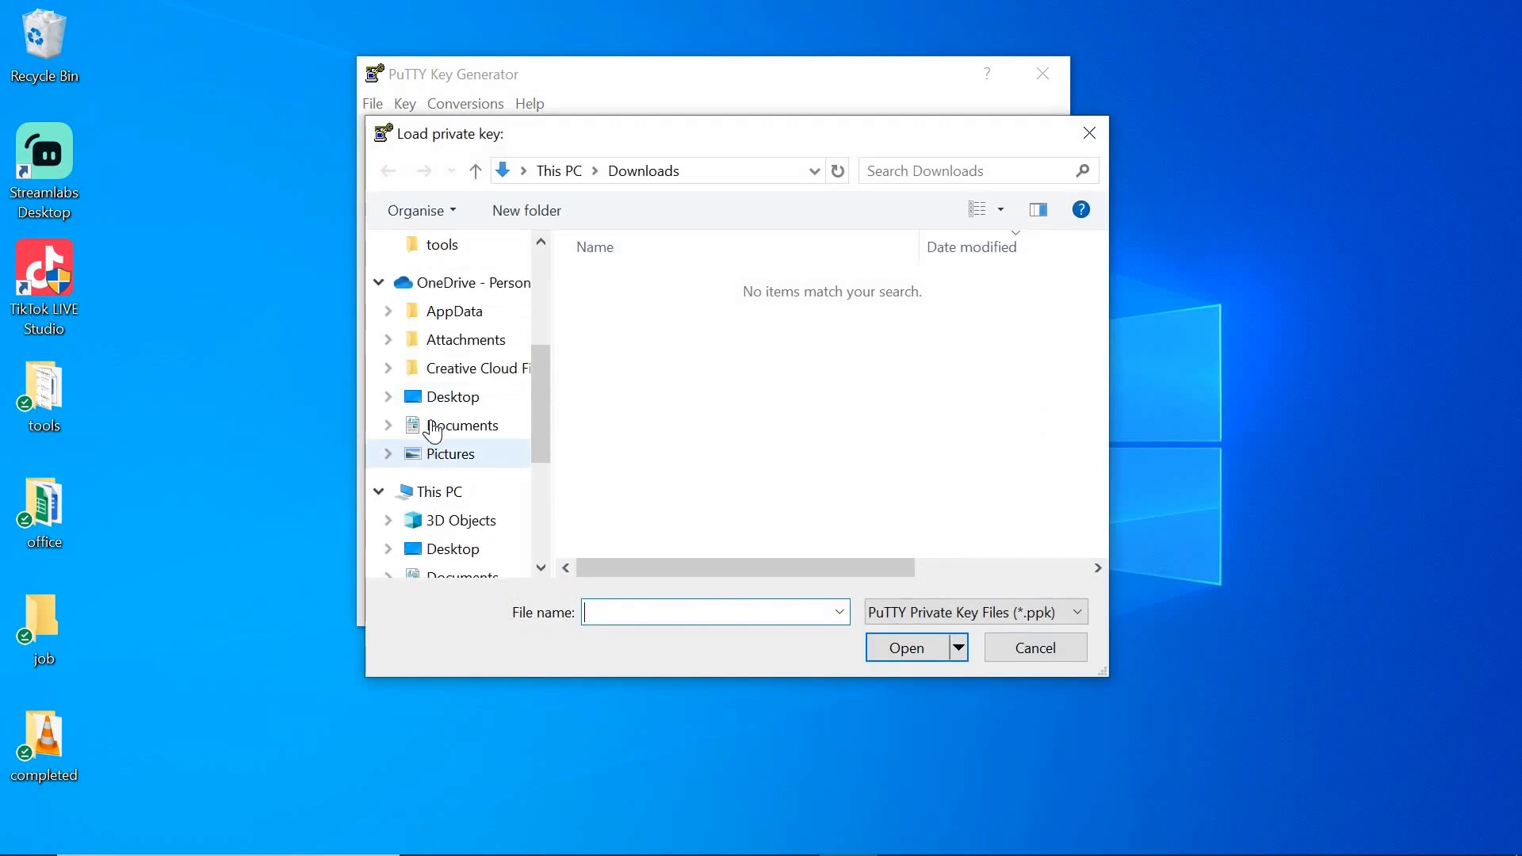
scroll(432, 432, "up", 2)
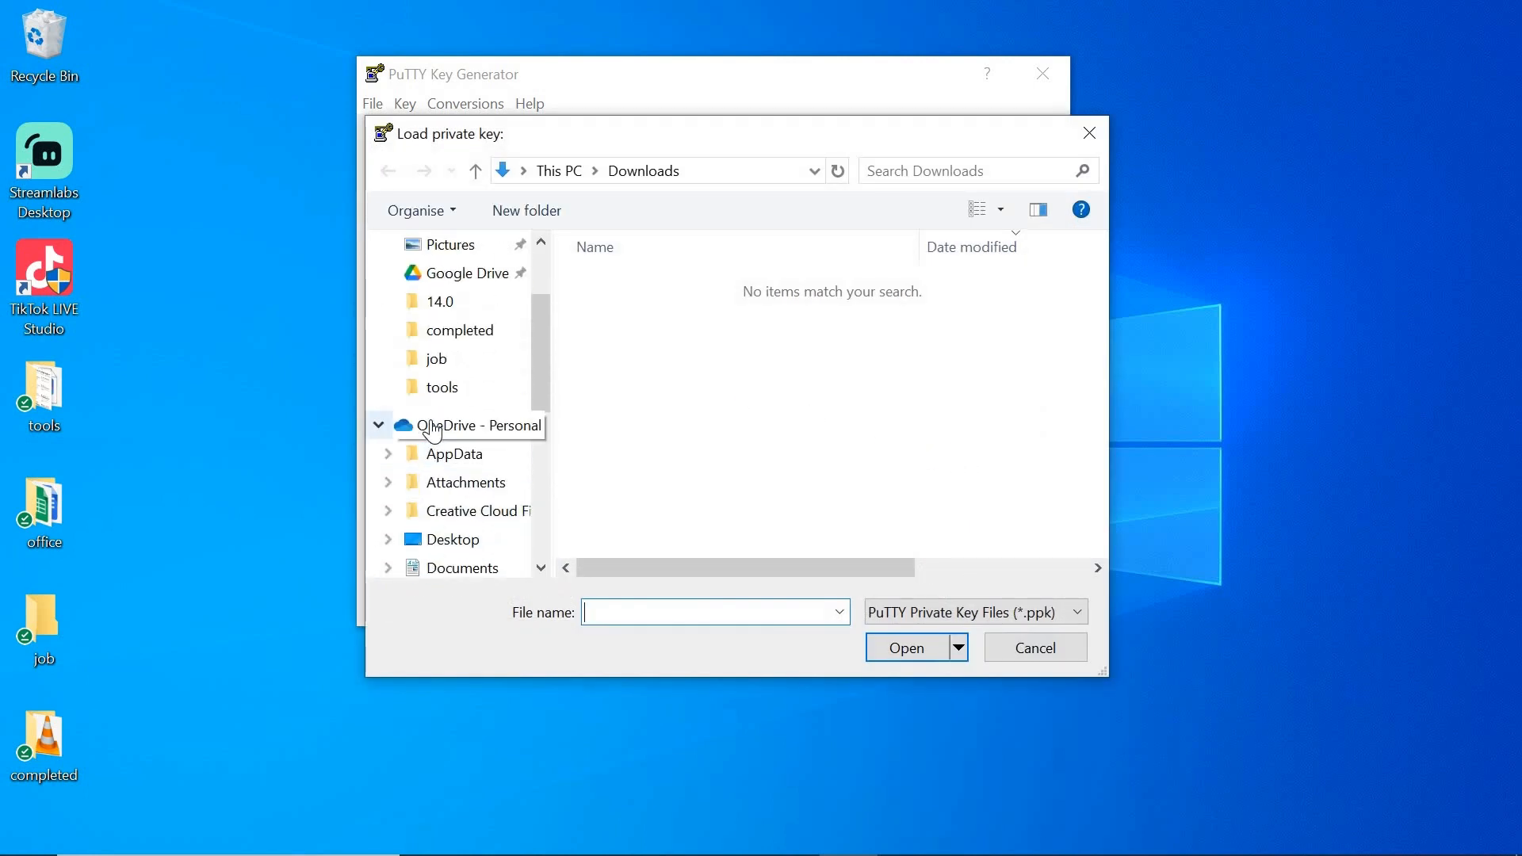
scroll(432, 428, "up", 3)
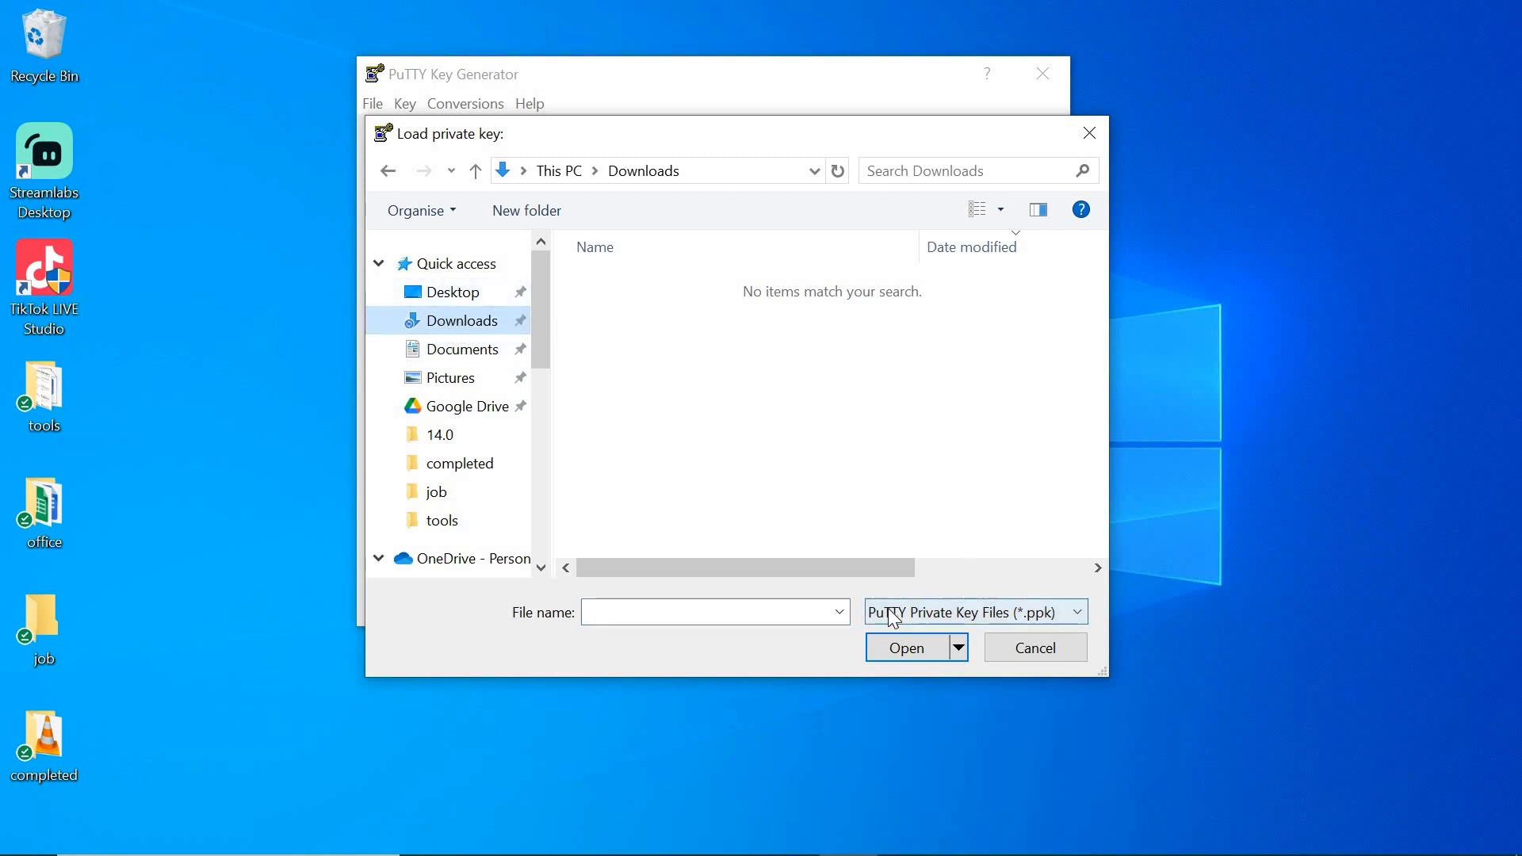
left_click(1064, 616)
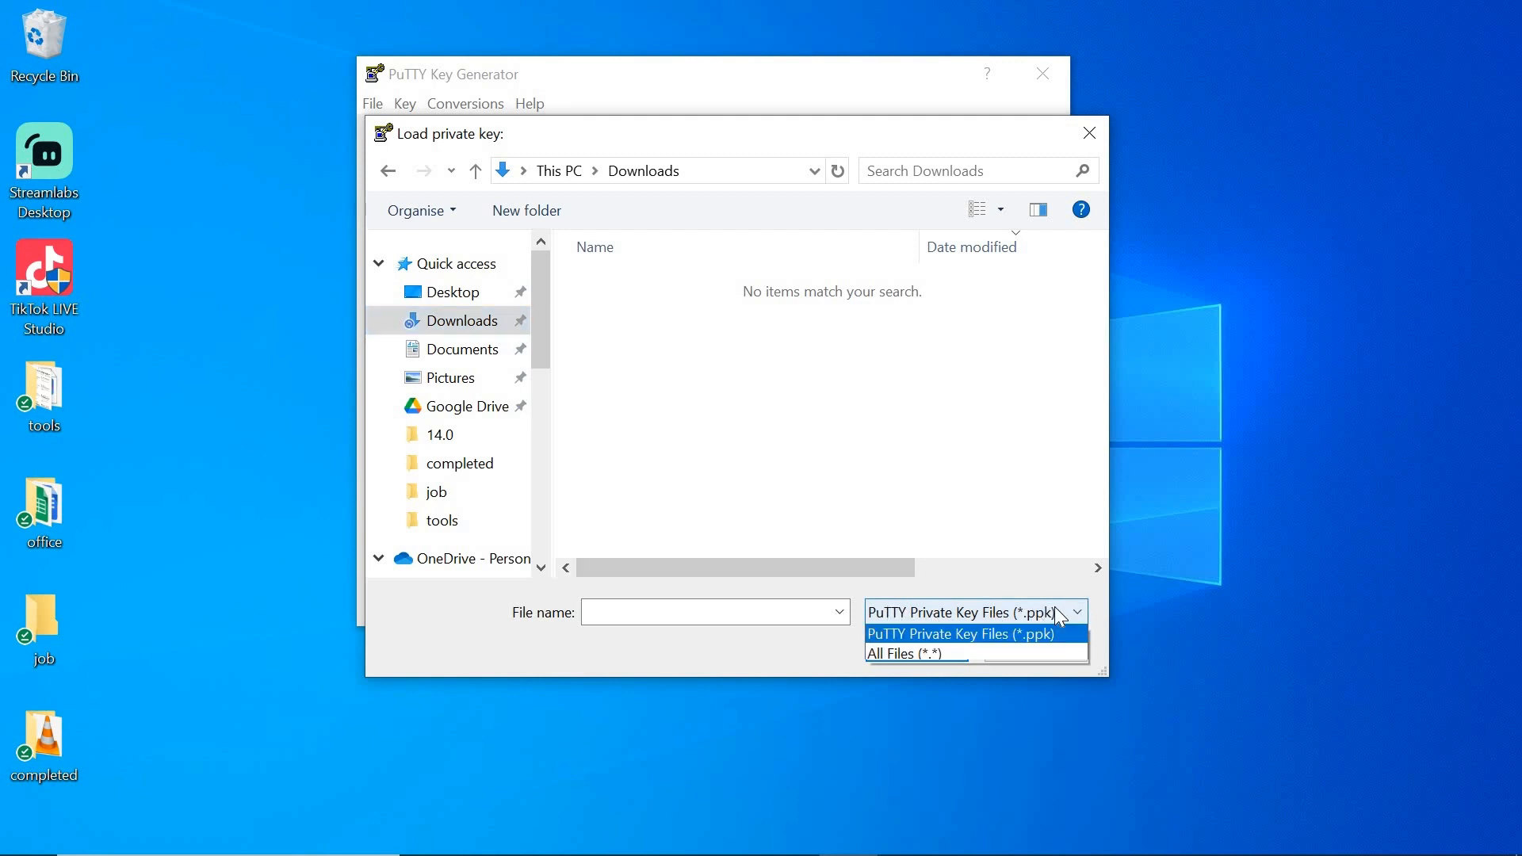
left_click(959, 658)
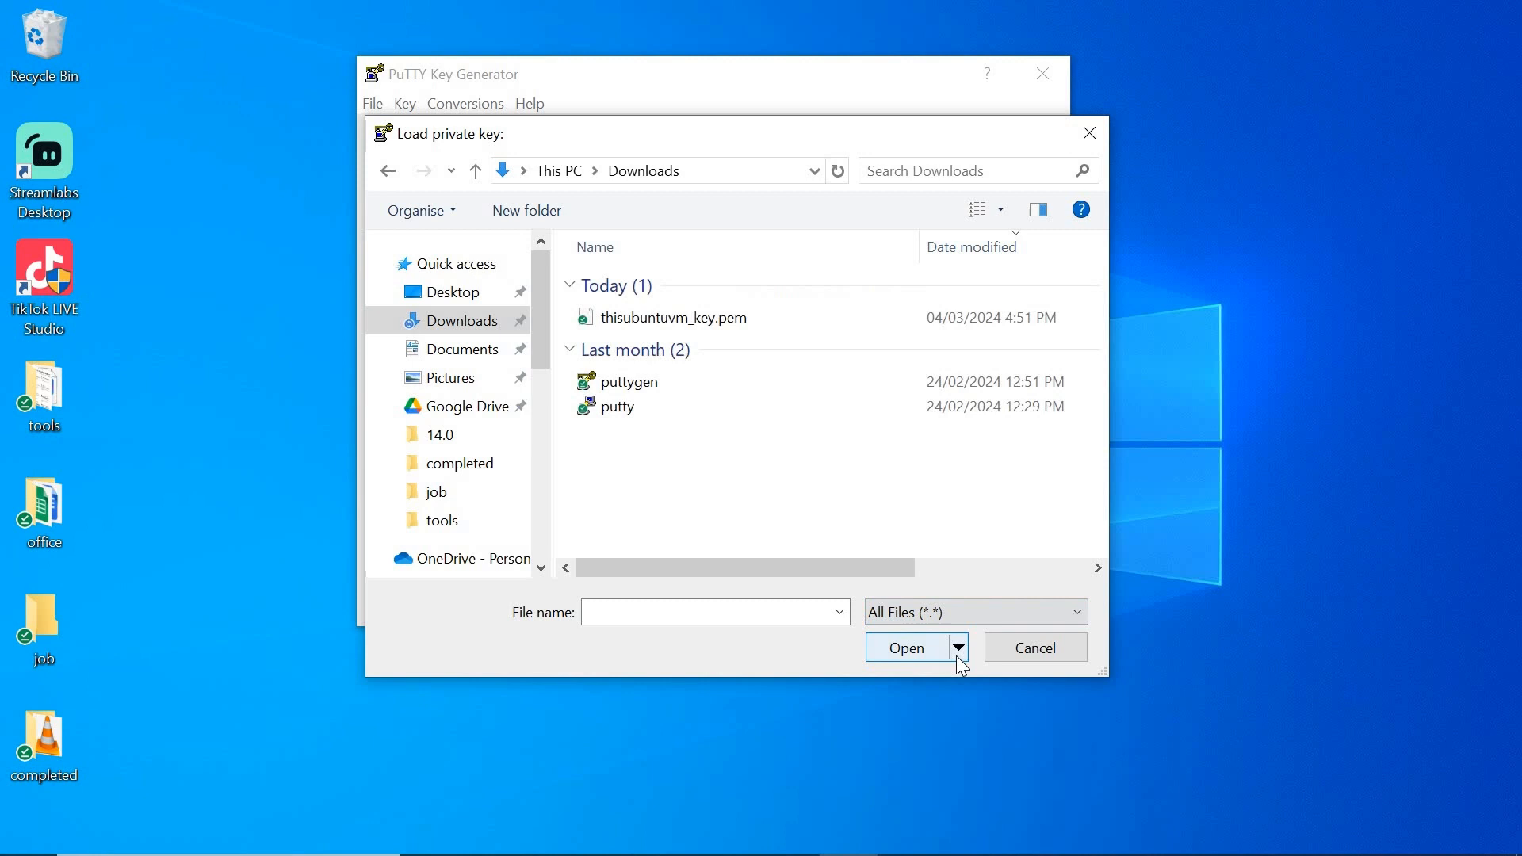
left_click(726, 322)
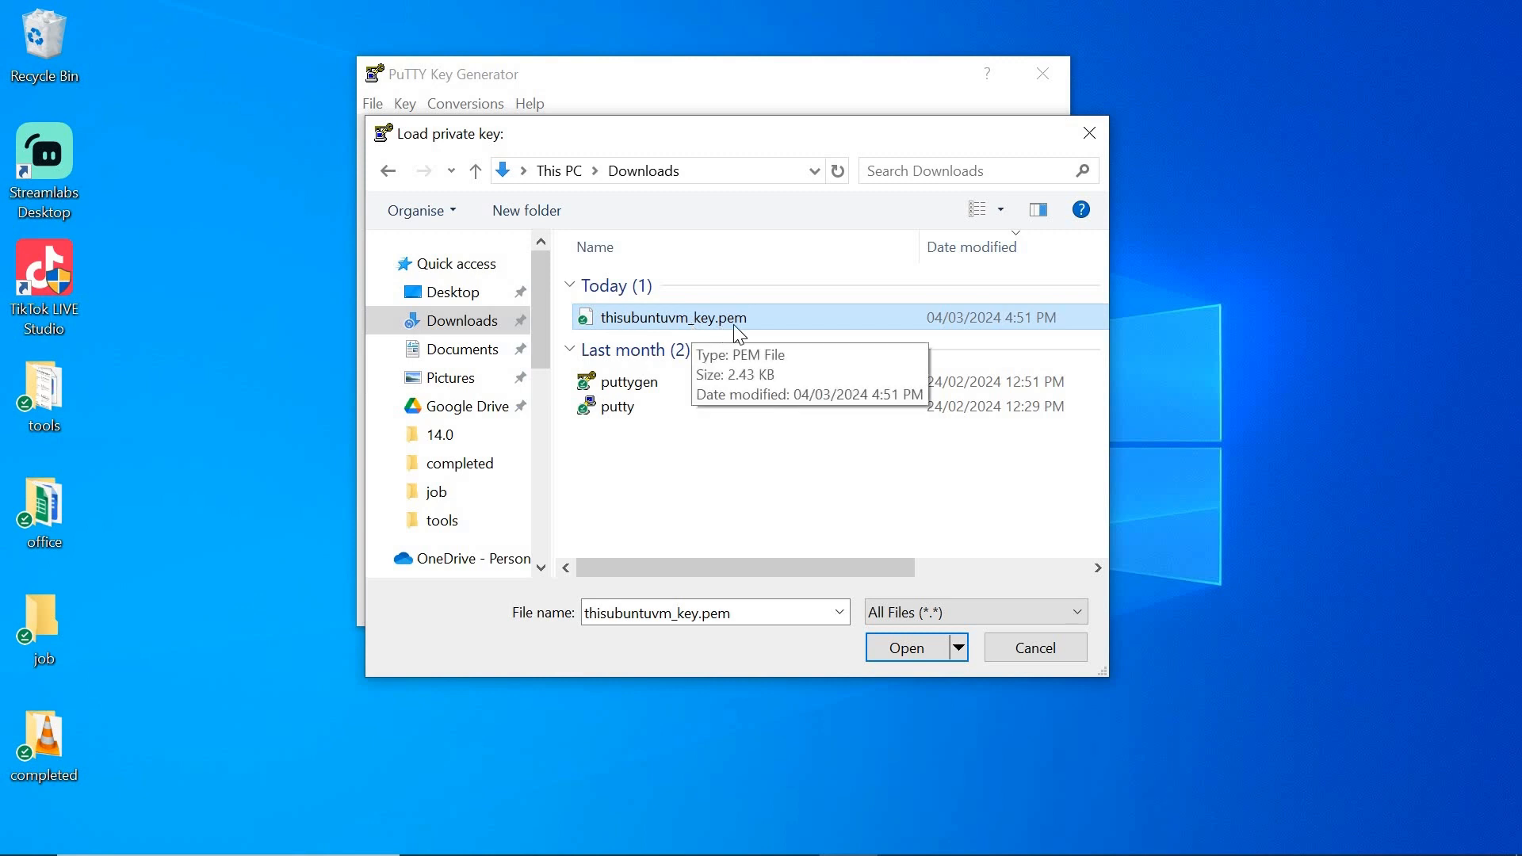
left_click(905, 649)
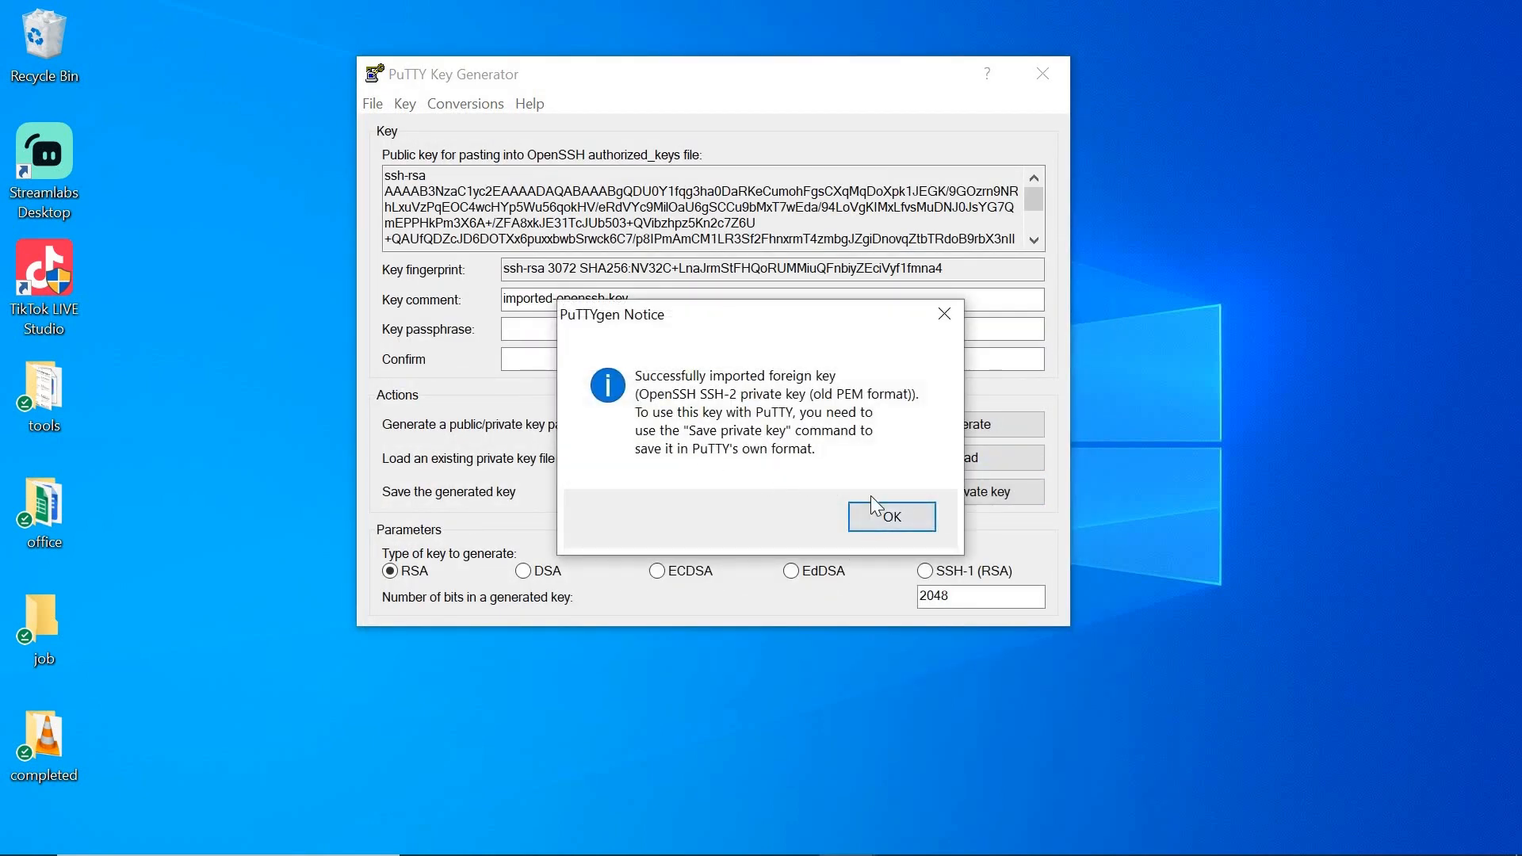
left_click(916, 525)
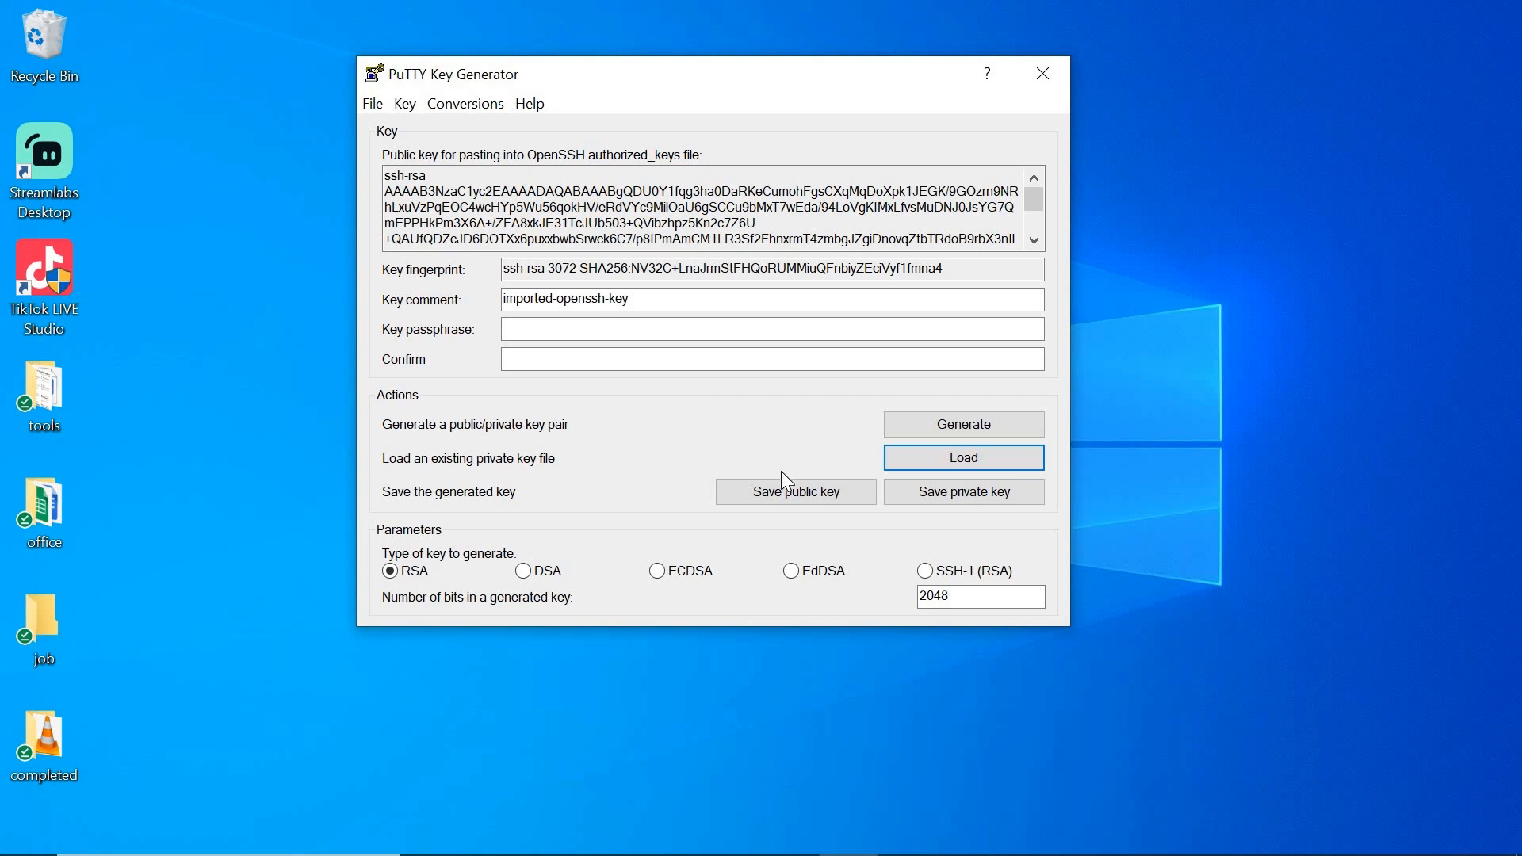
Step: Save the private key without a passphrase as ubuntukey in PuTTY's .ppk format in Downloads, and close PuTTYgen
left_click(958, 489)
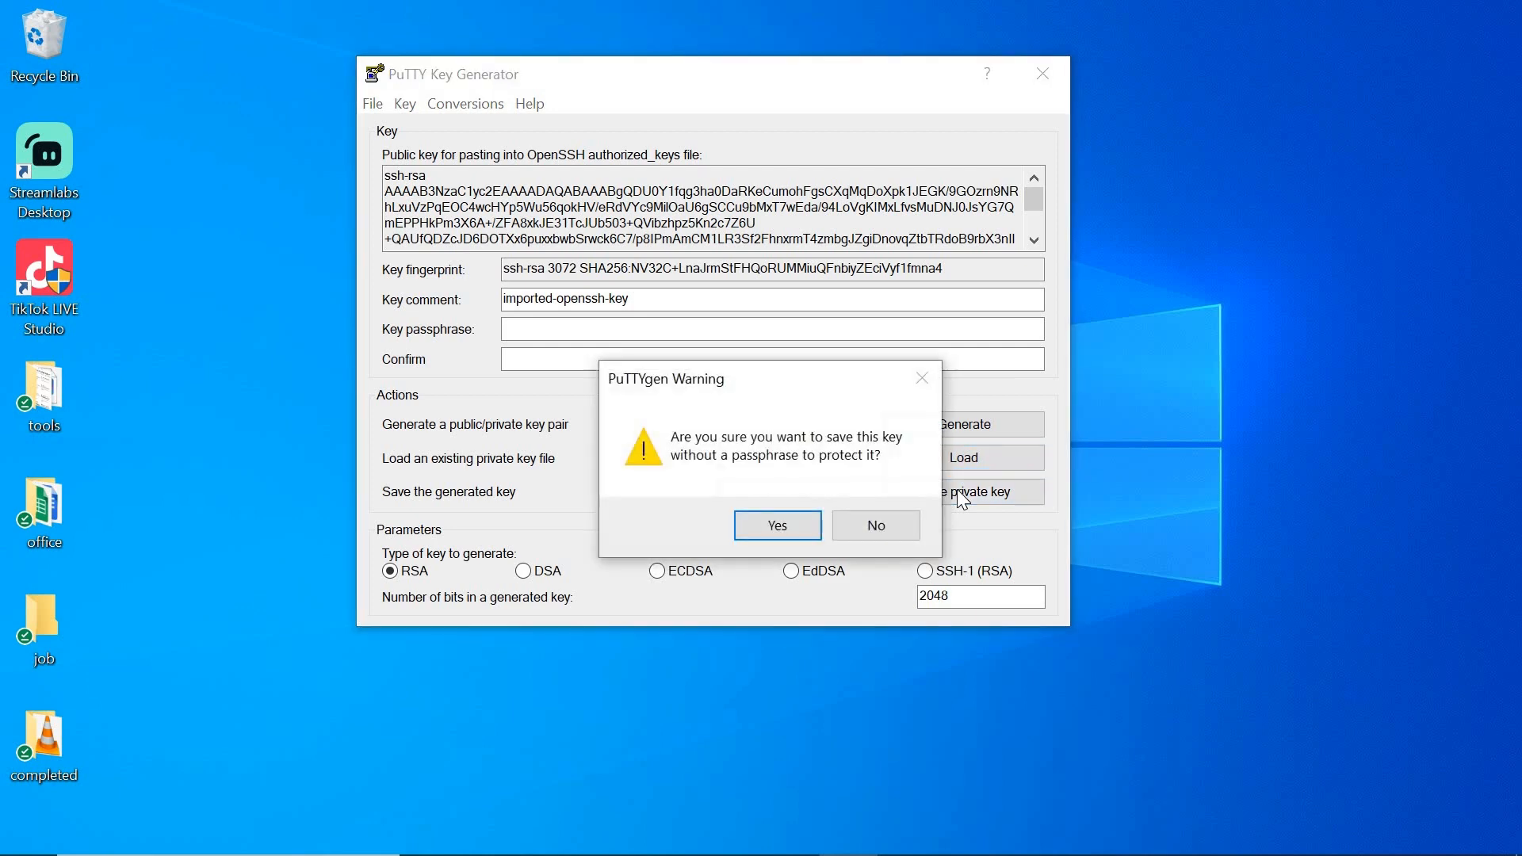
left_click(763, 533)
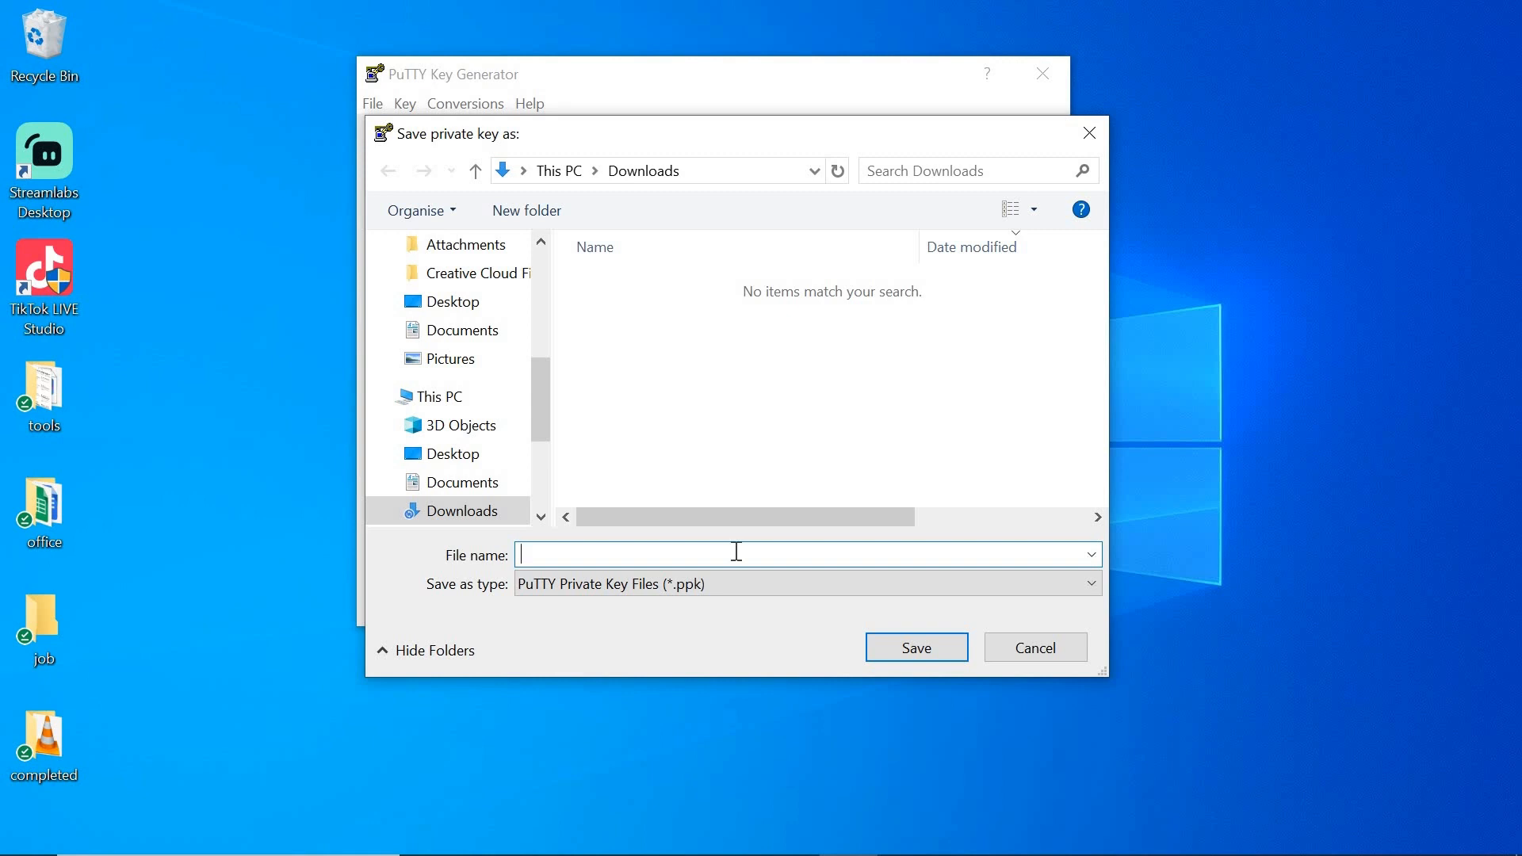
type("ubuntukey")
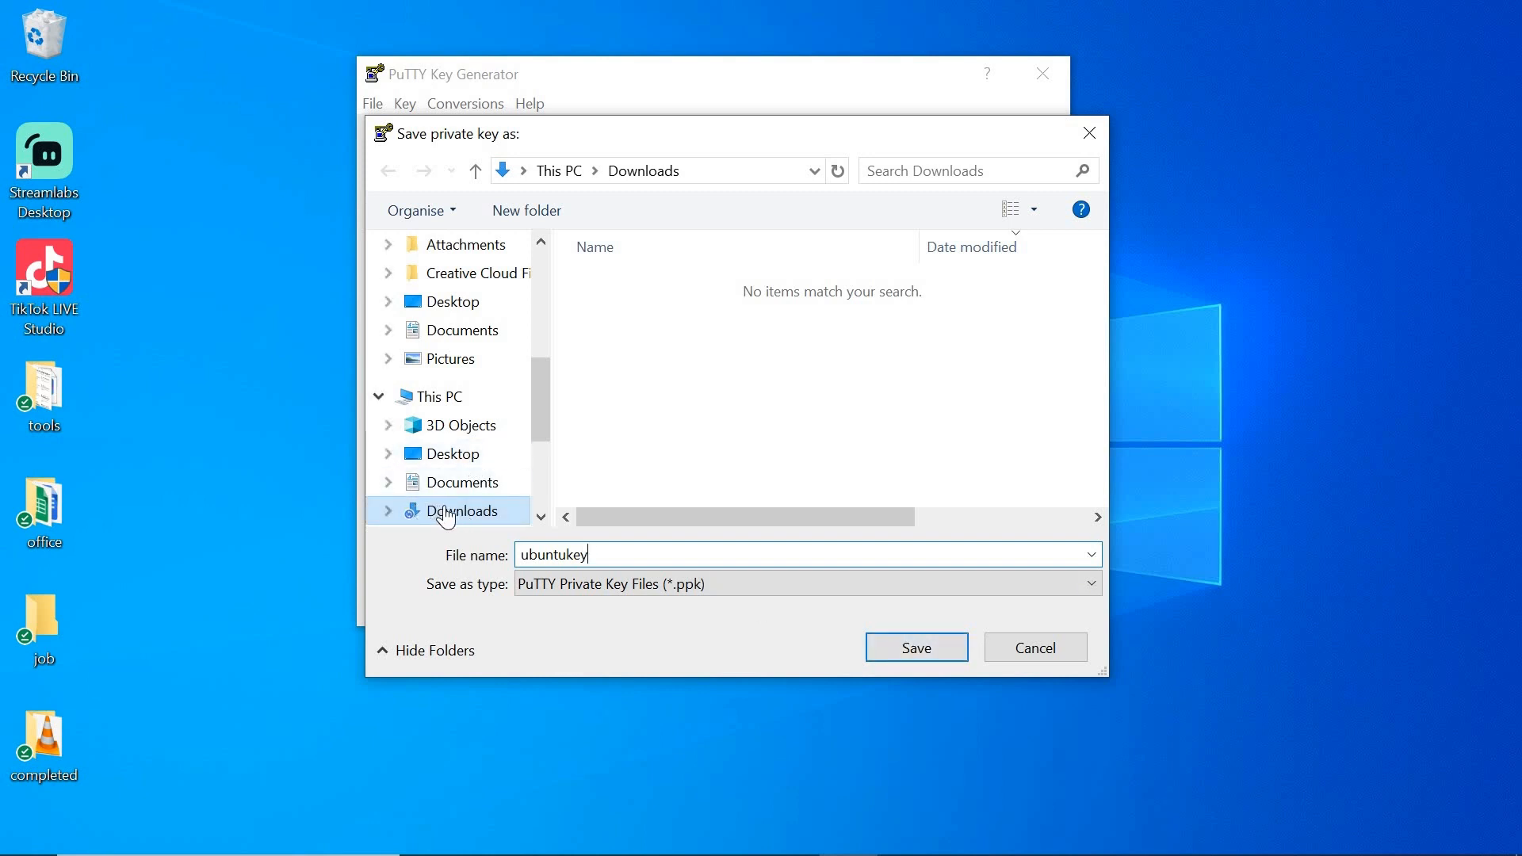
left_click(915, 644)
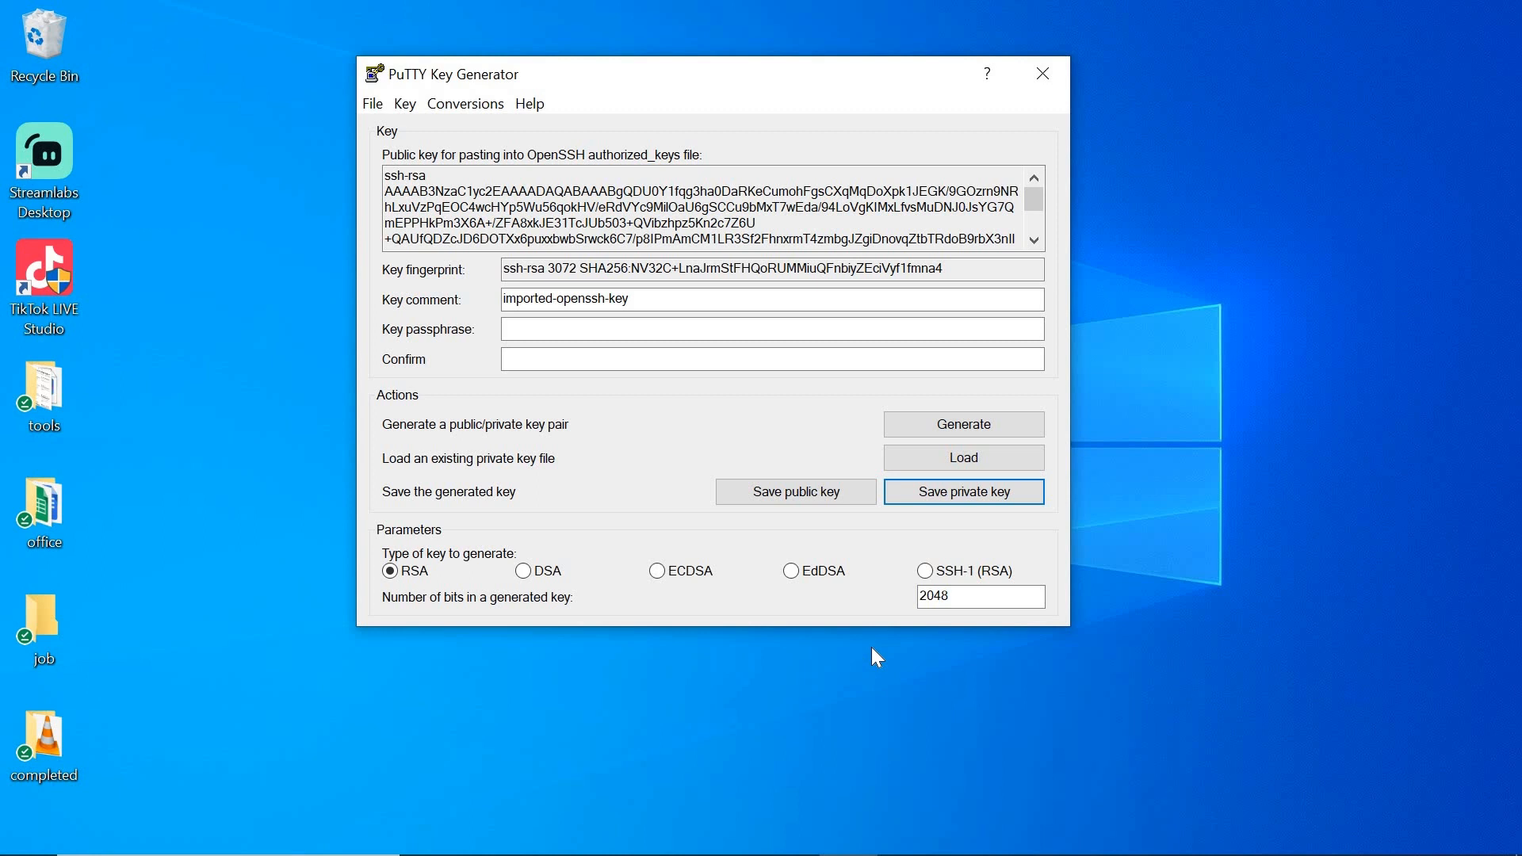
left_click(1037, 78)
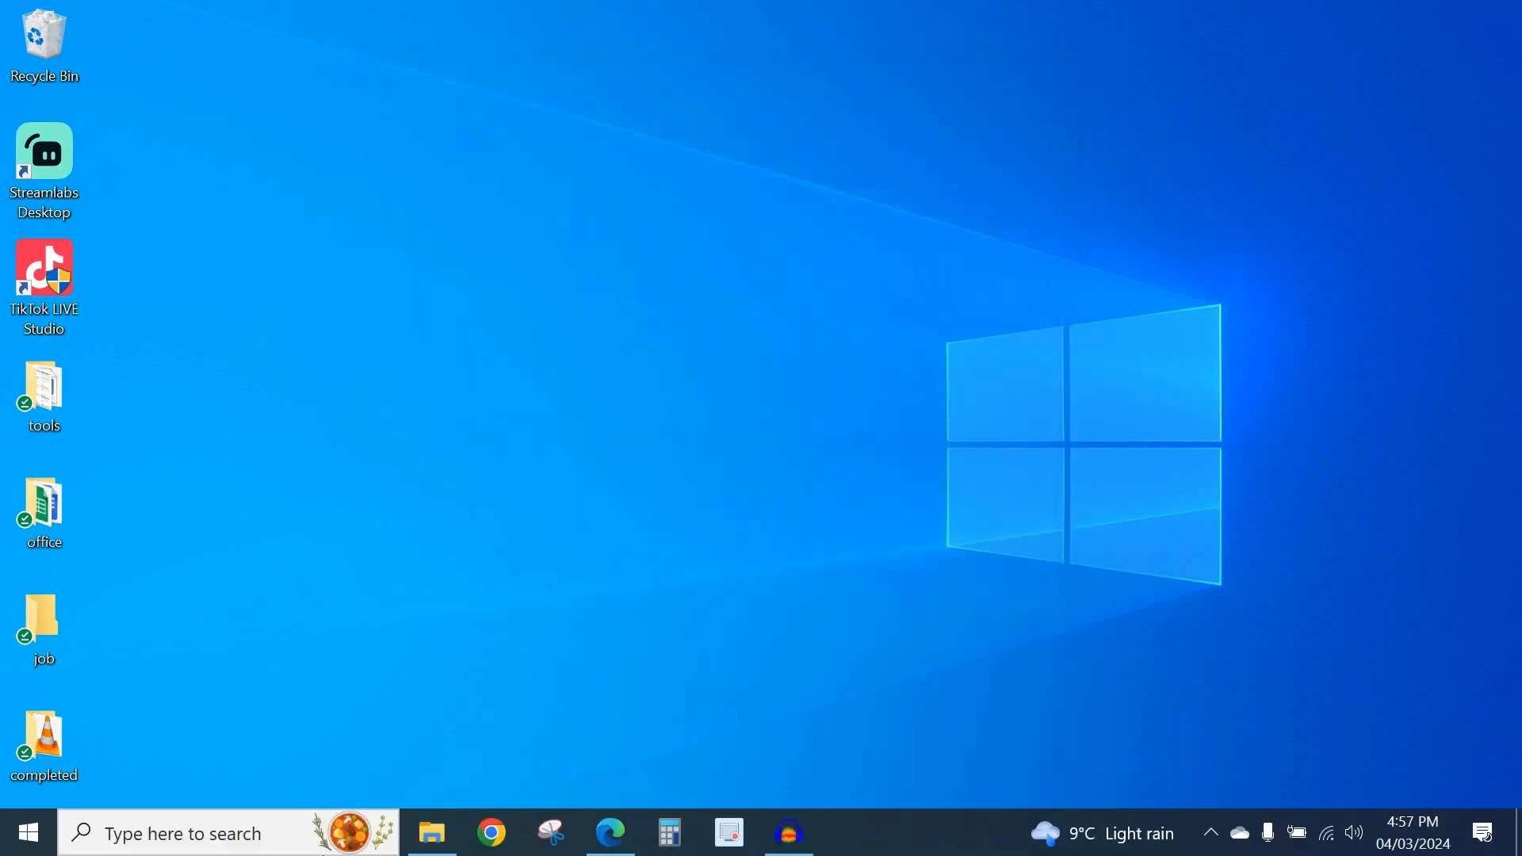
Step: Launch PuTTY and enter 20.90.180.210 as the host address, keeping port 22 and the SSH connection type
left_click(259, 828)
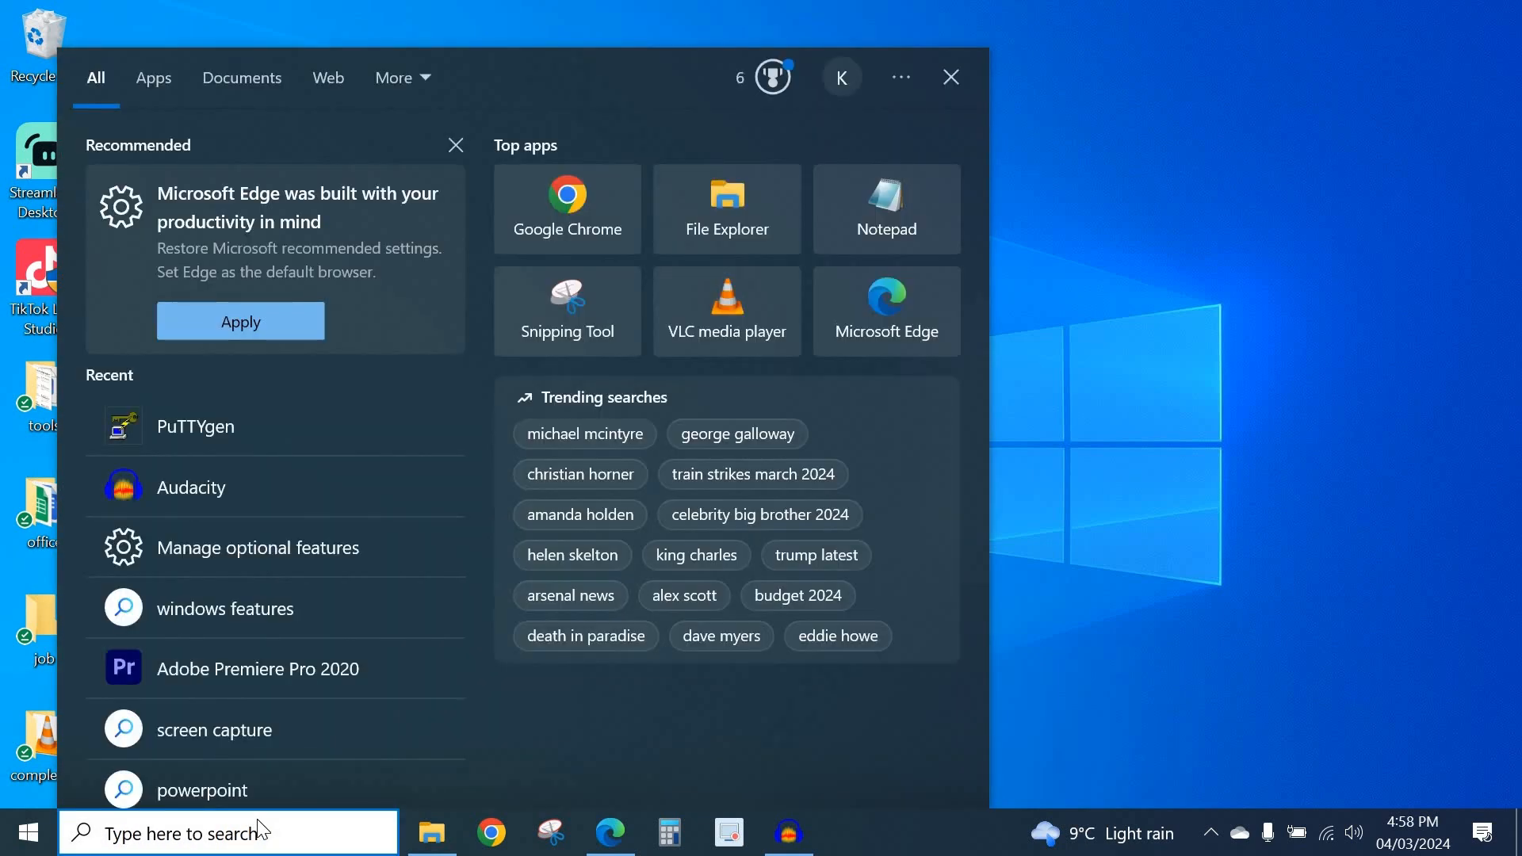
type("p")
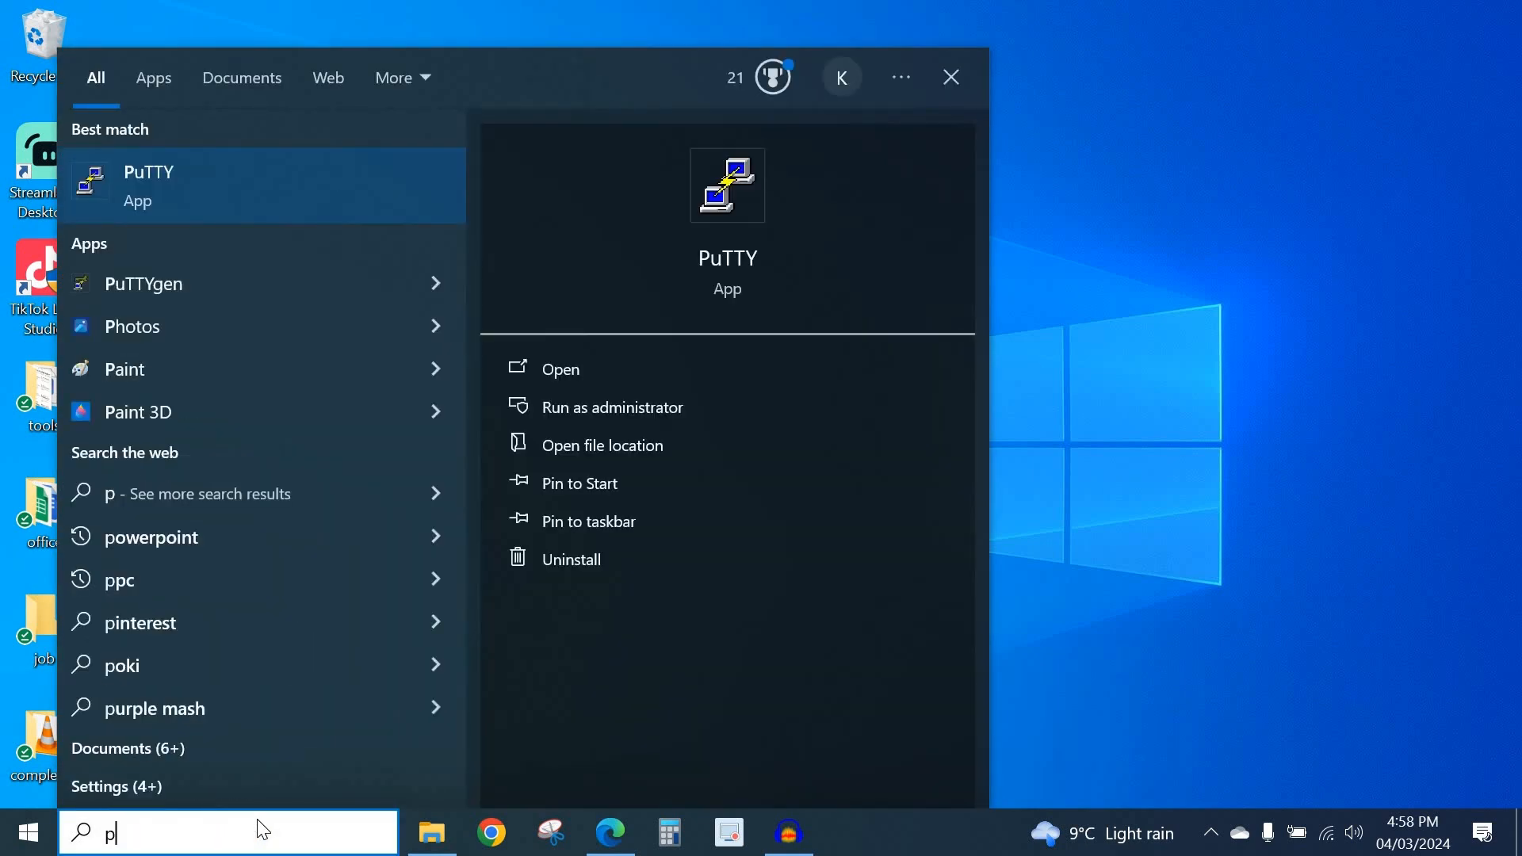
left_click(736, 265)
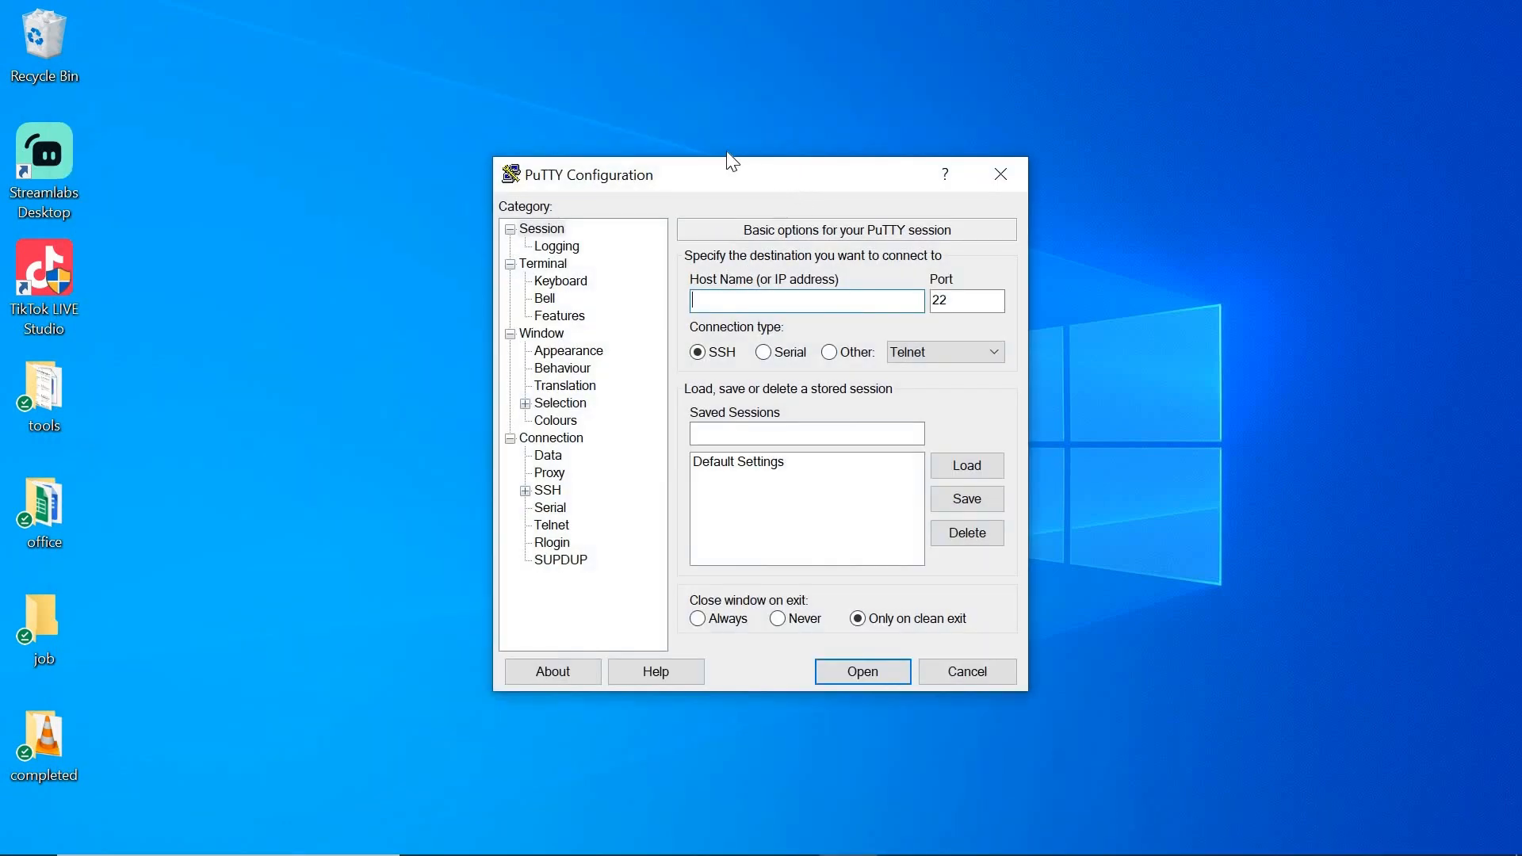
left_click_drag(796, 192, 718, 124)
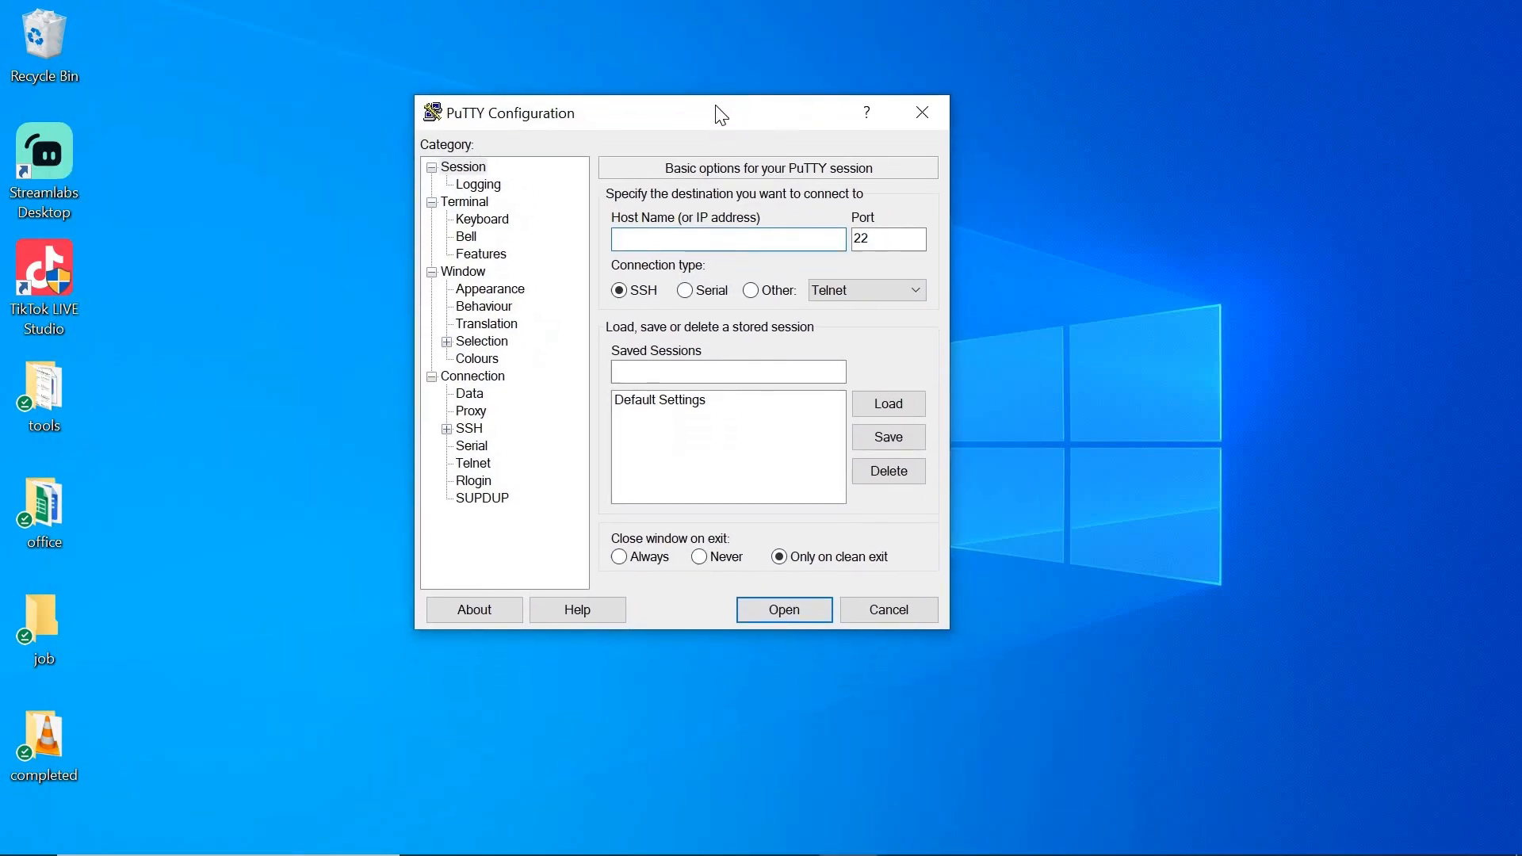
double_click(865, 233)
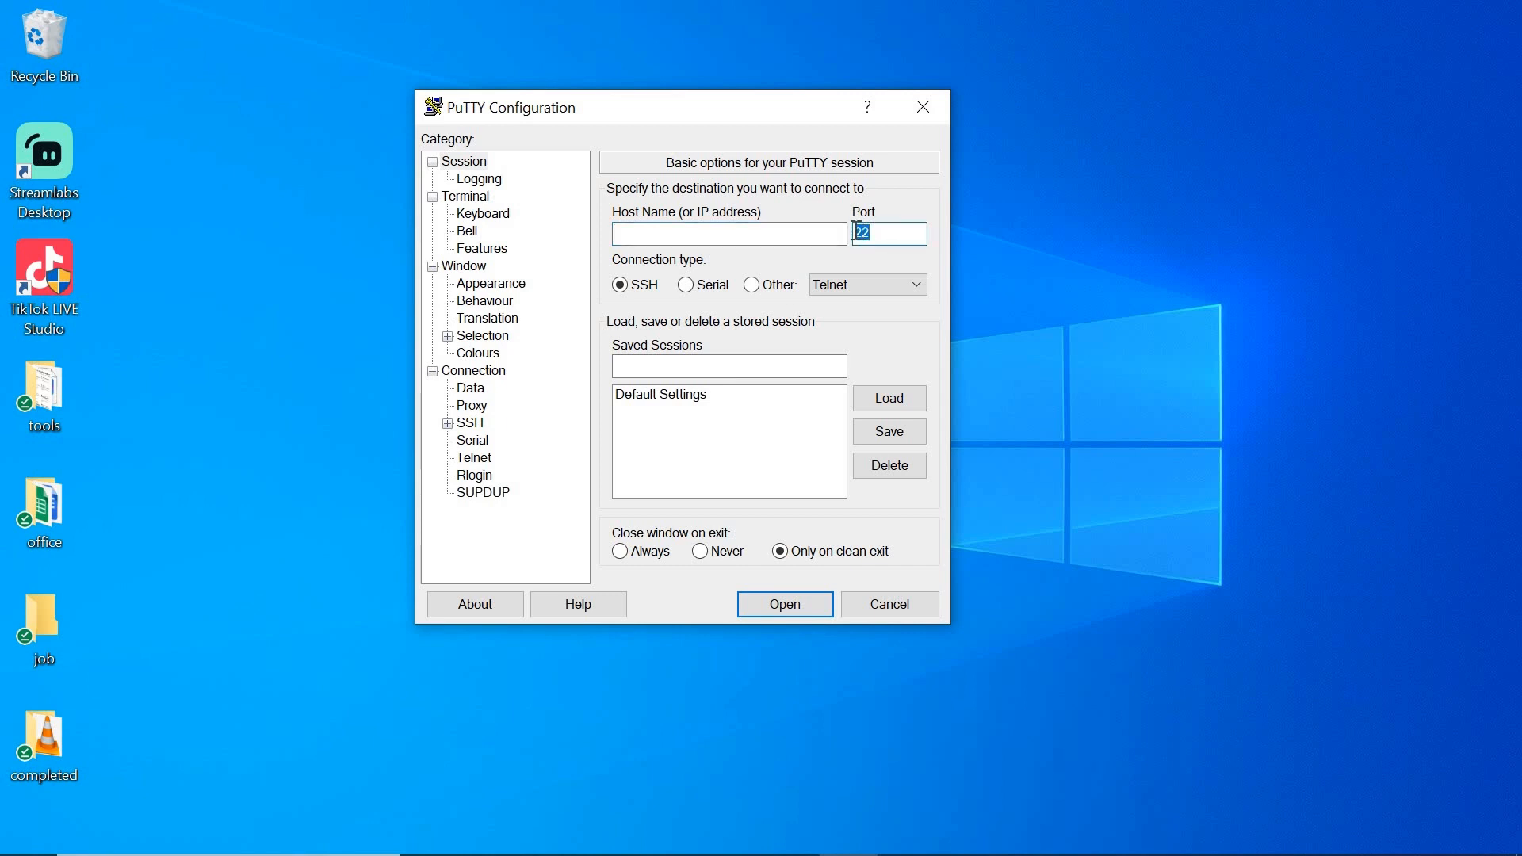
left_click(688, 234)
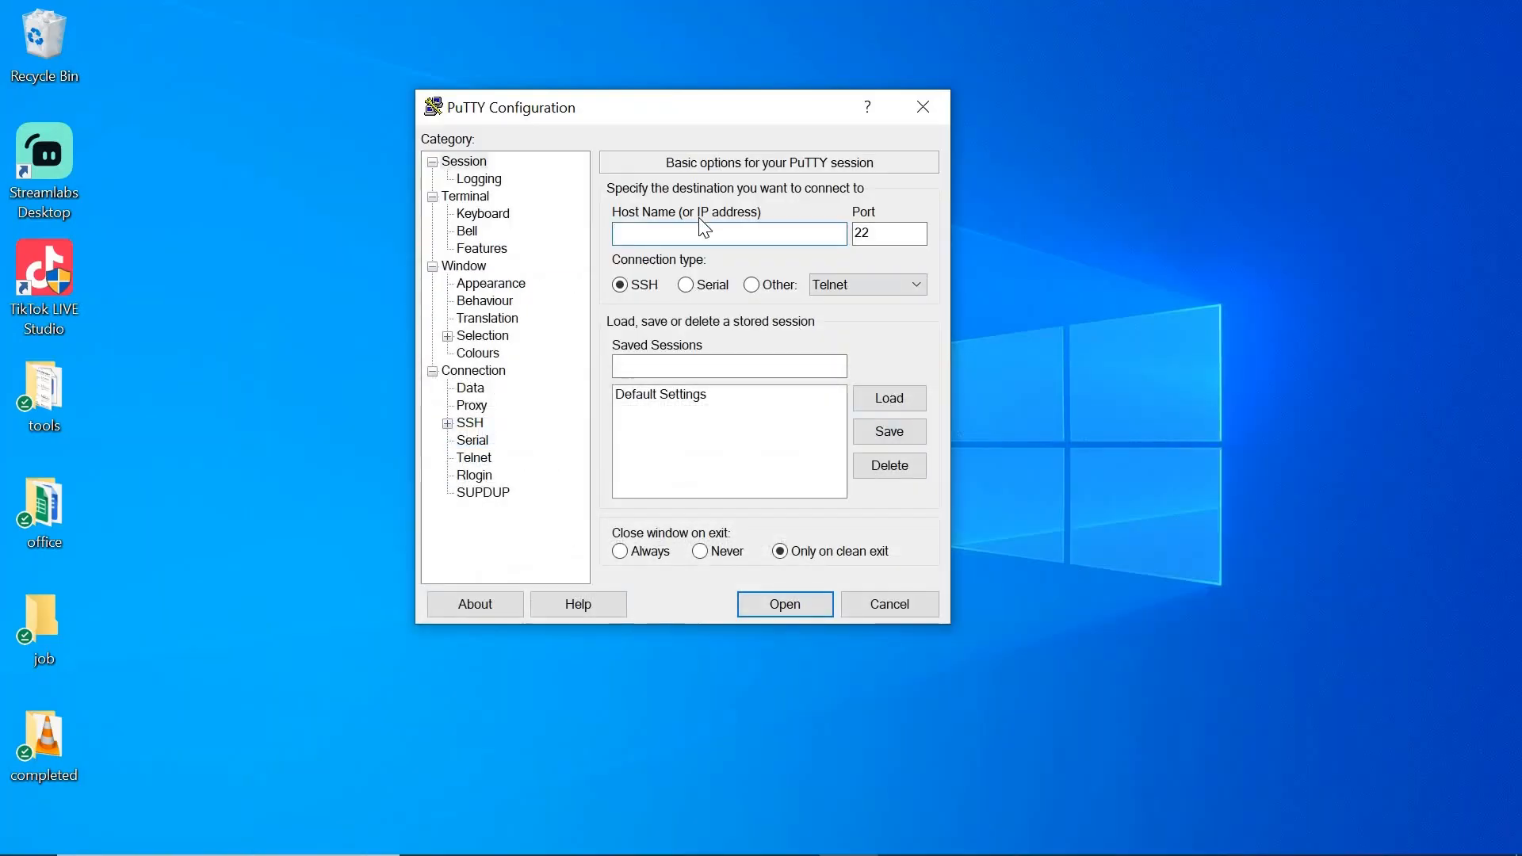
left_click(701, 228)
type("20.90.180.210")
Step: In the SSH authentication settings, choose ubuntukey from Downloads as the private key file for authentication
left_click(448, 423)
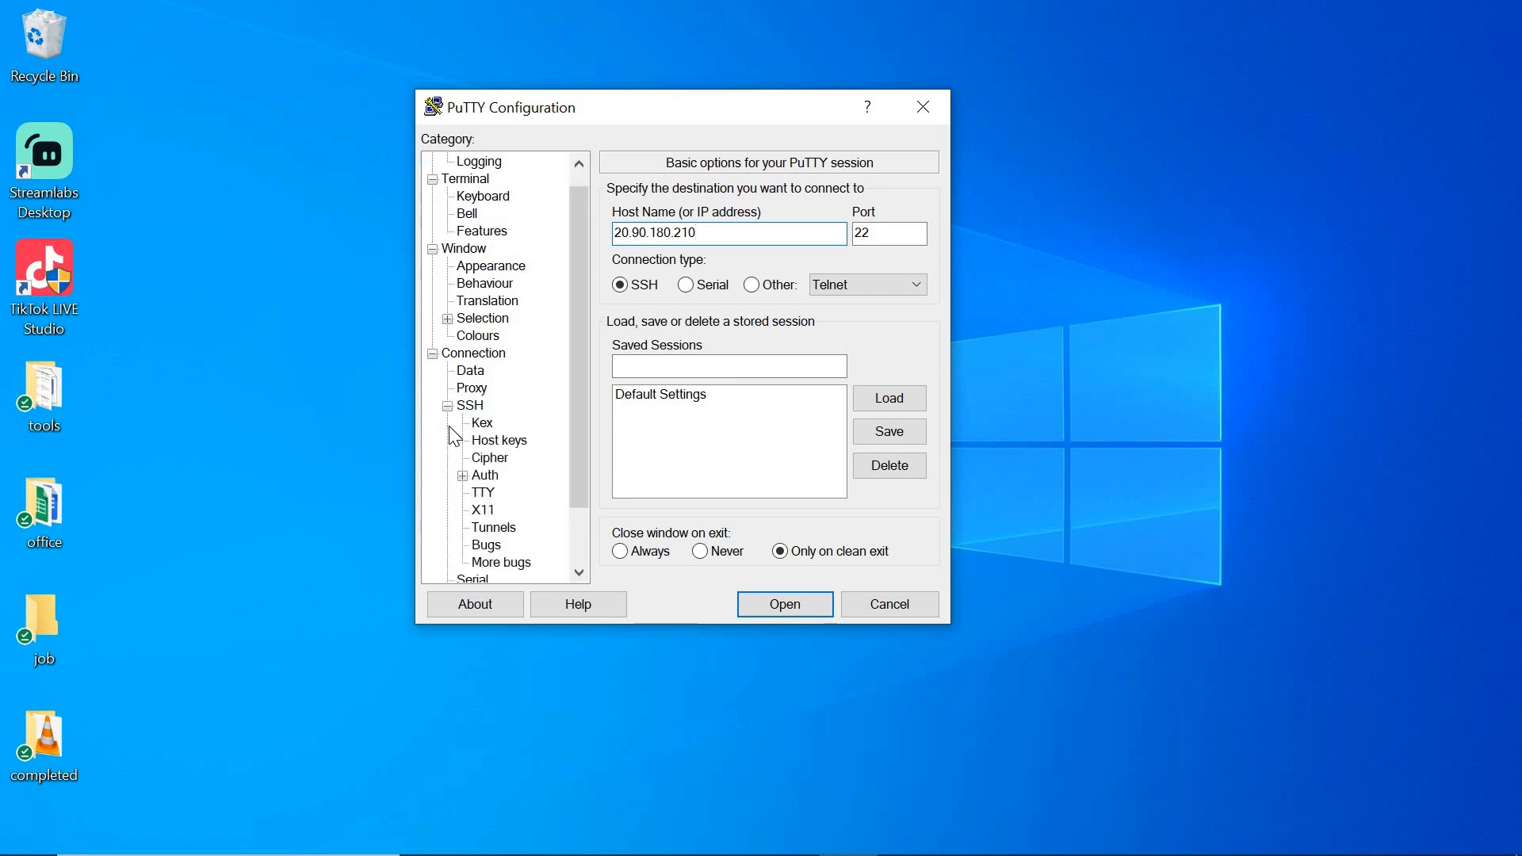
left_click(462, 476)
left_click(462, 476)
left_click(478, 476)
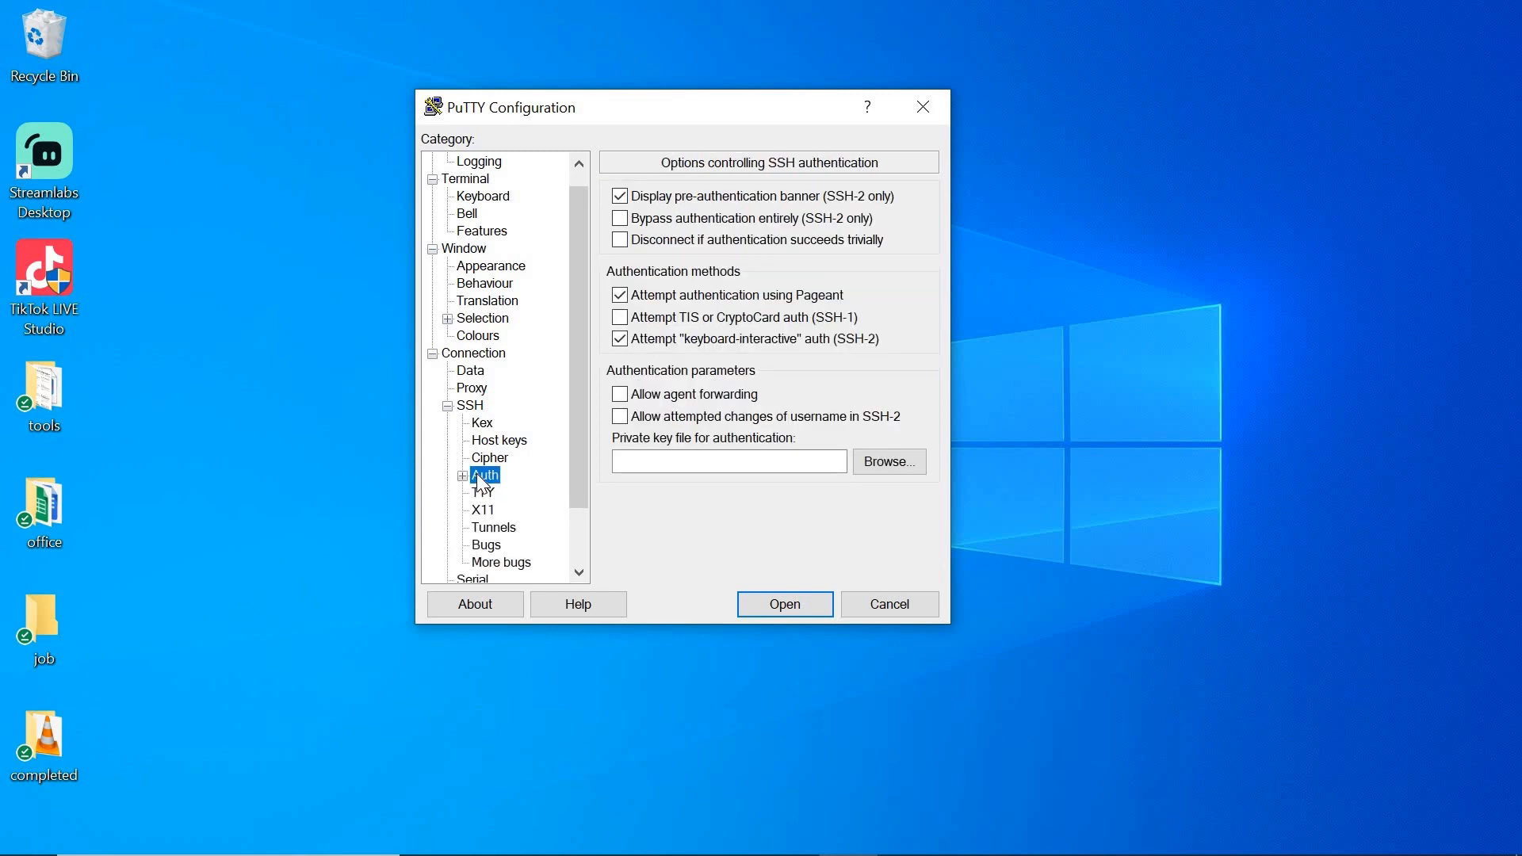
left_click(896, 468)
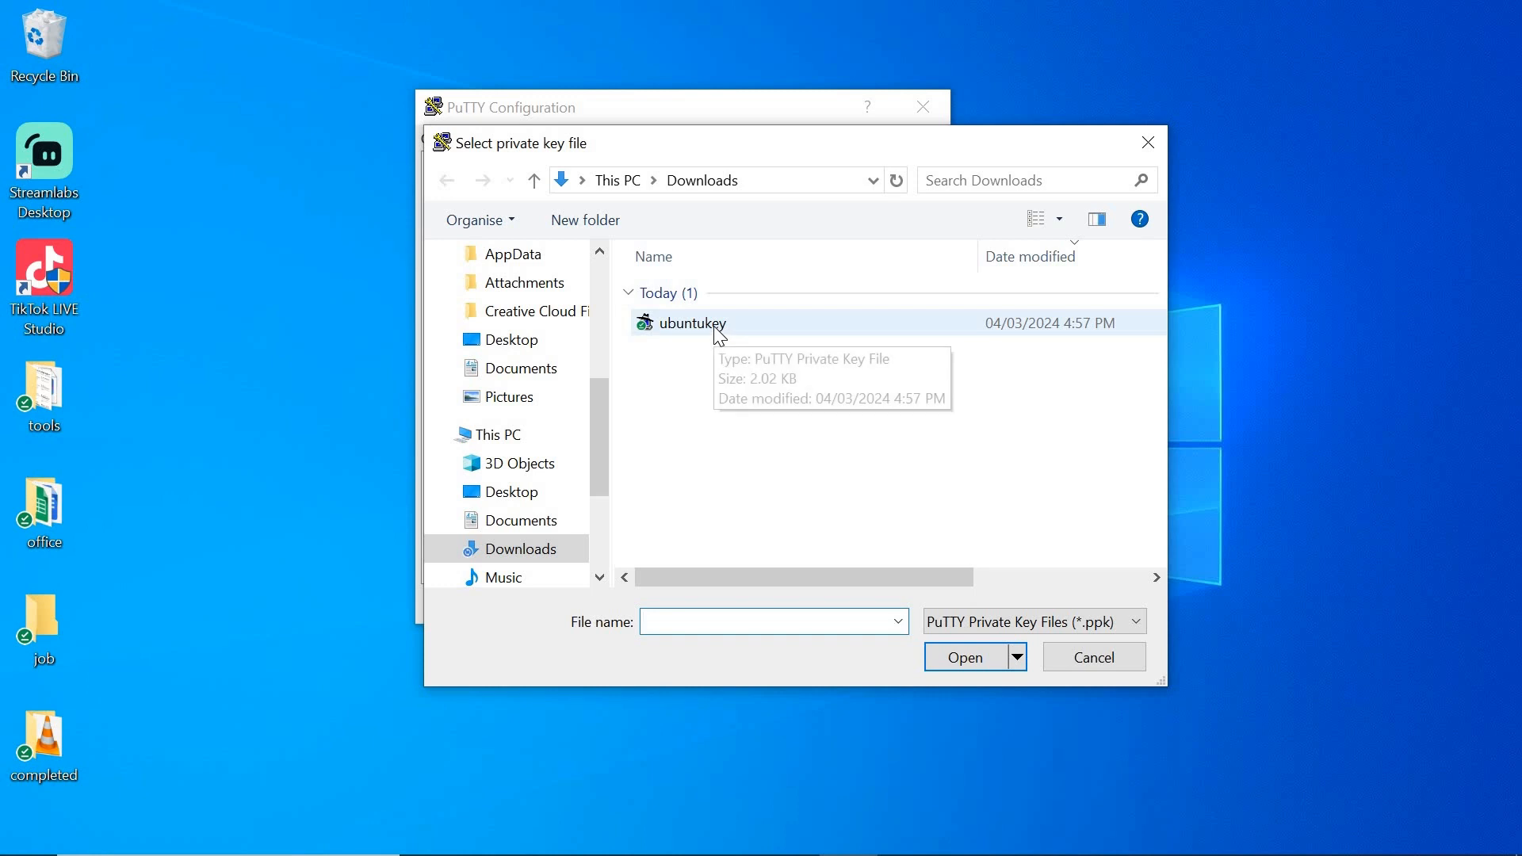
left_click(720, 336)
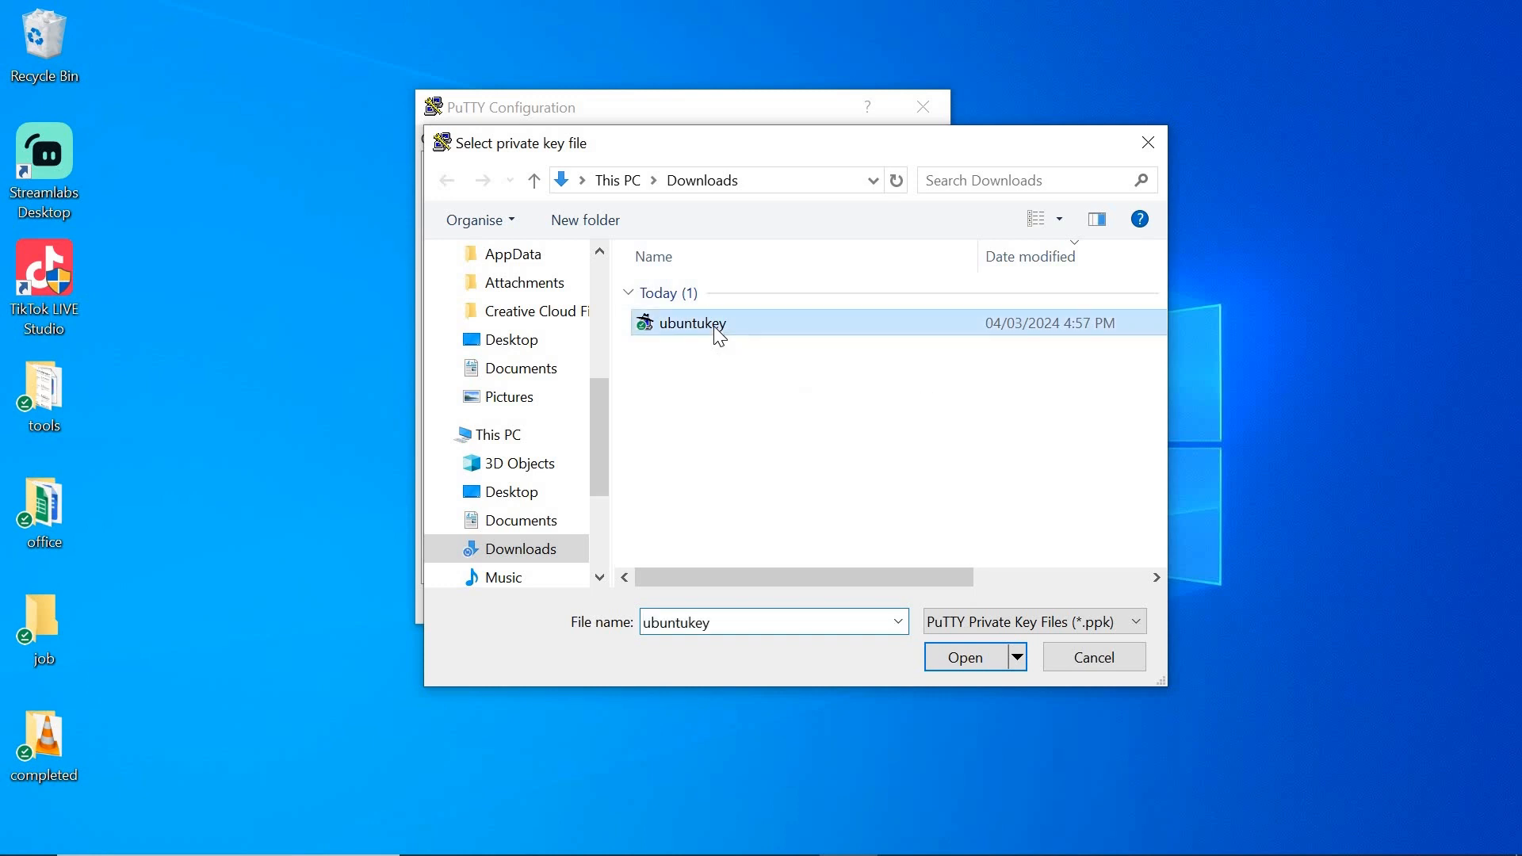
left_click(966, 659)
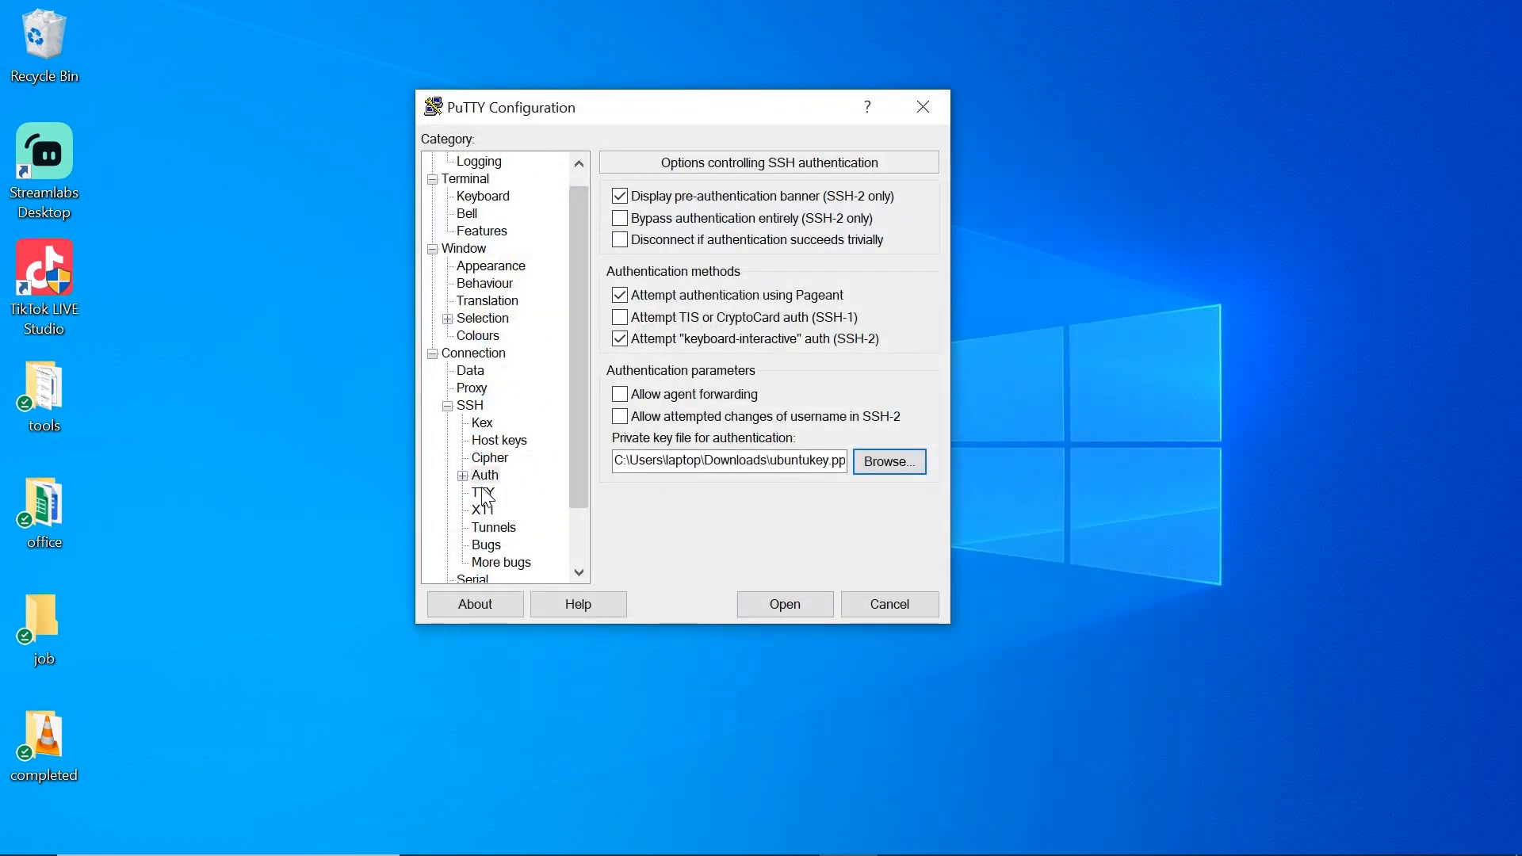
left_click(463, 476)
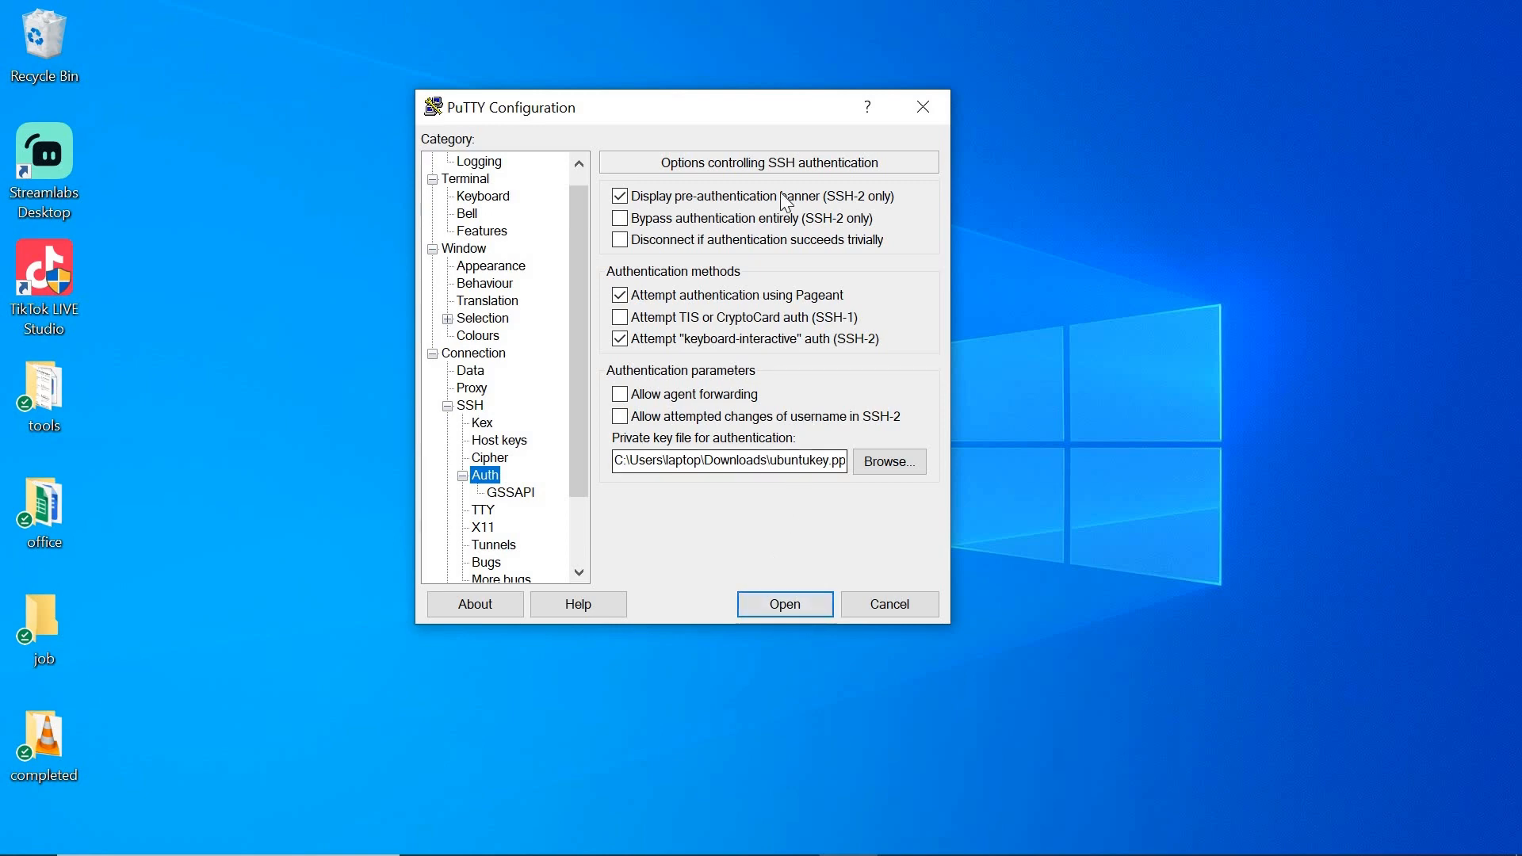
Step: Start the SSH session, accept the server's host key, and log in as azureuser
left_click(773, 609)
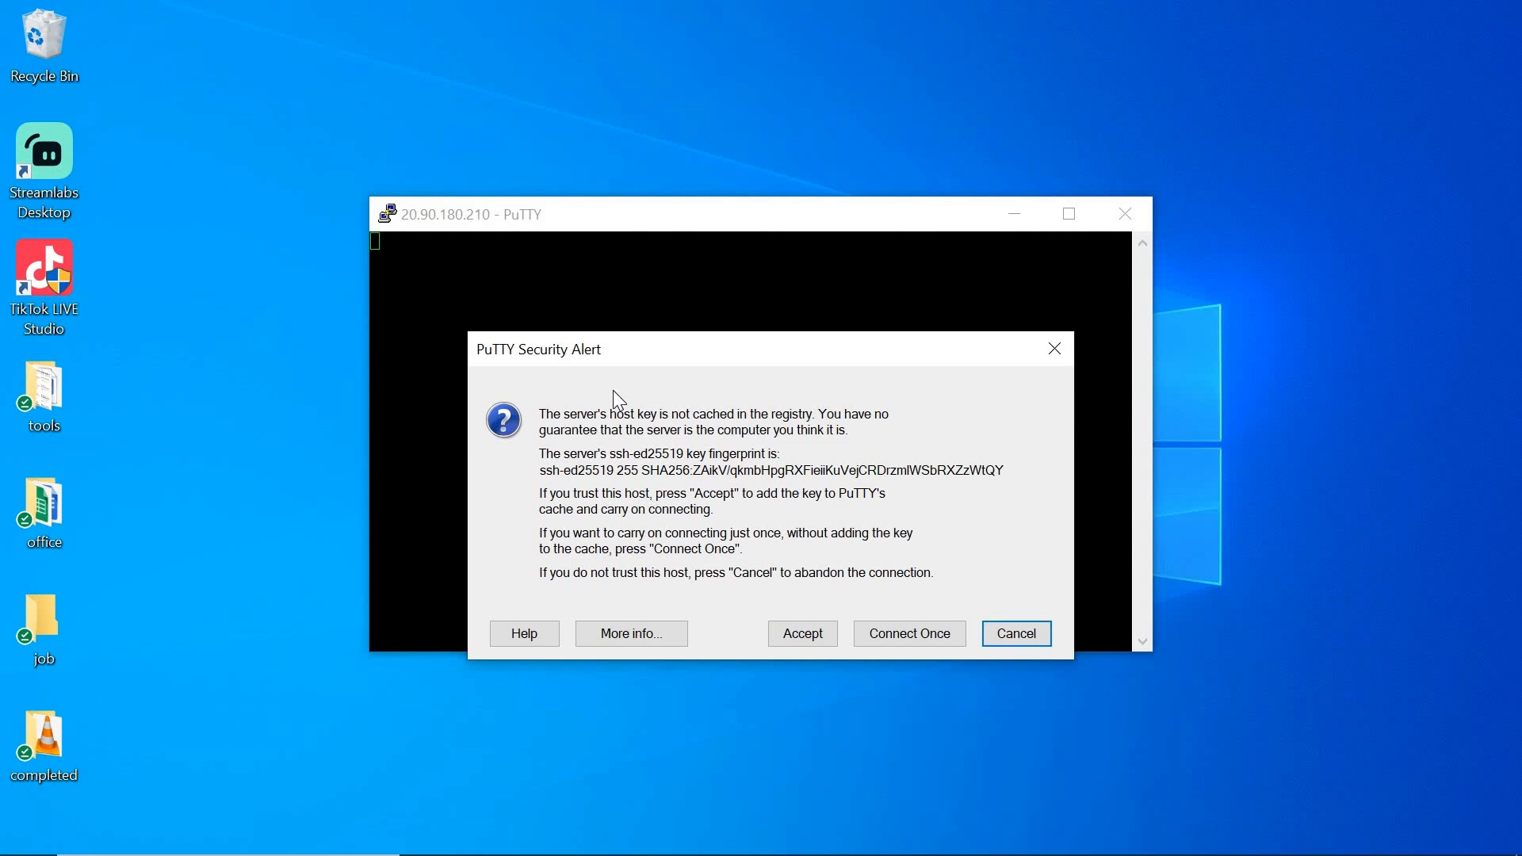
left_click(792, 639)
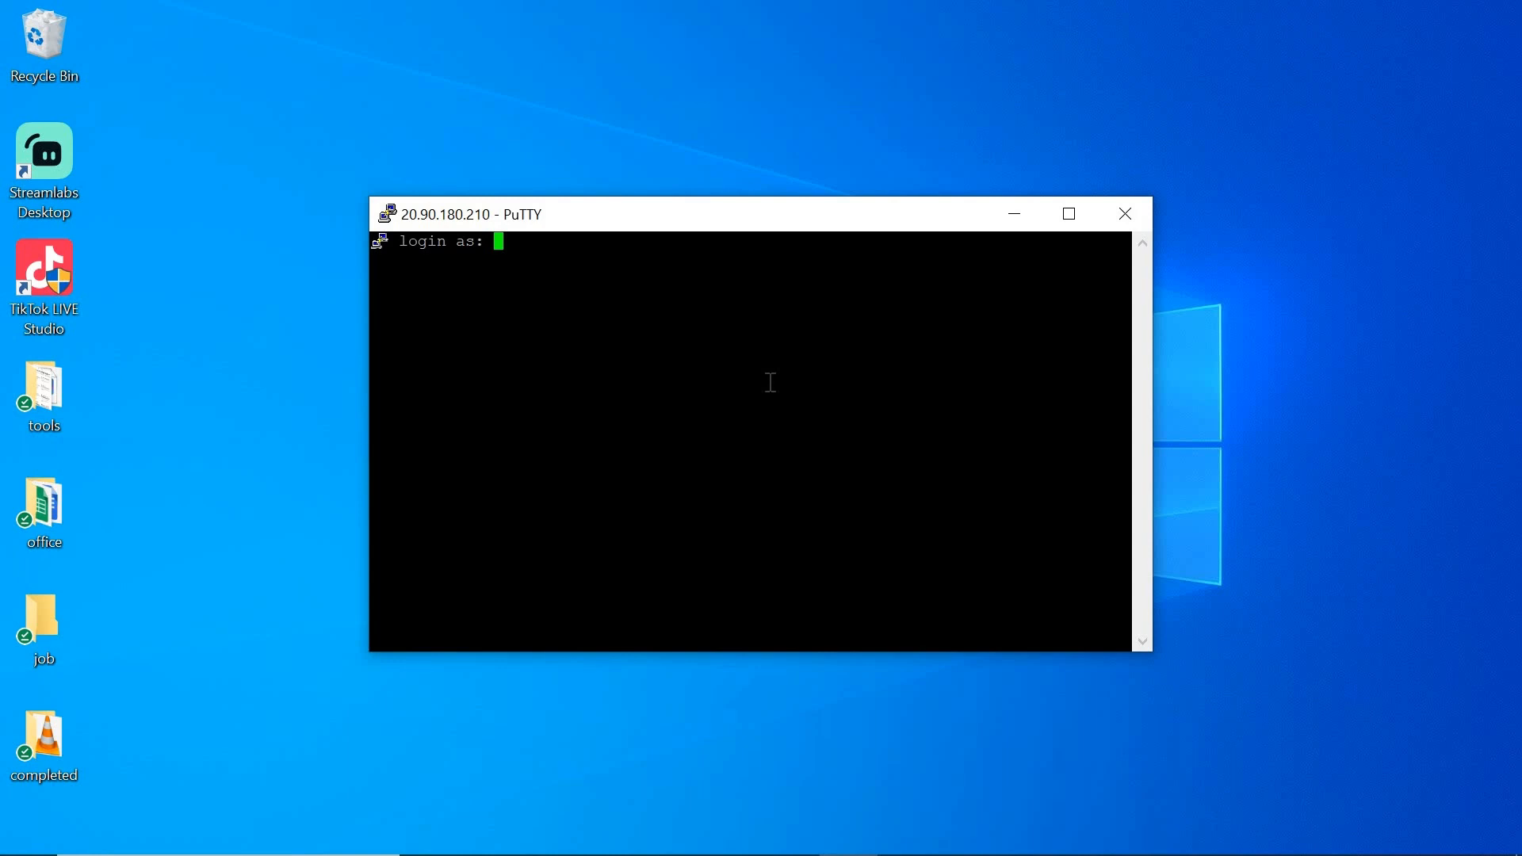
type("azureuser")
key("Return")
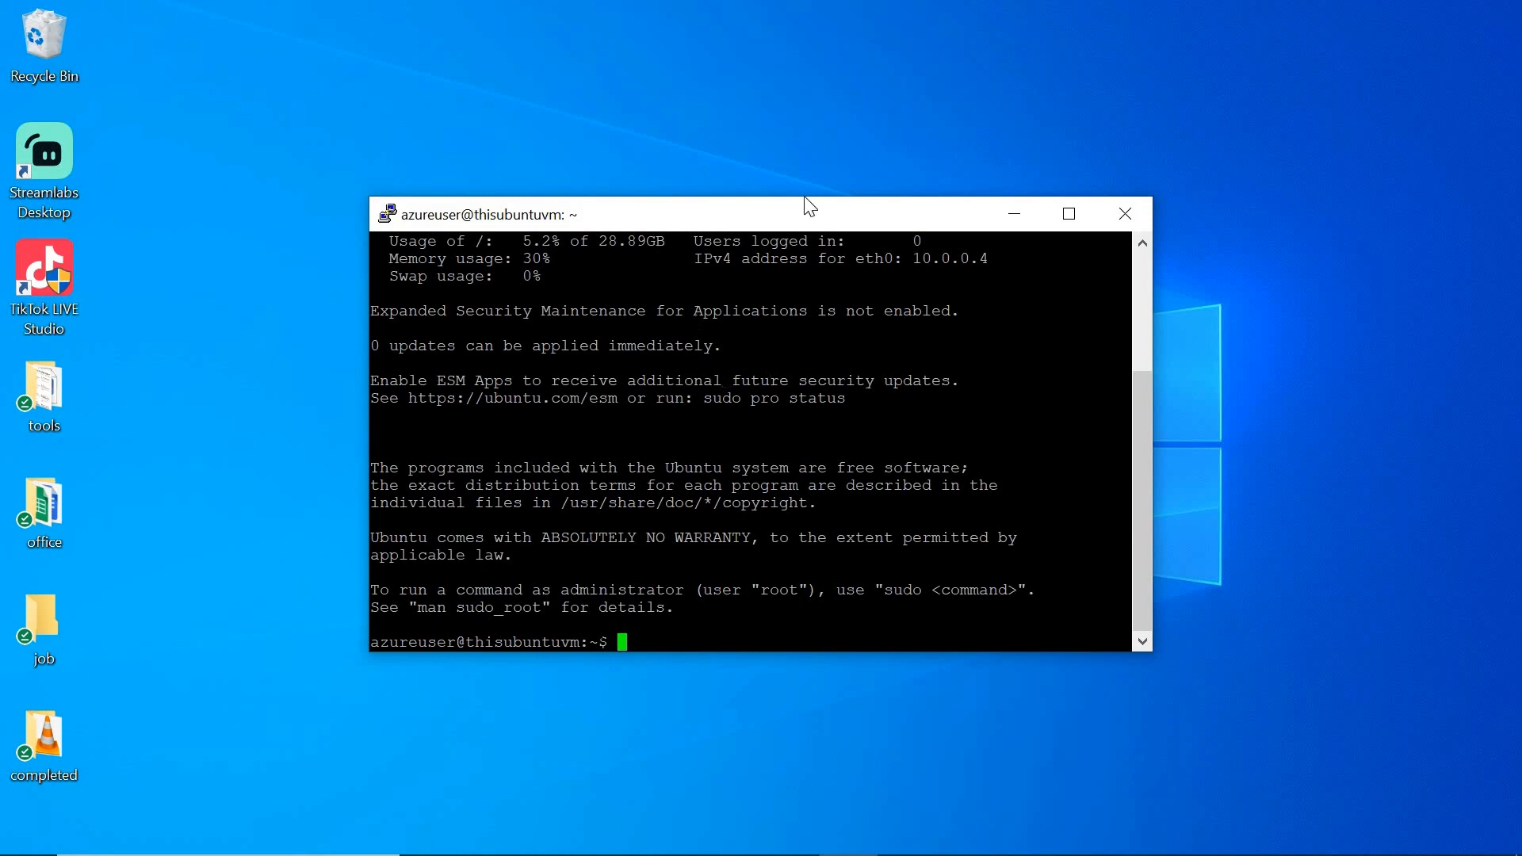
Step: Maximize the terminal window and run sudo apt-get -y update on the virtual machine
left_click_drag(805, 200, 923, 70)
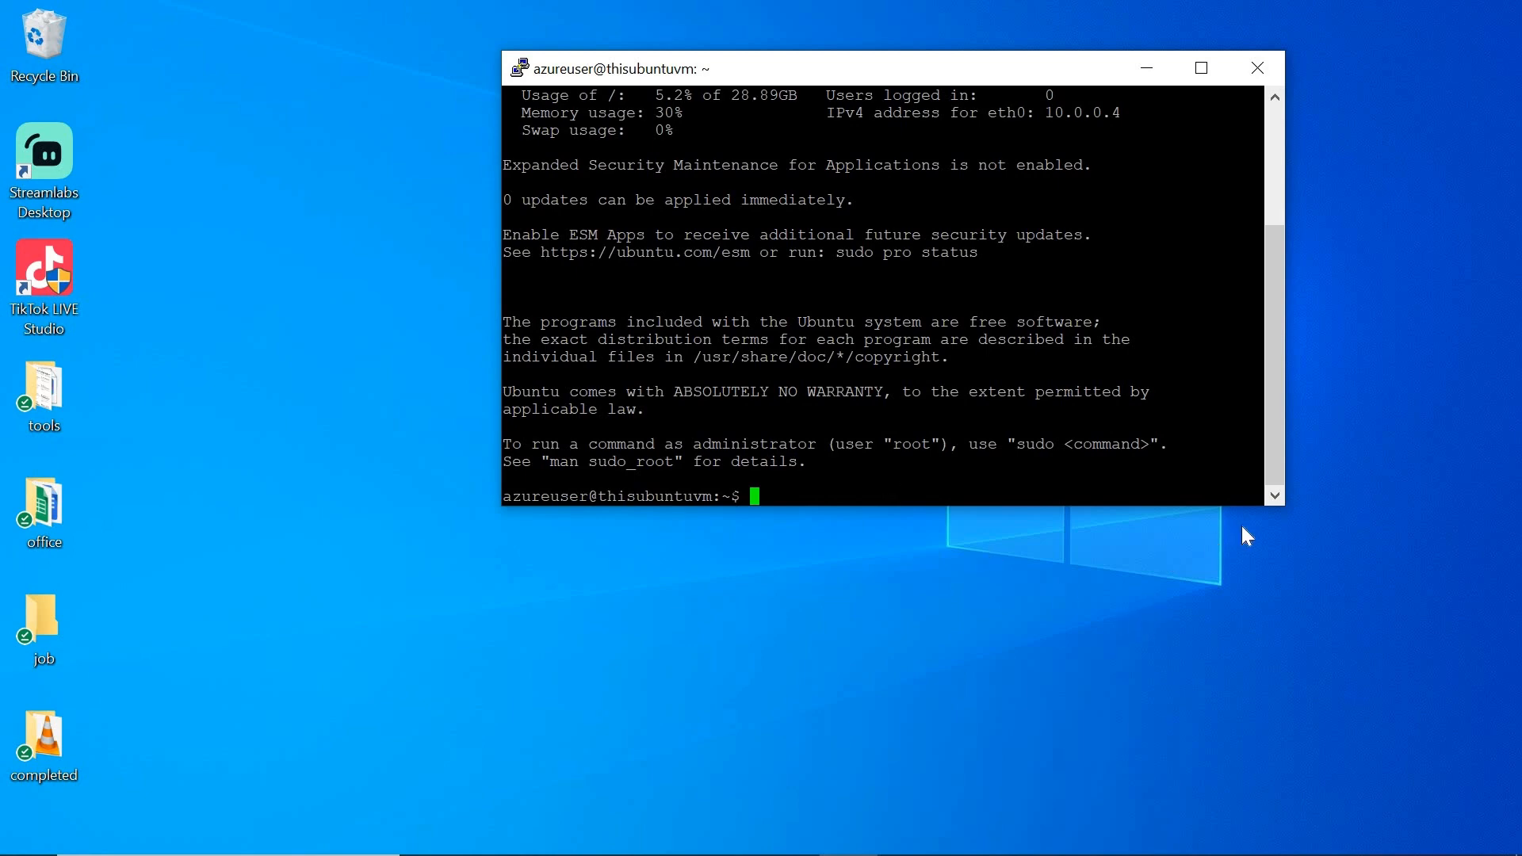
left_click(1200, 74)
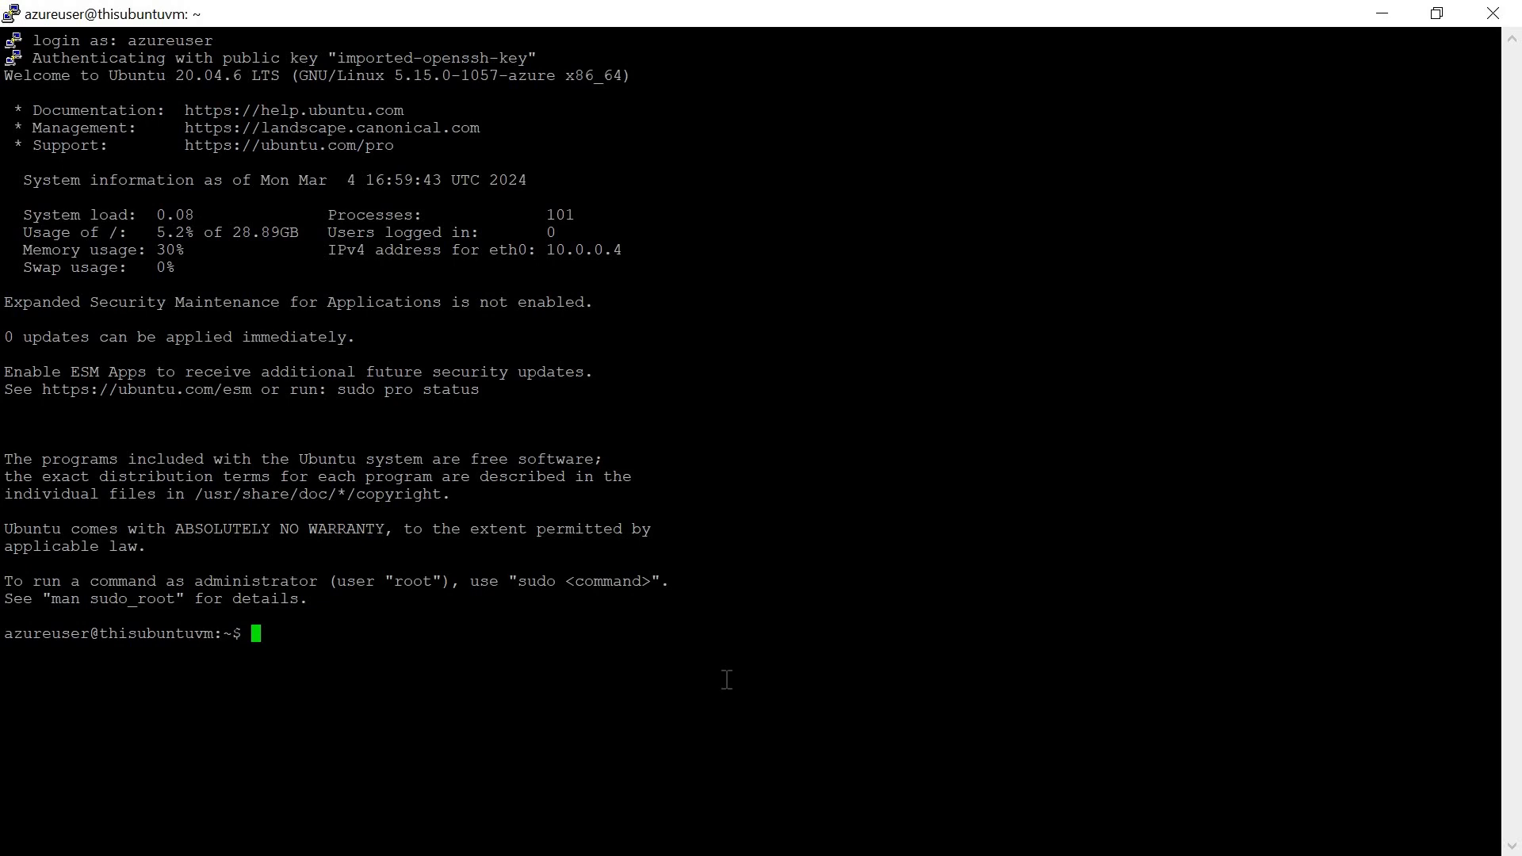
right_click(452, 656)
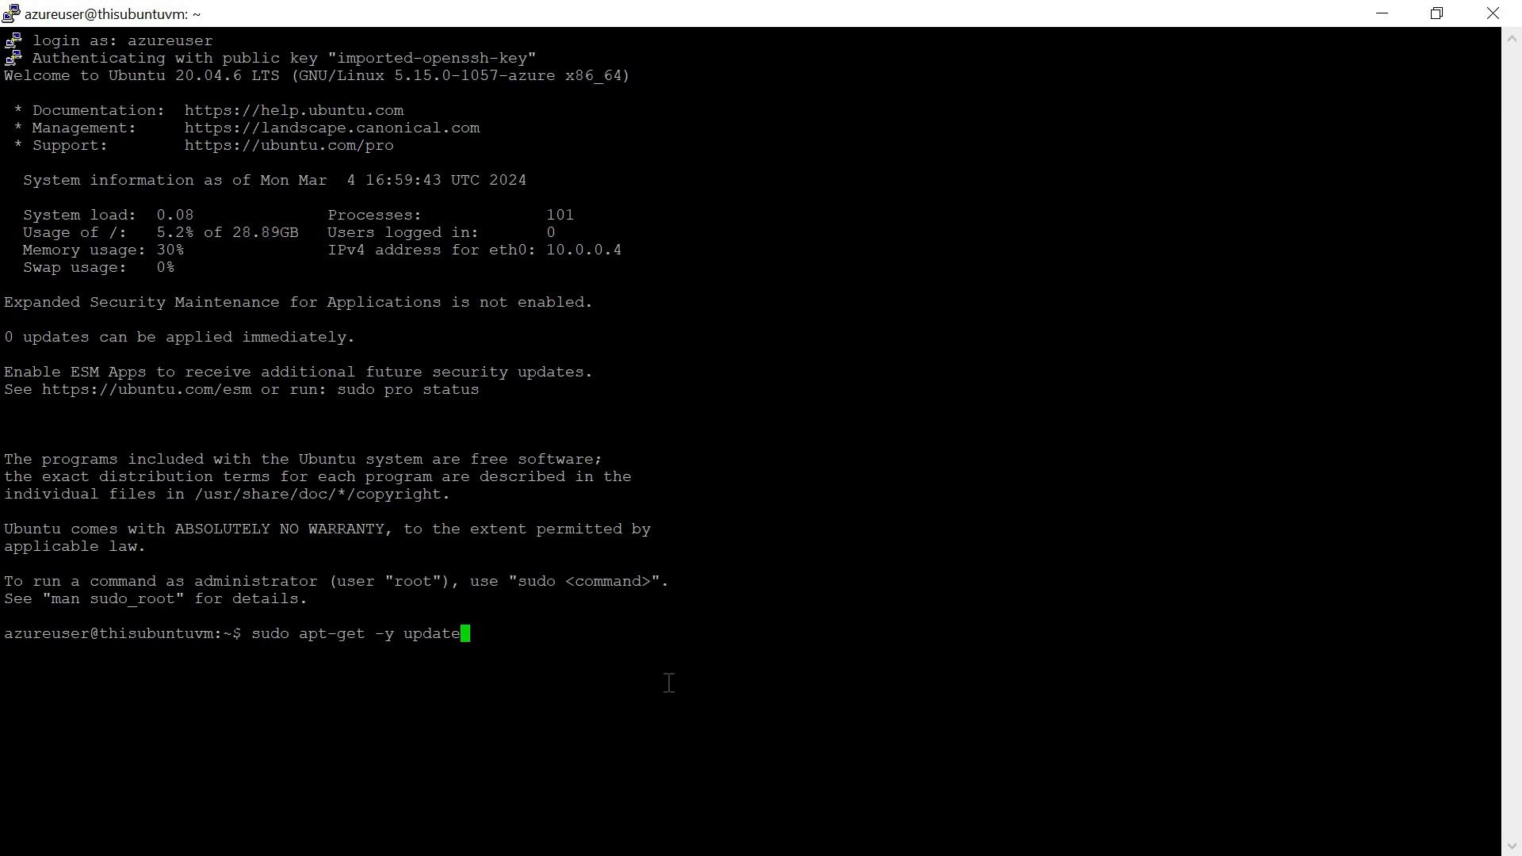
key("Return")
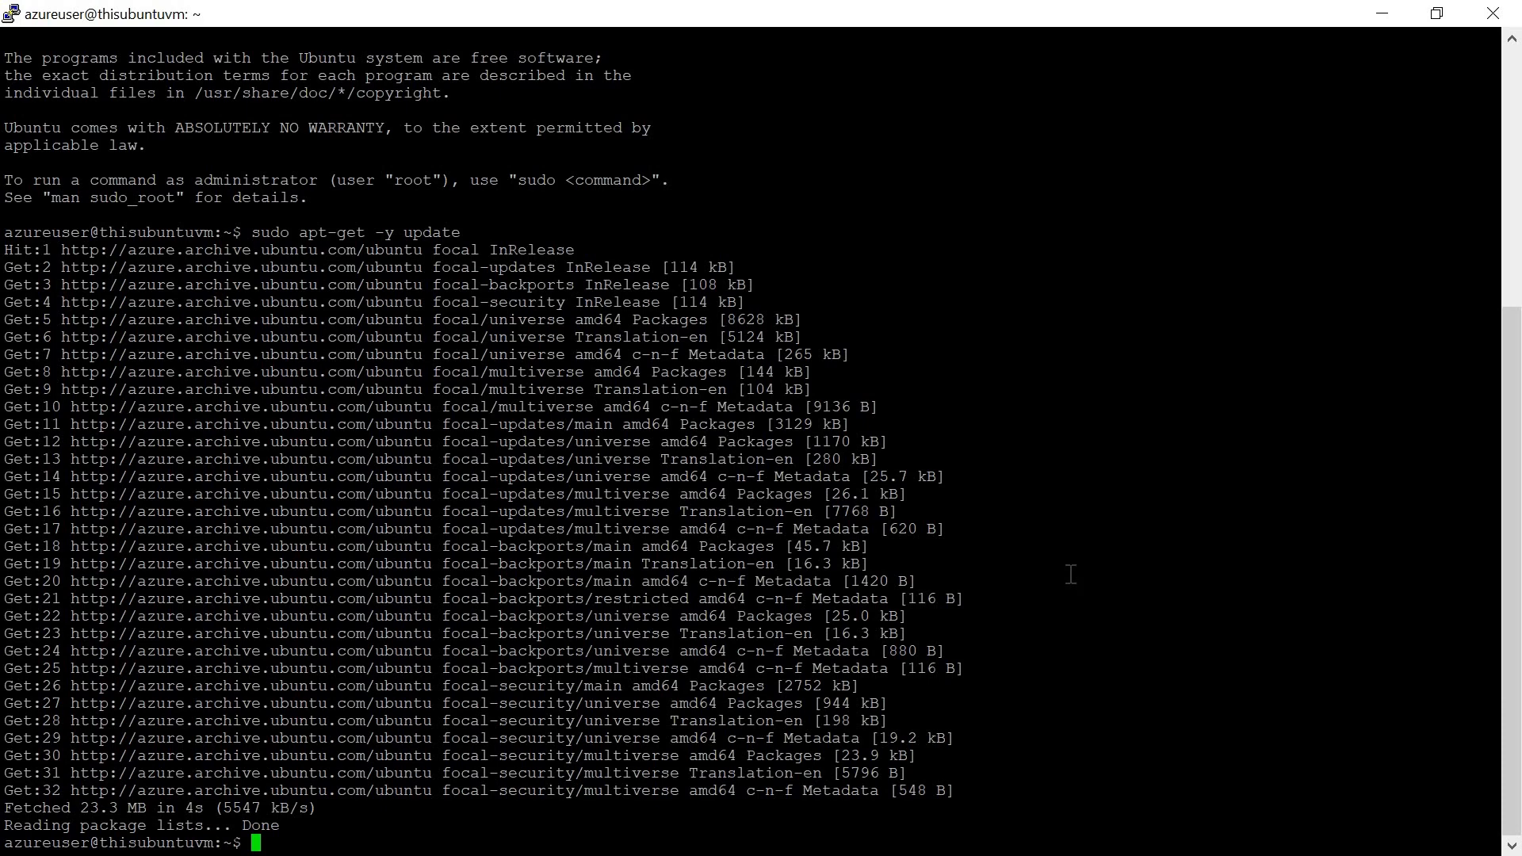
Step: Install the nginx web server on the virtual machine with sudo apt-get -y install nginx
right_click(471, 826)
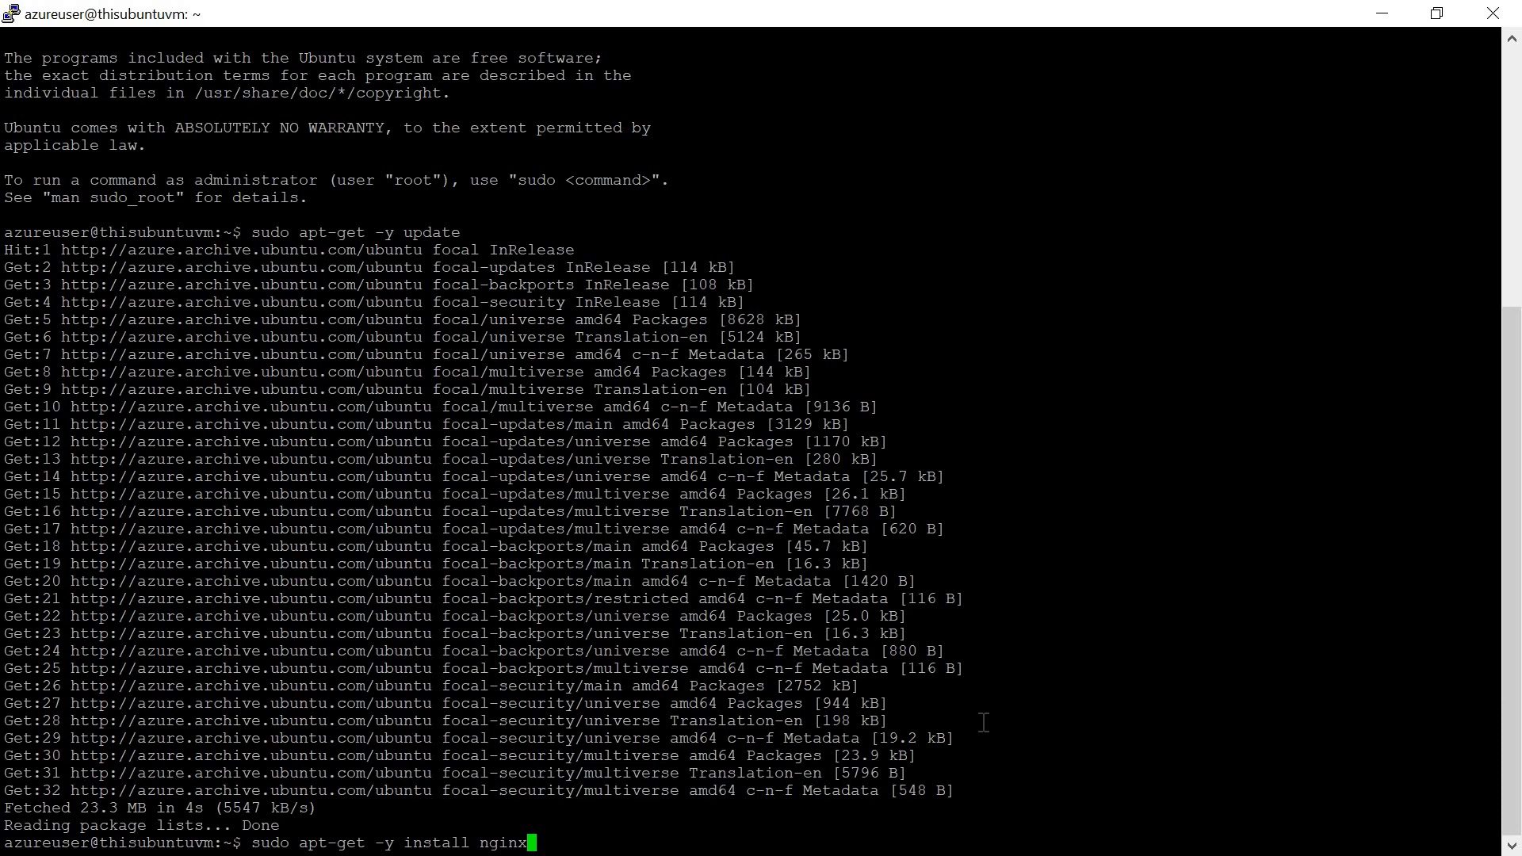
key("Return")
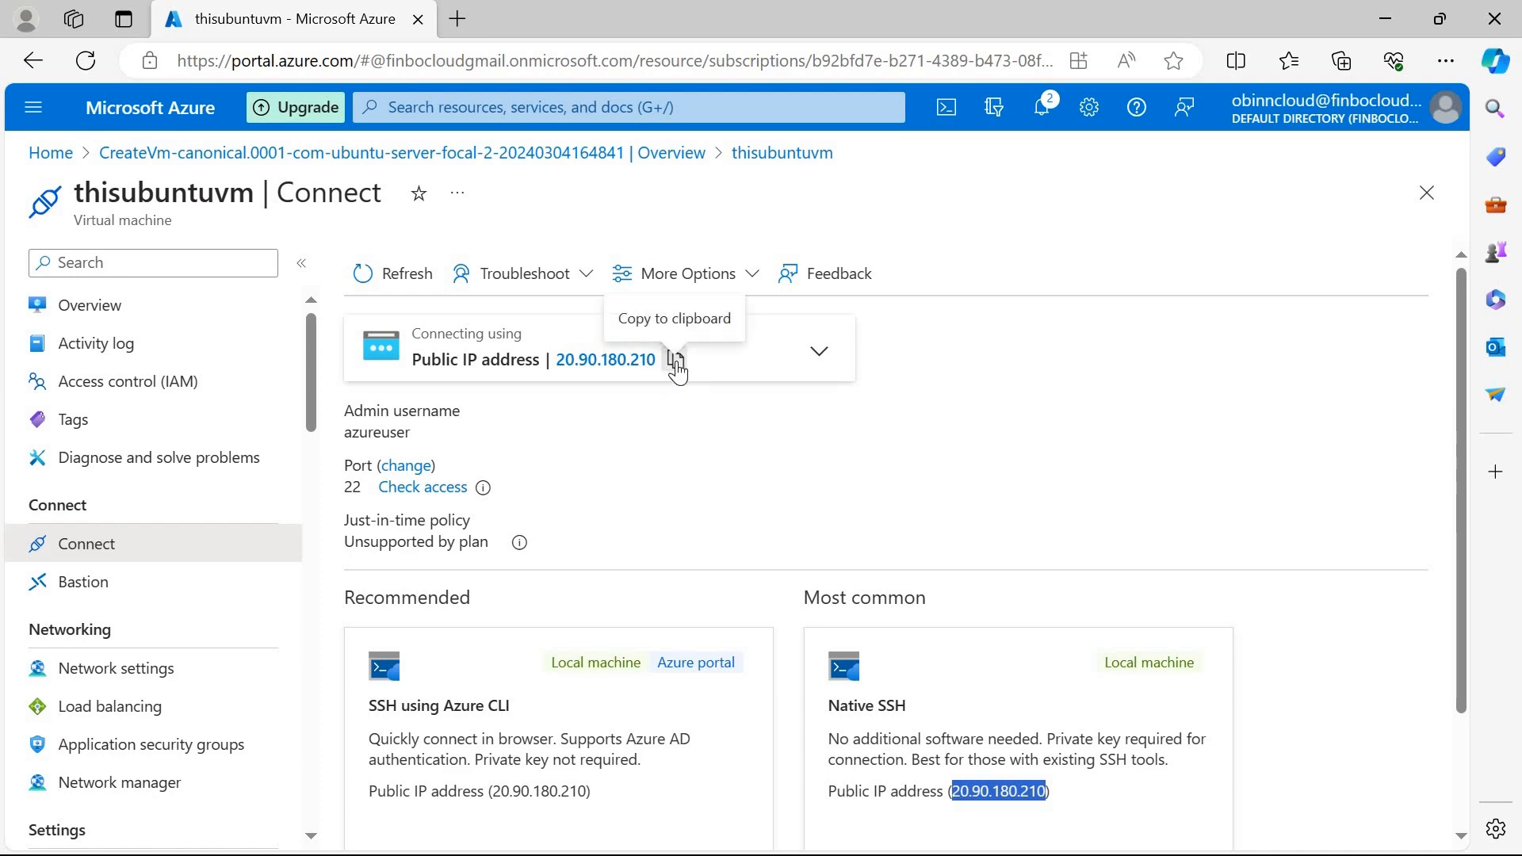
Step: Copy the virtual machine's public IP address from the Azure portal in the browser and open 20.90.180.210 in a new tab
left_click(674, 359)
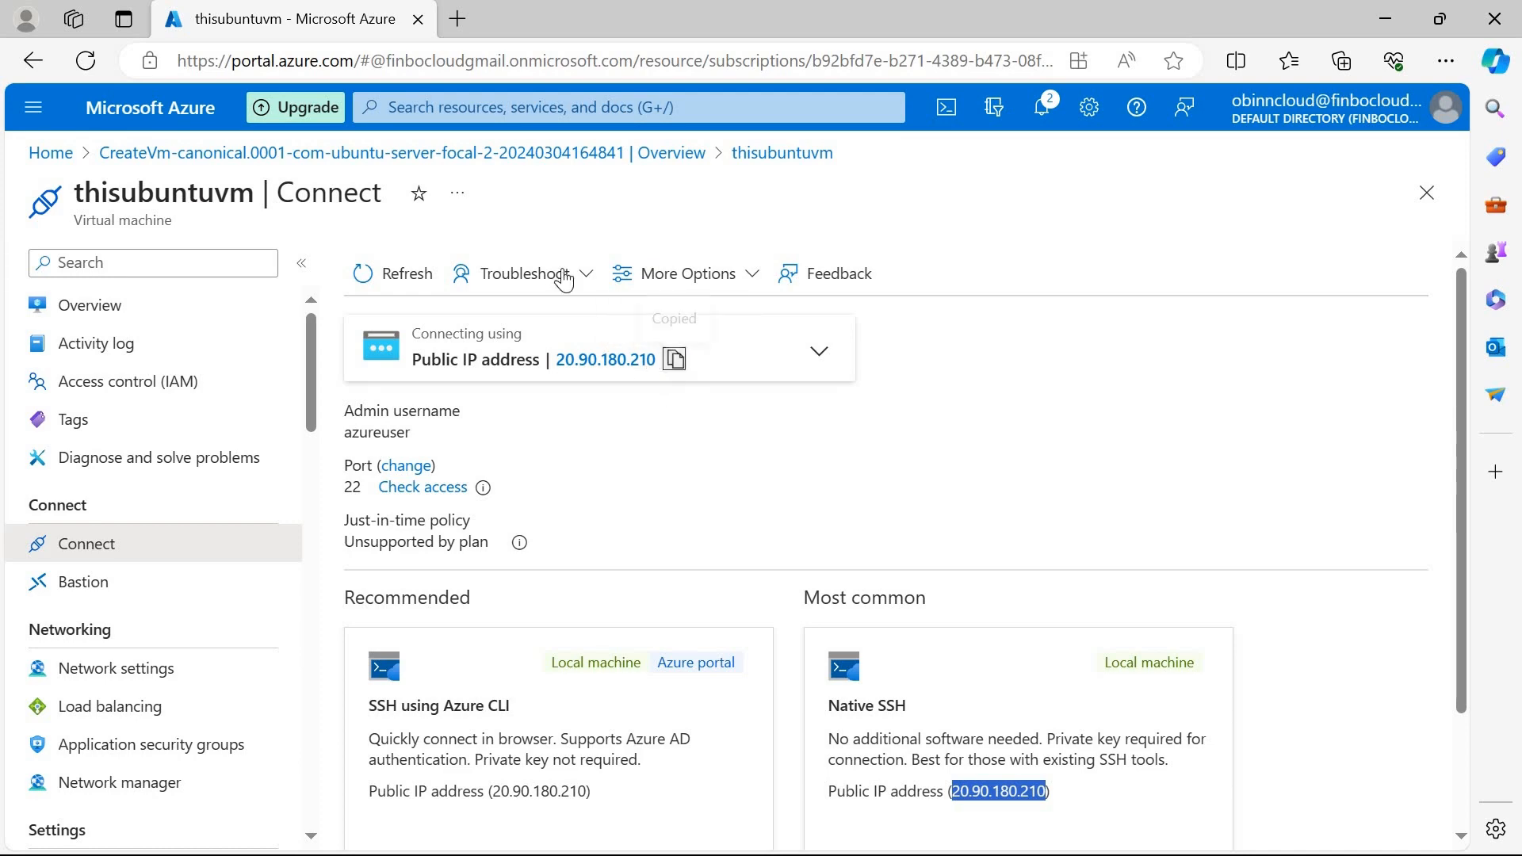
left_click(458, 19)
left_click(468, 60)
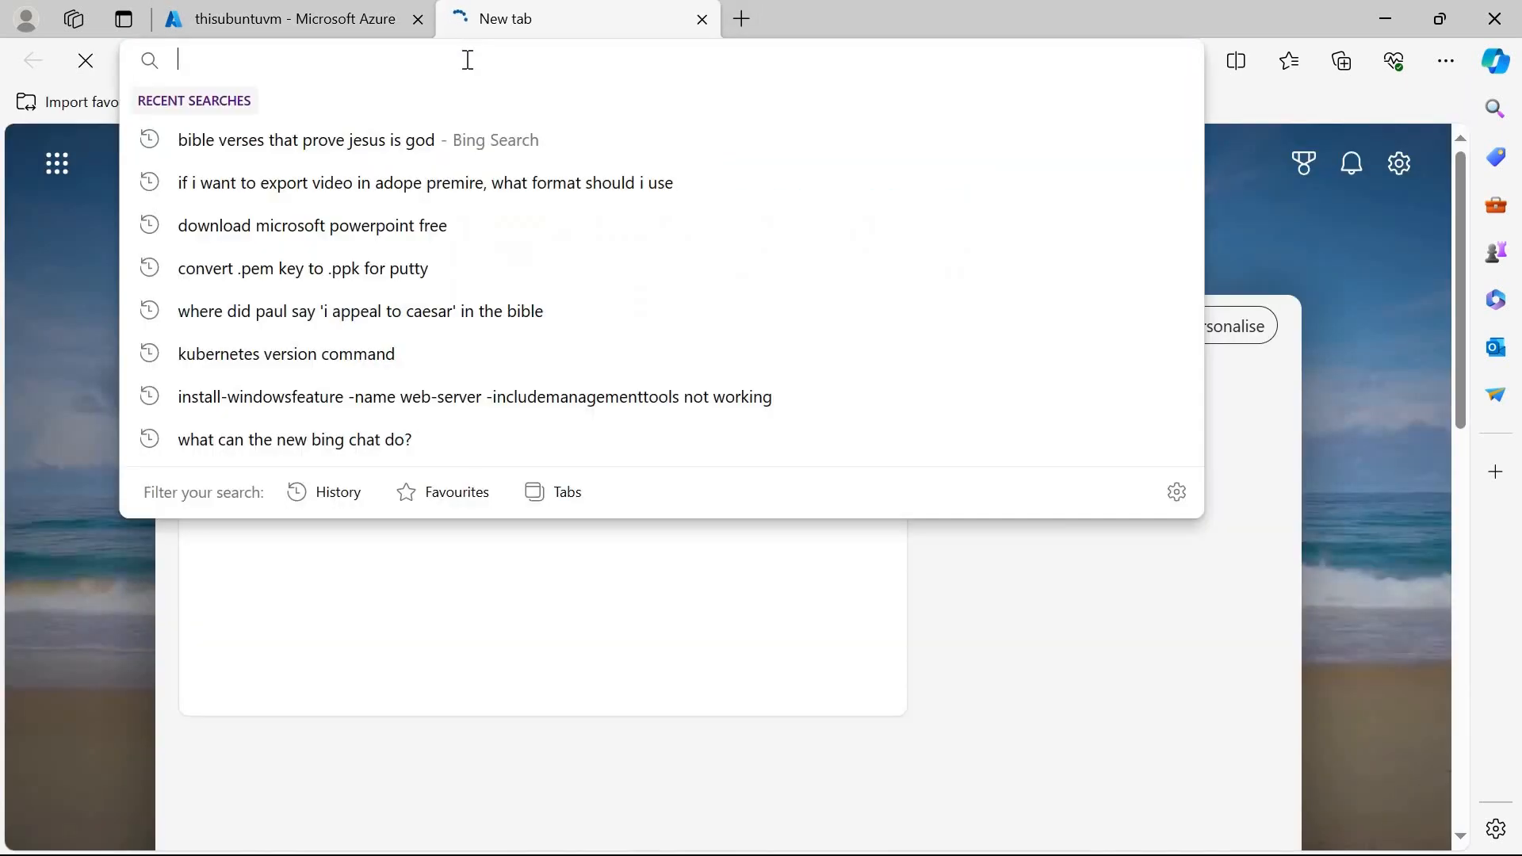
key("ctrl+v")
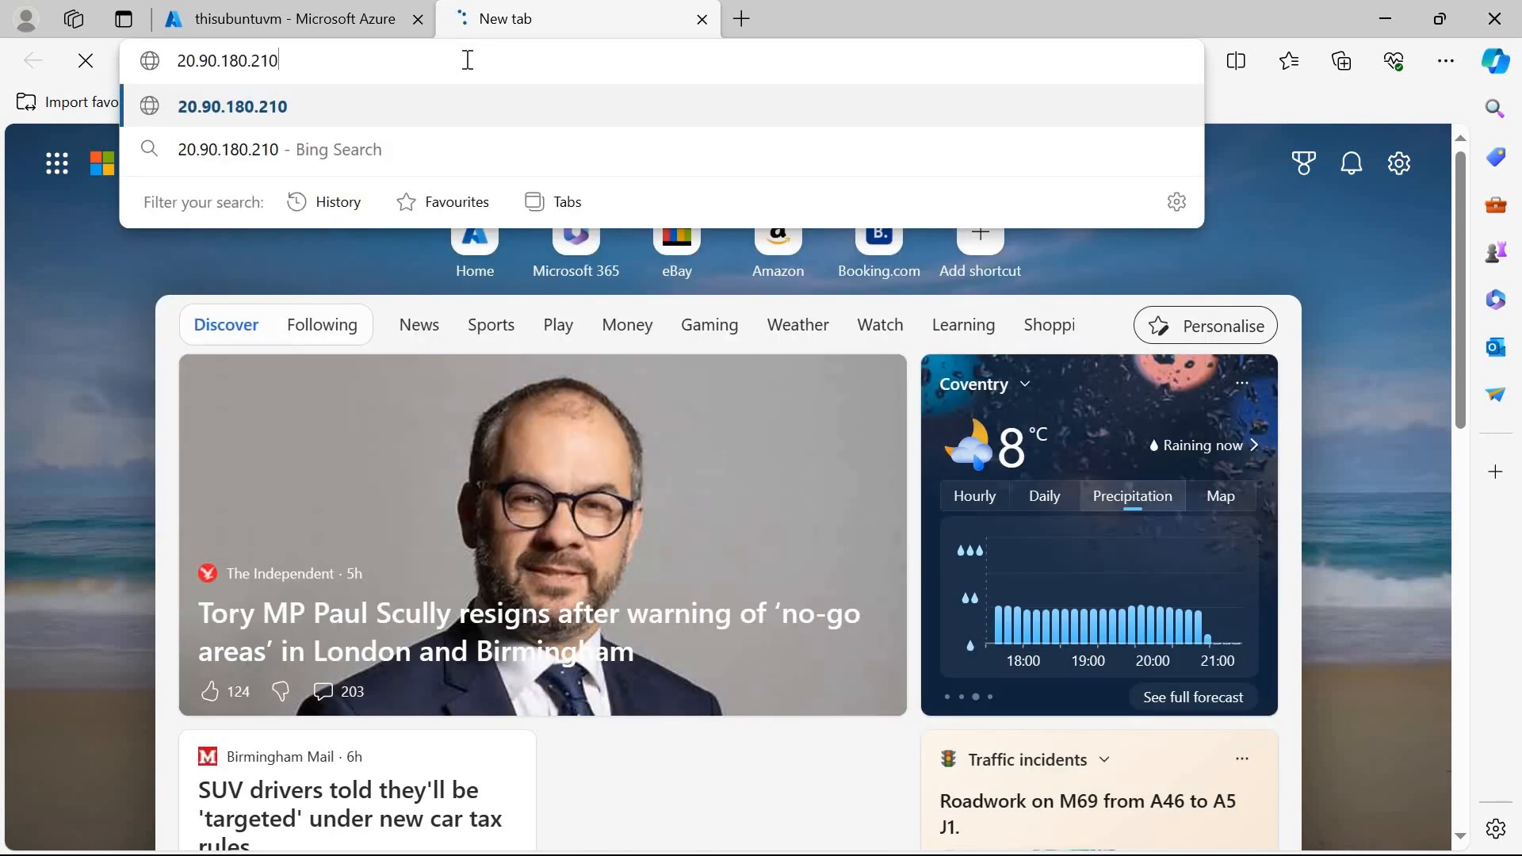
key("Return")
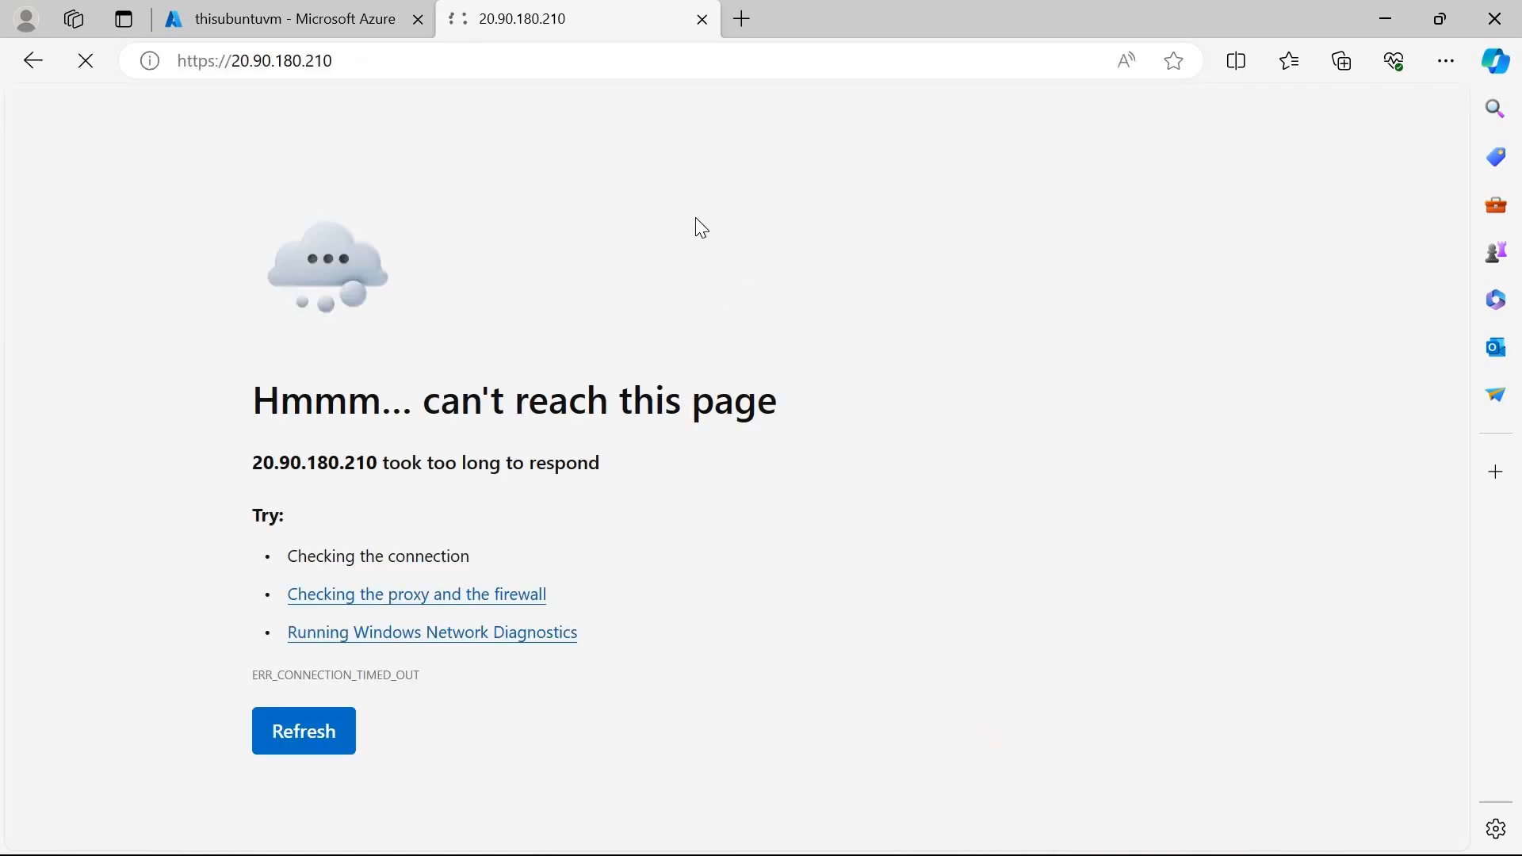
left_click(214, 61)
left_click(216, 61)
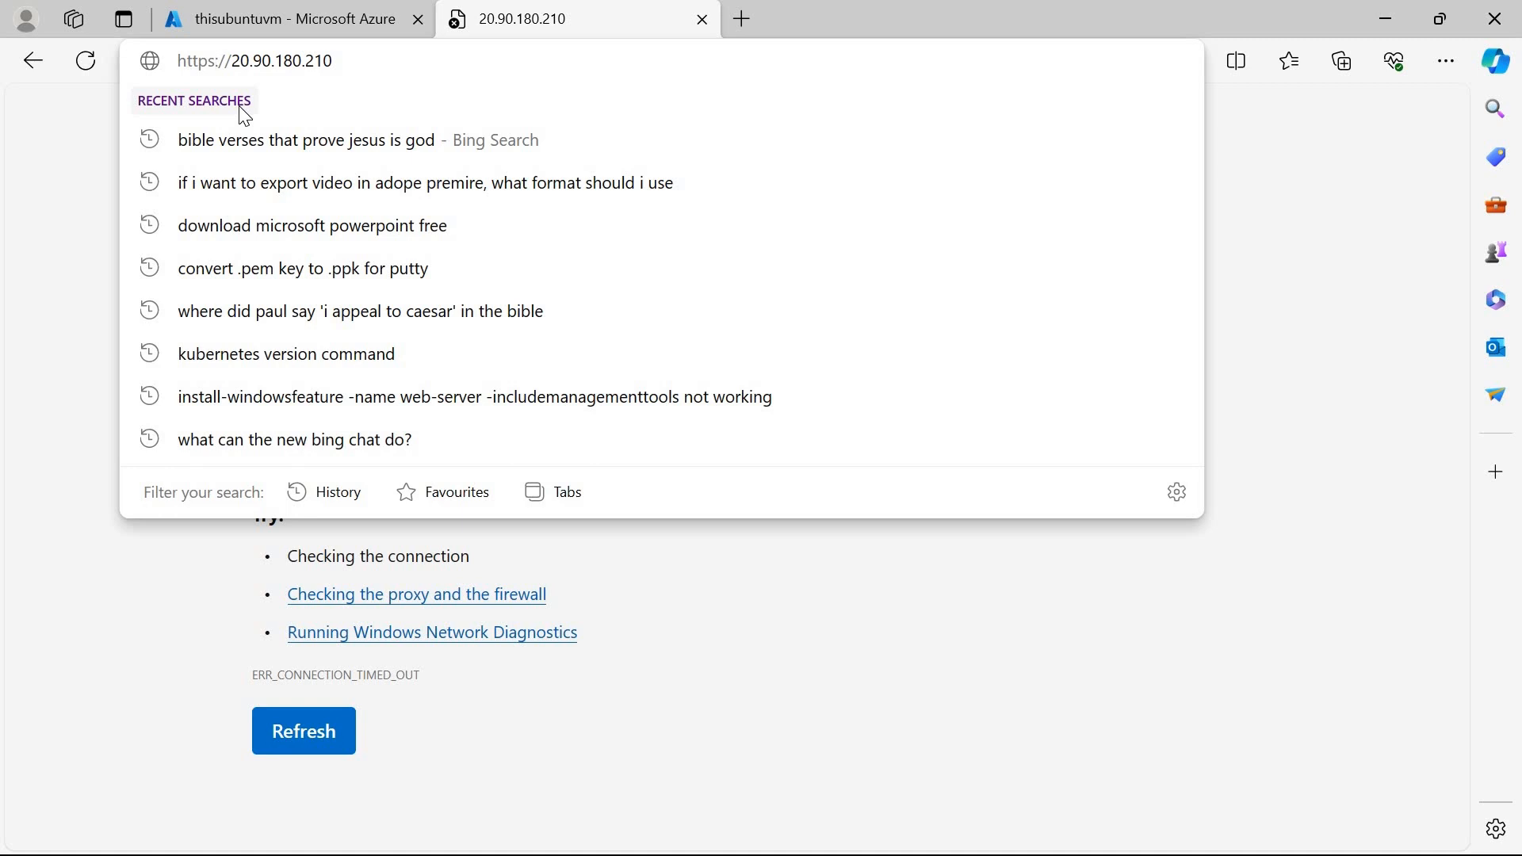
key("BackSpace")
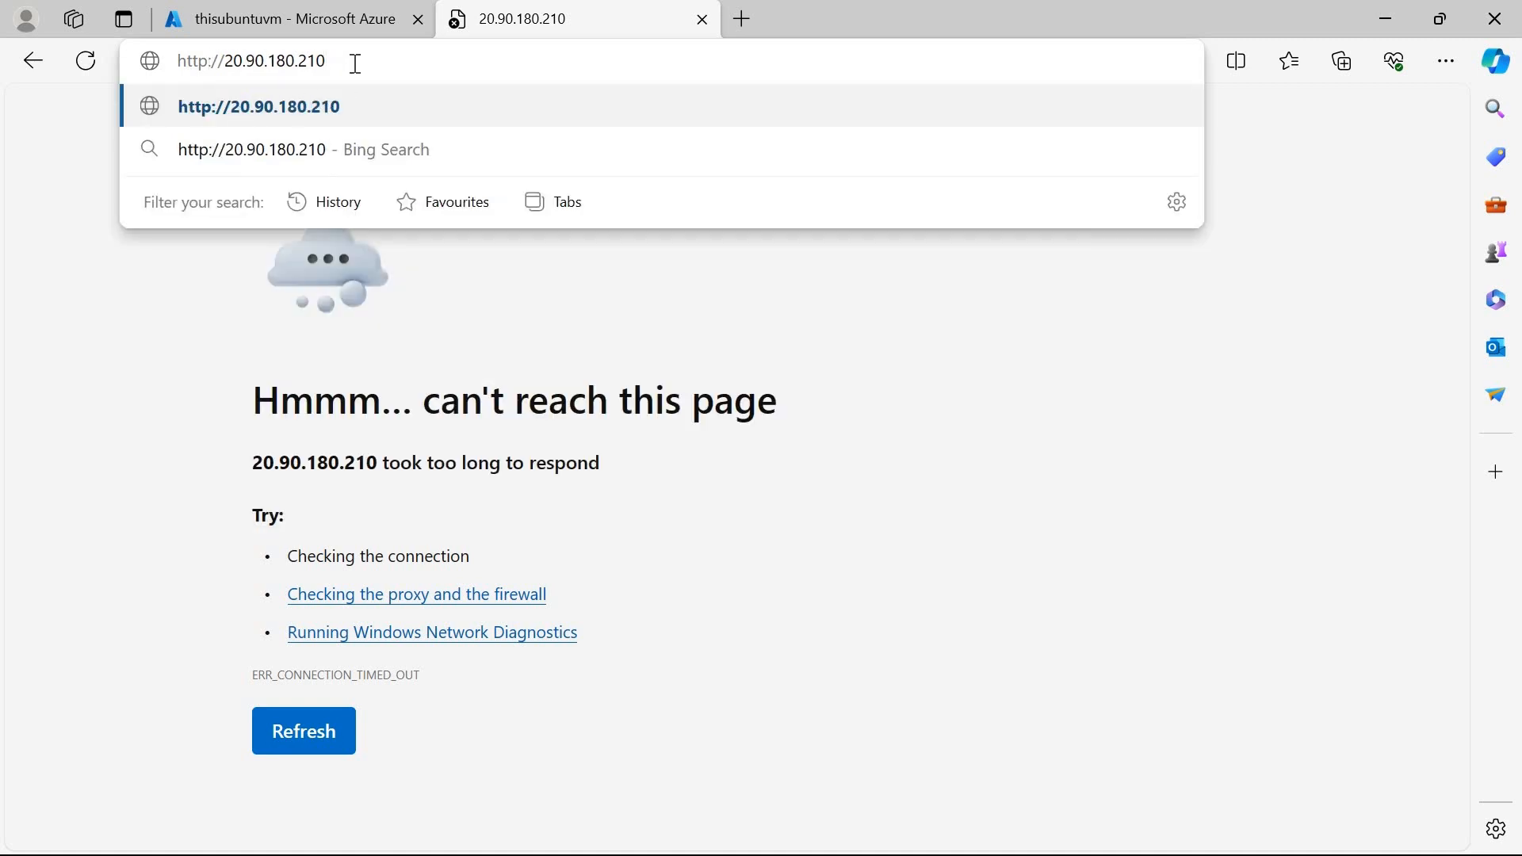
key("Return")
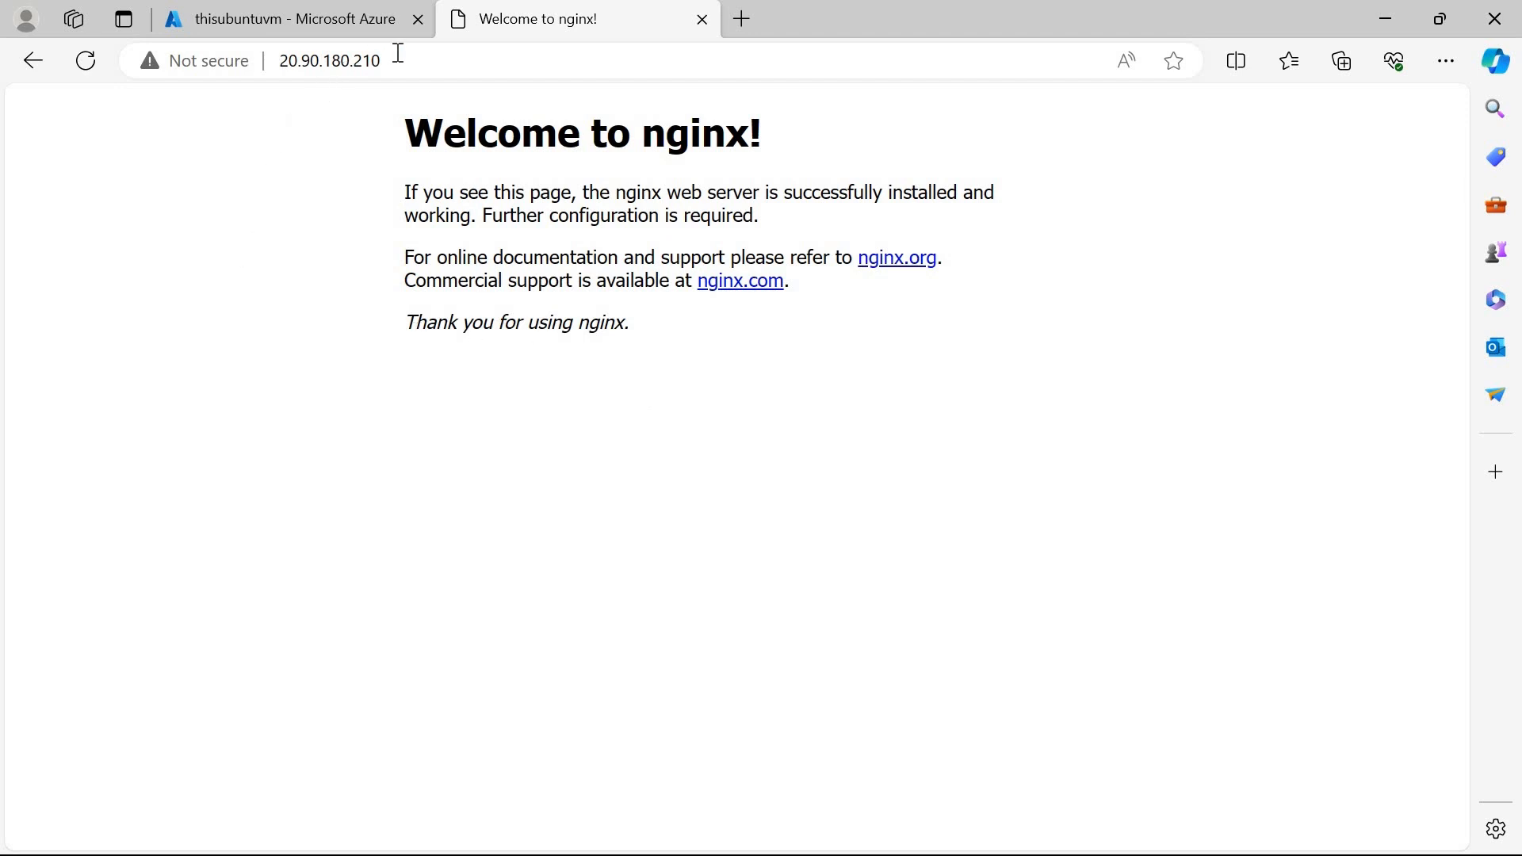
left_click_drag(398, 52, 278, 52)
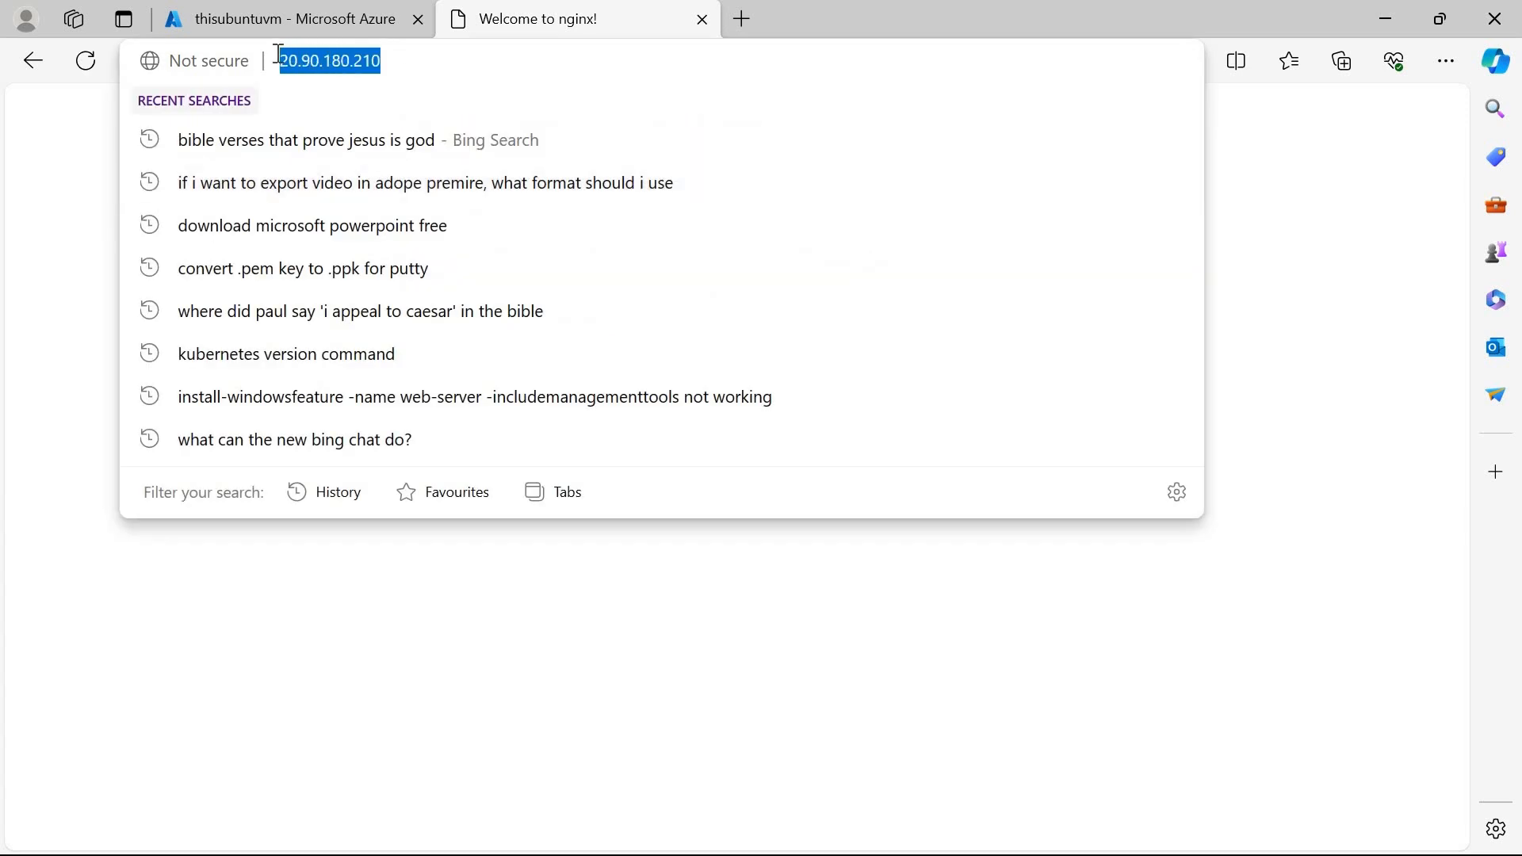
left_click(1347, 471)
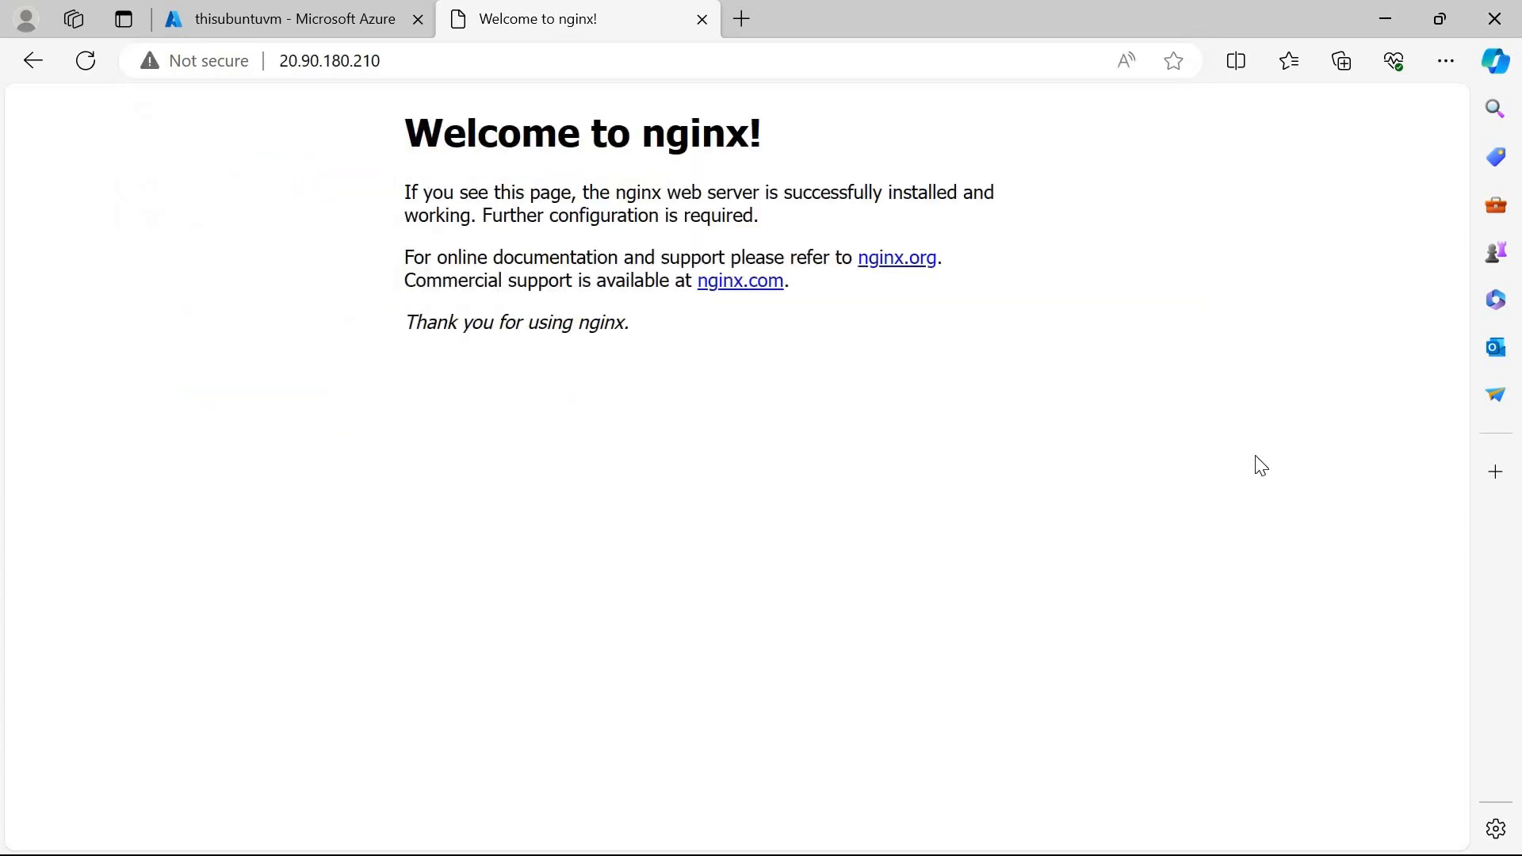